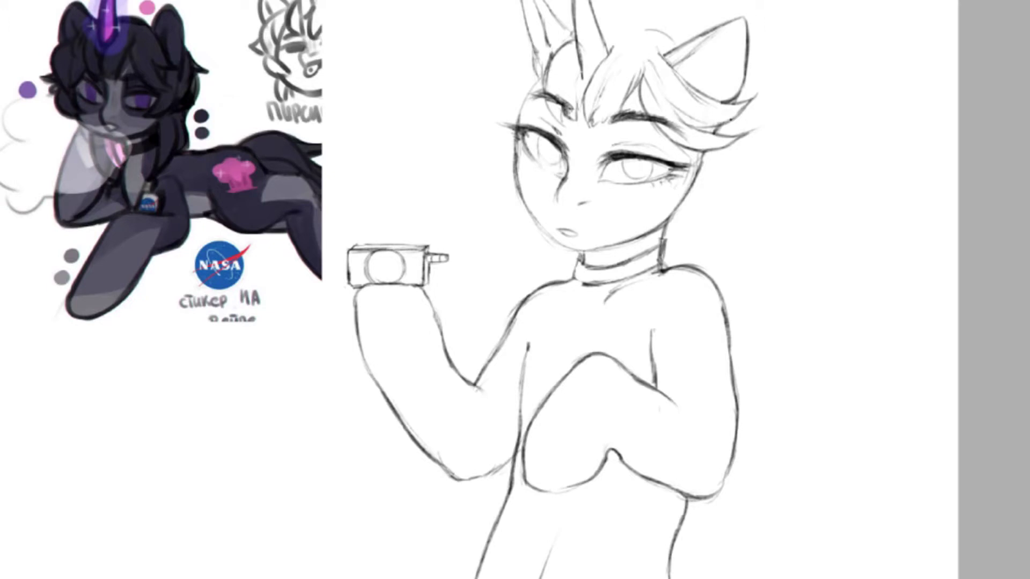
Step: Sketch fringe strands beside the brow and a lock curving from the outer eye across the far cheek toward the jaw
left_click_drag(637, 82, 625, 111)
mouse_move(641, 80)
left_mouse_down()
mouse_move(685, 153)
mouse_move(698, 153)
mouse_move(678, 153)
left_mouse_up()
left_click_drag(657, 123, 682, 154)
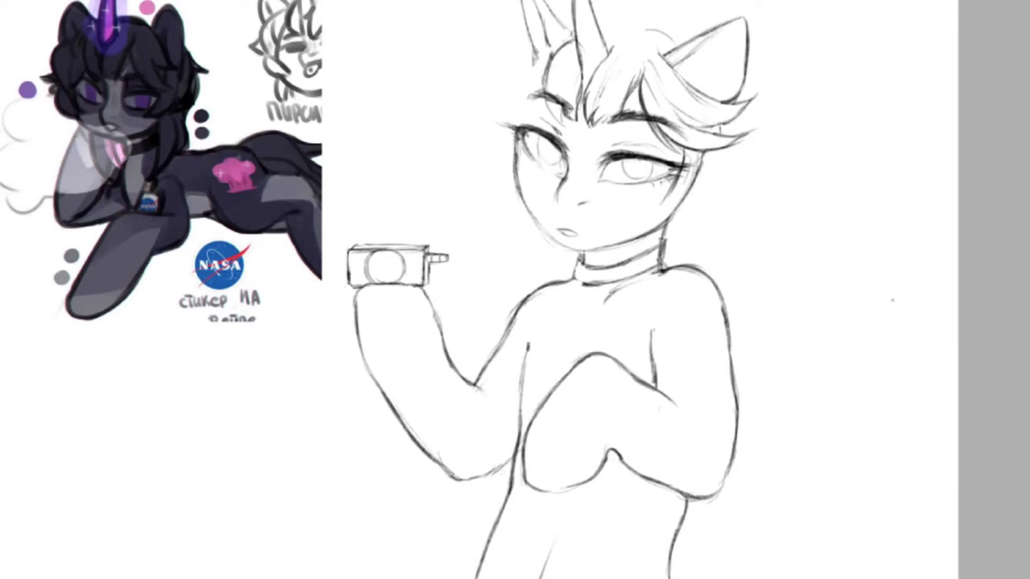
left_click_drag(679, 167, 627, 220)
left_click_drag(691, 149, 669, 195)
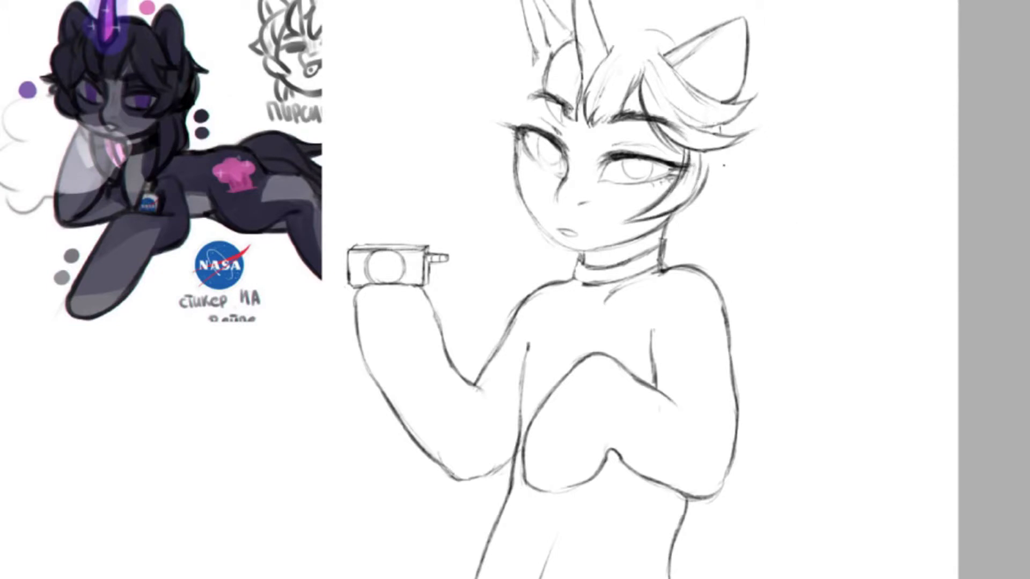
Step: Sketch the rounded outer contour and inner strands of the hair below the large ear, curving down to the neck
mouse_move(740, 96)
left_mouse_down()
mouse_move(744, 167)
mouse_move(689, 215)
left_mouse_up()
left_click_drag(721, 172, 678, 215)
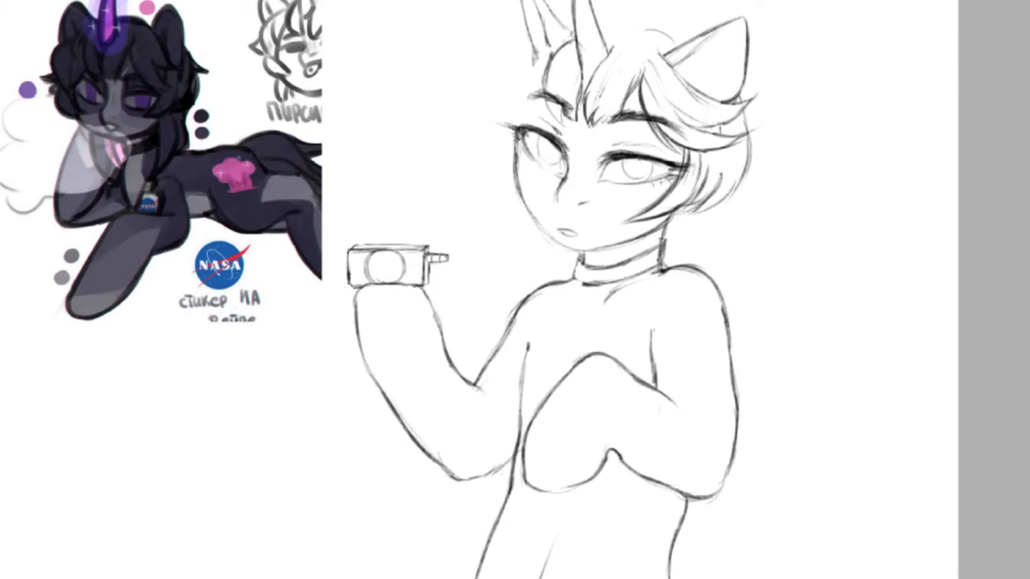
left_click_drag(719, 152, 682, 223)
left_click_drag(745, 171, 694, 213)
mouse_move(746, 85)
left_mouse_down()
mouse_move(804, 112)
mouse_move(744, 186)
left_mouse_up()
key("ctrl+z")
key("ctrl+z")
mouse_move(758, 119)
left_mouse_down()
mouse_move(730, 213)
mouse_move(710, 234)
left_mouse_up()
Step: Sketch a pointed hair lock flowing from the nape down behind the shoulder
left_click_drag(721, 204, 734, 311)
key("ctrl+z")
left_click_drag(711, 241, 748, 309)
key("ctrl+z")
left_click_drag(714, 265, 749, 318)
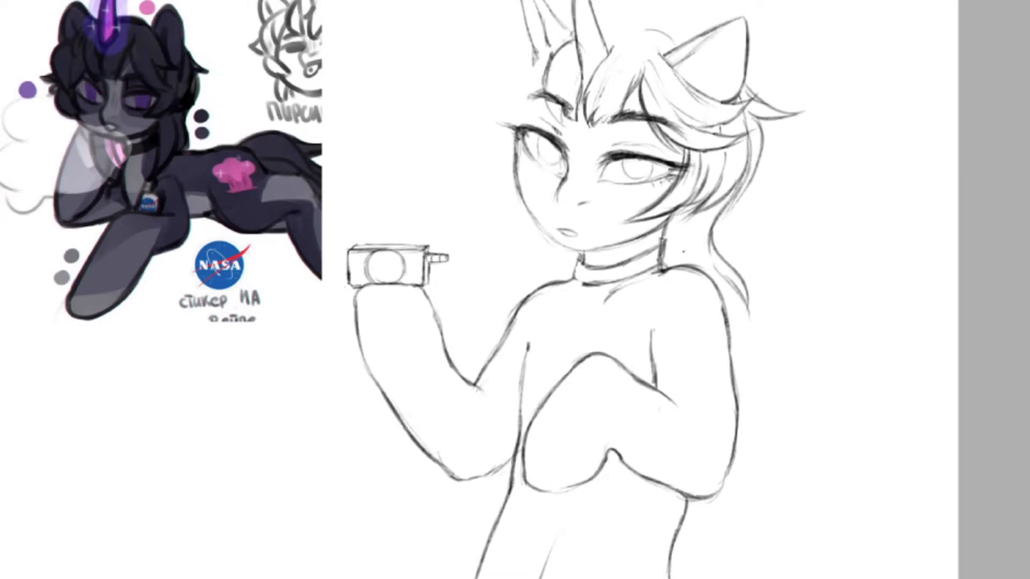
Step: Sketch a long lock falling from behind the cheek over the collar and onto the chest
left_click_drag(703, 235, 644, 340)
left_click_drag(647, 287, 596, 340)
key("ctrl+z")
left_click_drag(671, 314, 606, 348)
key("ctrl+z")
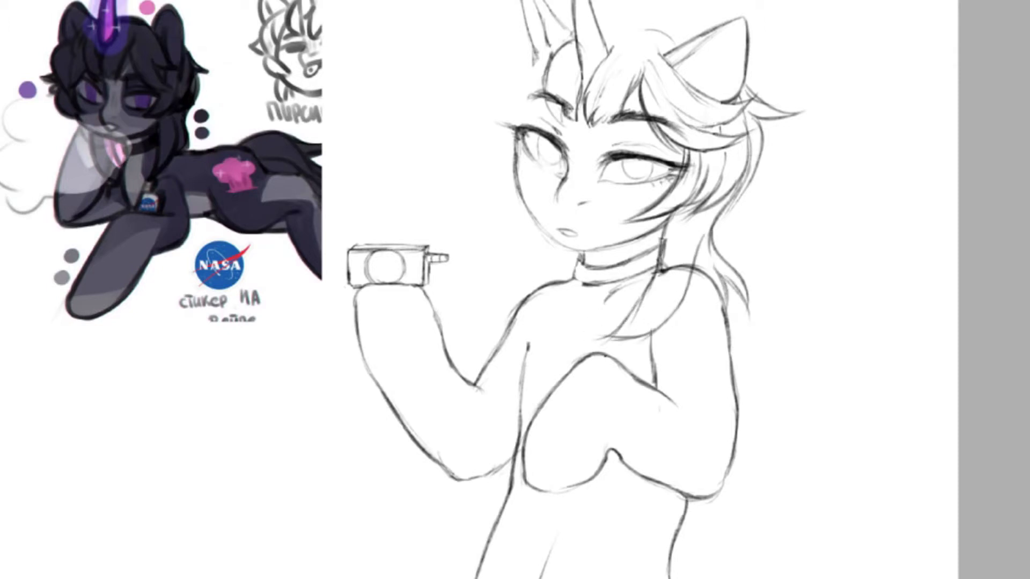
key("ctrl+z")
mouse_move(656, 275)
left_mouse_down()
mouse_move(619, 333)
mouse_move(595, 336)
left_mouse_up()
key("ctrl+z")
mouse_move(665, 239)
left_mouse_down()
mouse_move(655, 289)
mouse_move(685, 266)
left_mouse_up()
left_click_drag(701, 220, 677, 307)
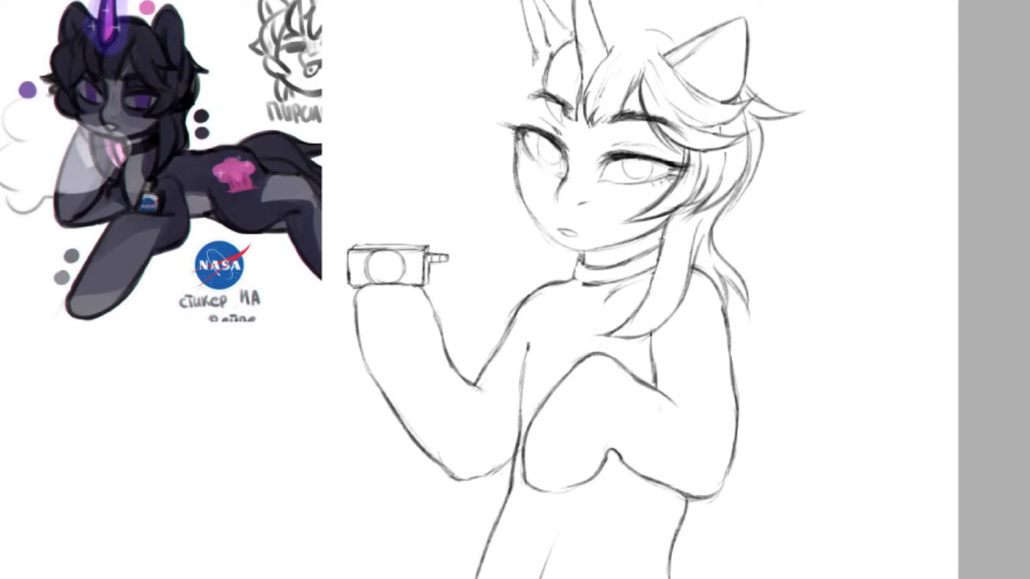
Step: Add inner strands and pointed tips to the long lock lying over the chest
left_click_drag(663, 246, 648, 321)
key("ctrl+z")
left_click_drag(683, 225, 614, 336)
left_click_drag(687, 292, 640, 355)
left_click_drag(676, 285, 653, 345)
left_click_drag(681, 310, 663, 328)
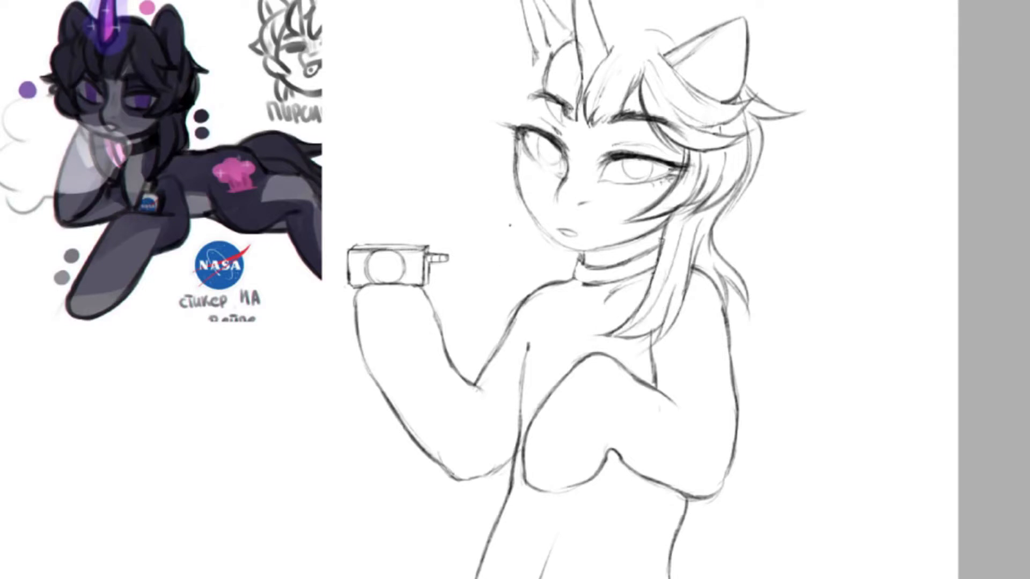
Step: Sketch the outer edge and pointed tip of a hair lock hanging from the jaw to the shoulder of the raised arm
left_click_drag(540, 248, 526, 370)
left_click_drag(568, 284, 528, 364)
key("ctrl+z")
key("ctrl+z")
left_click_drag(528, 298, 538, 354)
left_click_drag(556, 292, 538, 352)
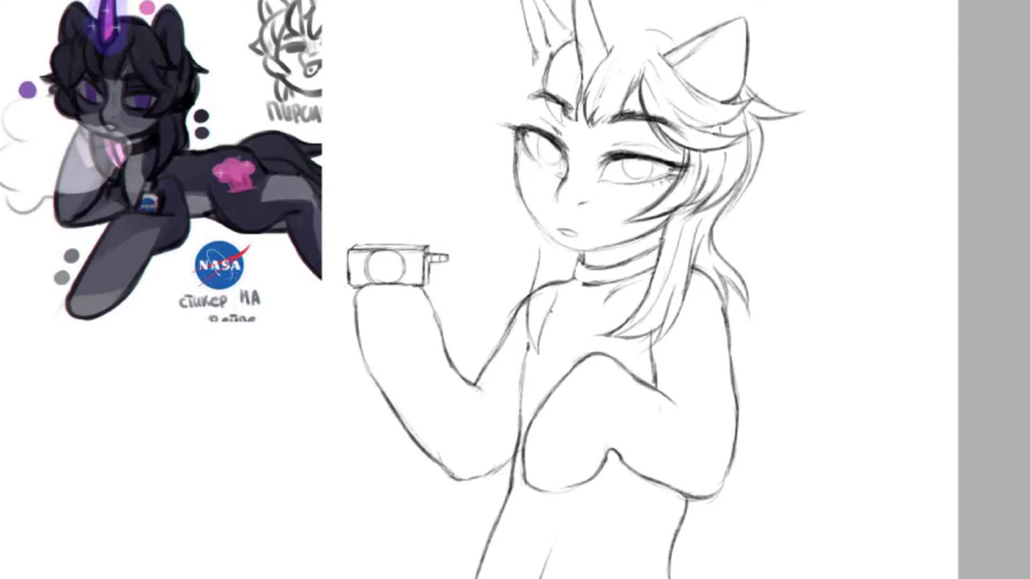
Step: Complete the lock above the raised arm with an inner edge and split tips
left_click_drag(573, 266, 552, 315)
mouse_move(569, 280)
left_mouse_down()
mouse_move(542, 281)
mouse_move(534, 294)
left_mouse_up()
left_click_drag(574, 265, 555, 317)
left_click_drag(559, 281, 541, 356)
key("ctrl+z")
left_click_drag(552, 308, 545, 360)
left_click_drag(539, 319, 552, 362)
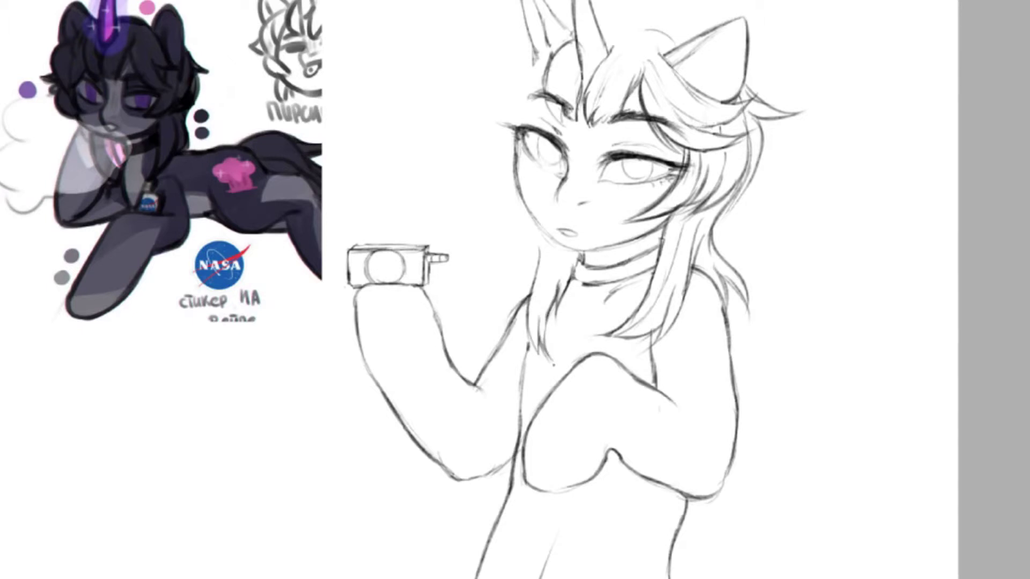
Step: Sketch the rounded hair lock framing the near eye and cheek on the vape-holding side of the face
left_click_drag(494, 117, 508, 202)
key("ctrl+z")
left_click_drag(494, 98, 504, 215)
key("ctrl+z")
left_click_drag(513, 133, 524, 183)
key("ctrl+z")
mouse_move(511, 137)
left_mouse_down()
mouse_move(523, 192)
mouse_move(538, 193)
left_mouse_up()
left_click_drag(497, 183, 530, 197)
left_click_drag(499, 105, 500, 199)
left_click_drag(483, 139, 475, 188)
left_click_drag(477, 141, 523, 197)
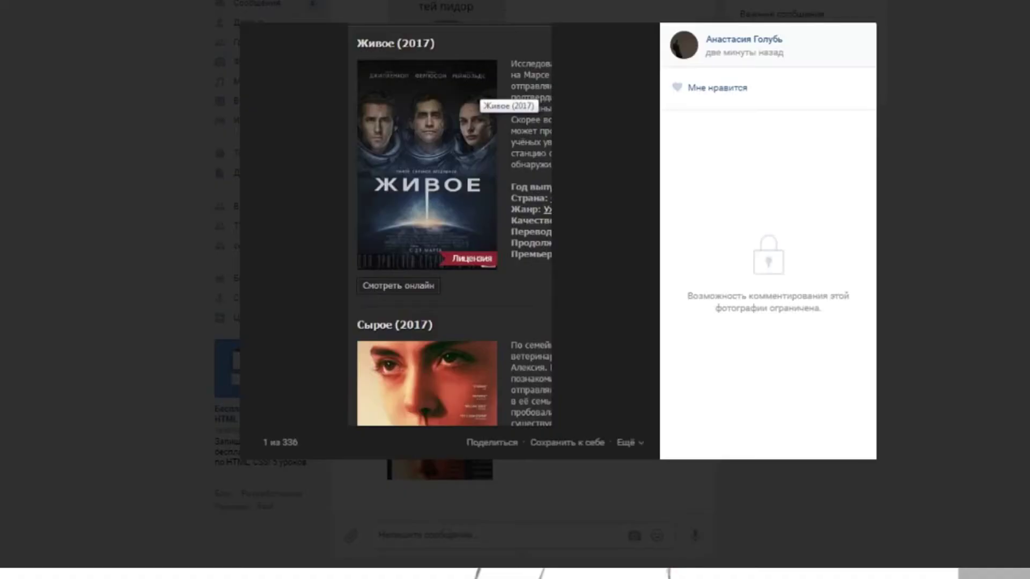
Step: Close the enlarged photo and reply in the VK chat with "Ору это я" and "живое сырое"
key("Escape")
type("Ору это я")
key("Return")
type("живое сырое")
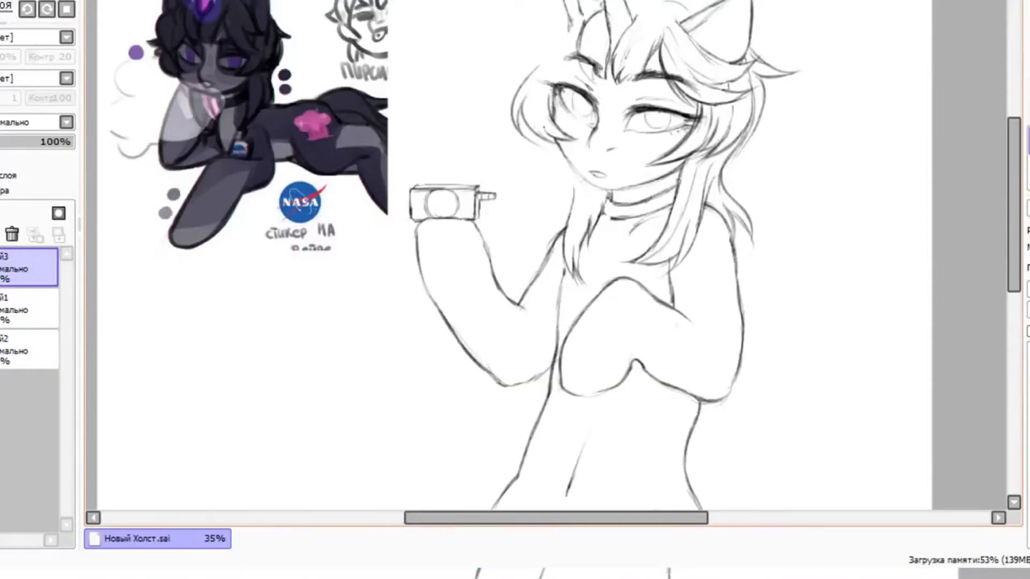
Step: Add stray strands beside the fringe on the vape side and erase the hair lock hanging beneath the jaw
mouse_move(566, 18)
left_mouse_down()
mouse_move(560, 106)
mouse_move(573, 41)
mouse_move(565, 23)
left_mouse_up()
left_click(1029, 140)
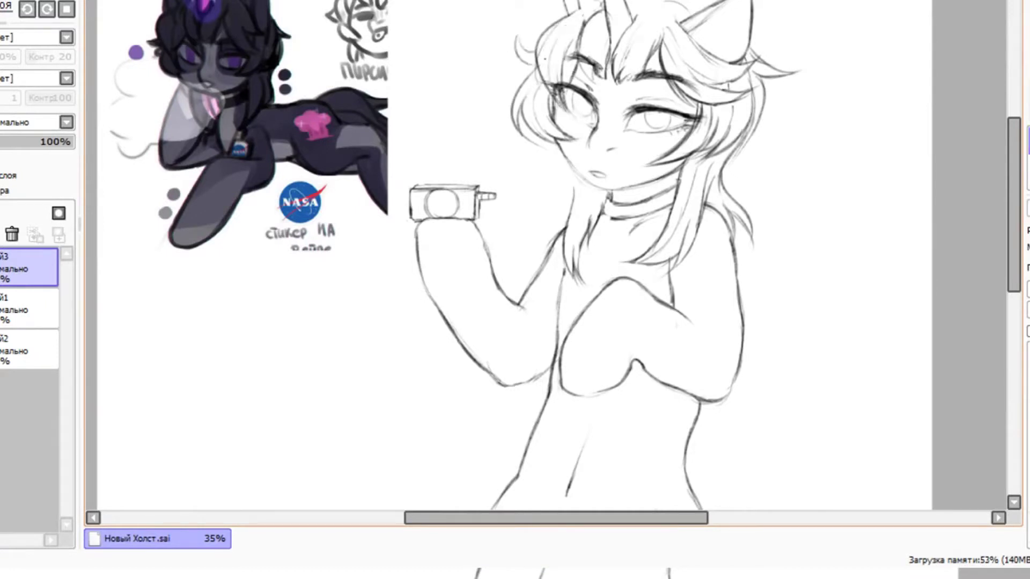
mouse_move(589, 230)
left_mouse_down()
mouse_move(575, 274)
mouse_move(572, 196)
left_mouse_up()
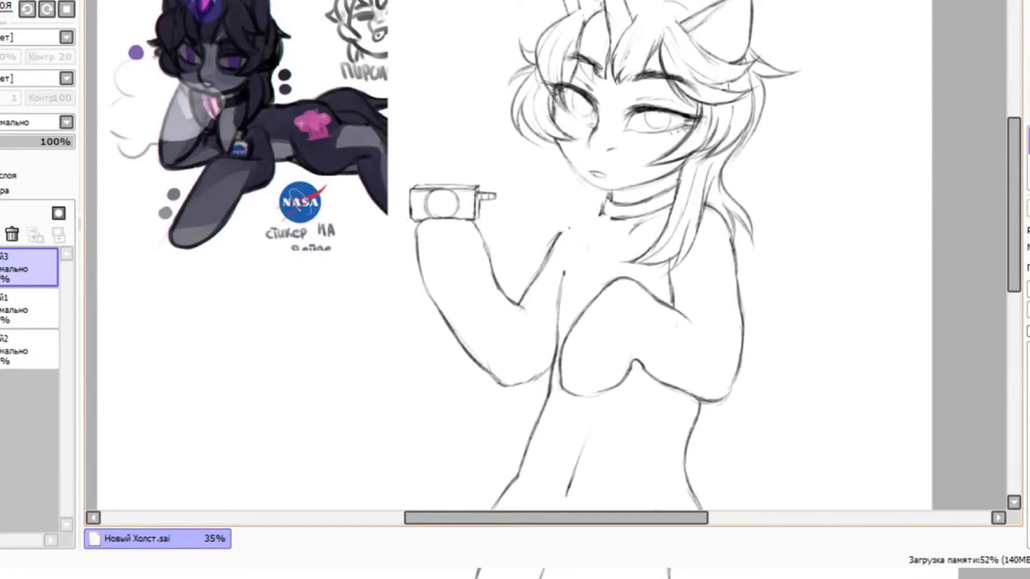
Step: Redraw the lock beneath the jaw as a longer strand hanging from the side hair down to the raised arm's shoulder
left_click_drag(552, 144, 543, 225)
left_click_drag(548, 169, 541, 249)
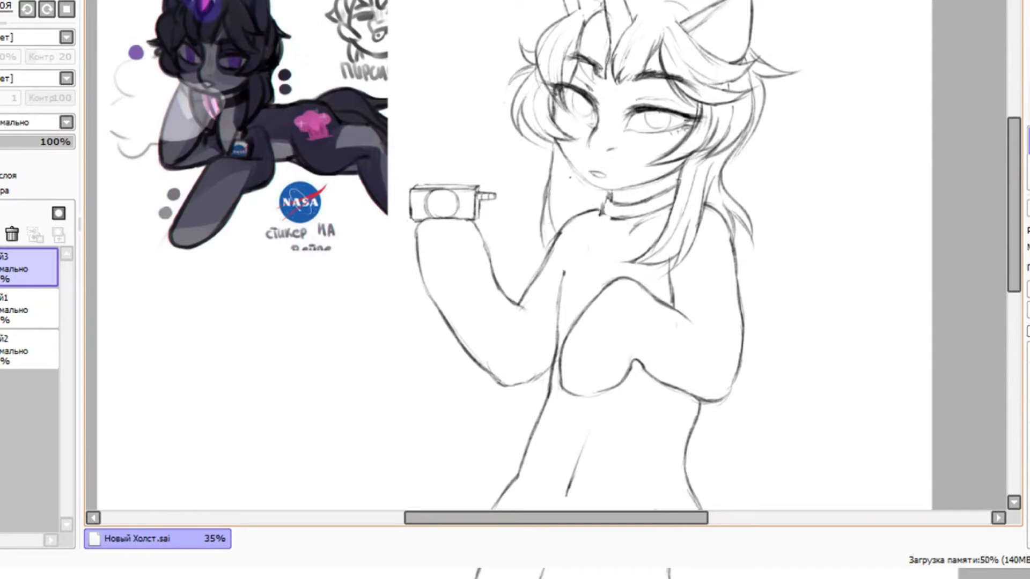
key("ctrl+z")
key("ctrl+z")
left_click_drag(554, 145, 551, 266)
left_click_drag(557, 225, 551, 271)
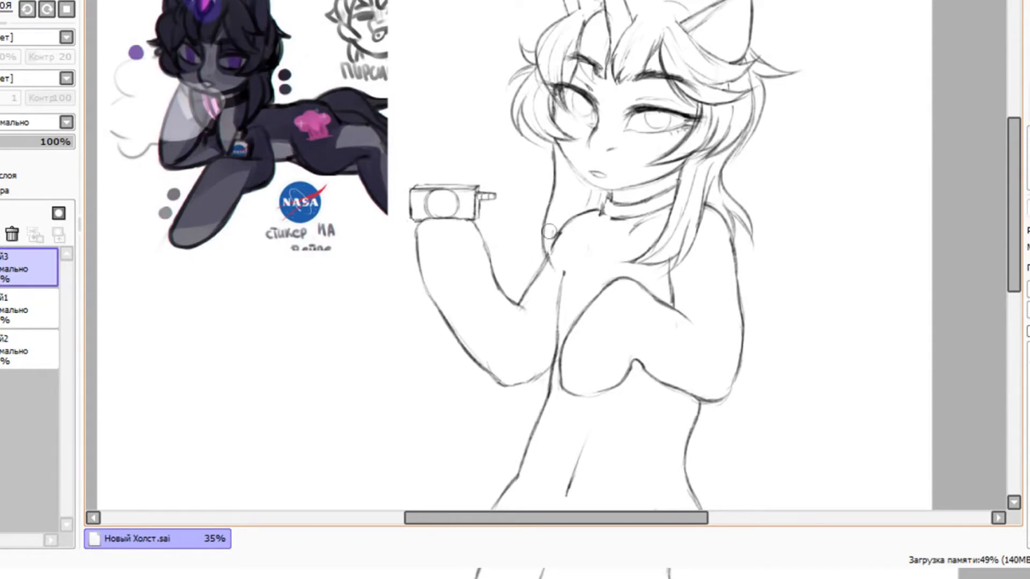
key("ctrl+z")
mouse_move(572, 165)
left_mouse_down()
mouse_move(567, 203)
mouse_move(532, 231)
left_mouse_up()
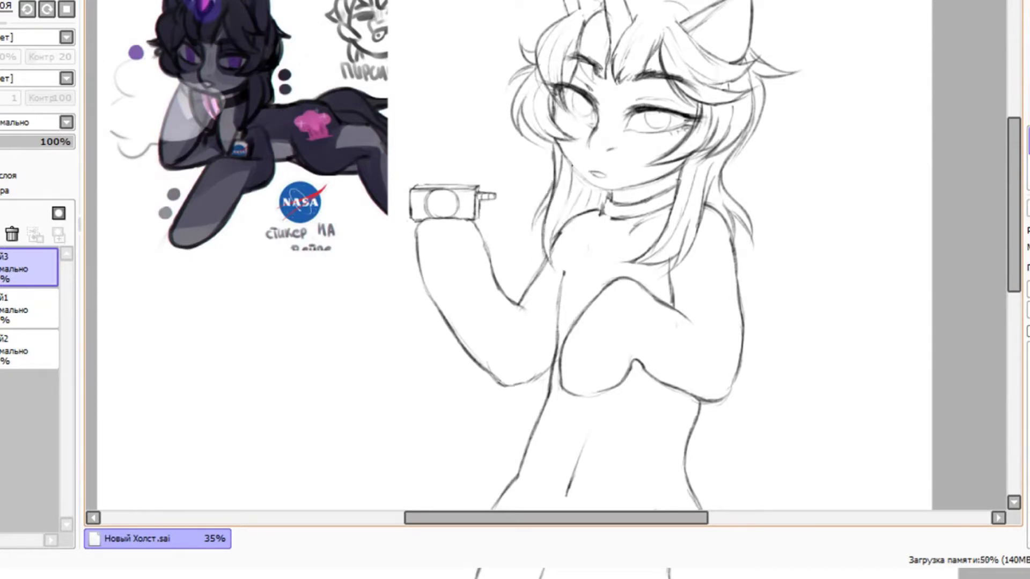
Step: Erase the flared lock behind the far shoulder and redraw it as a straighter strand ending on the shoulder
key("e")
key("n")
left_click_drag(728, 160, 737, 224)
key("e")
left_click_drag(751, 236, 734, 210)
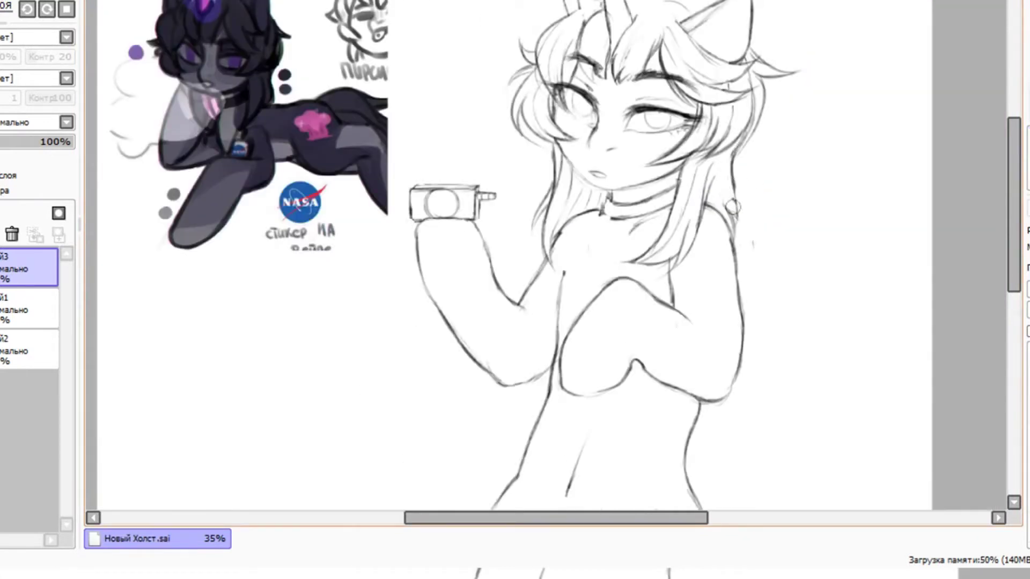
key("n")
left_click_drag(727, 166, 734, 243)
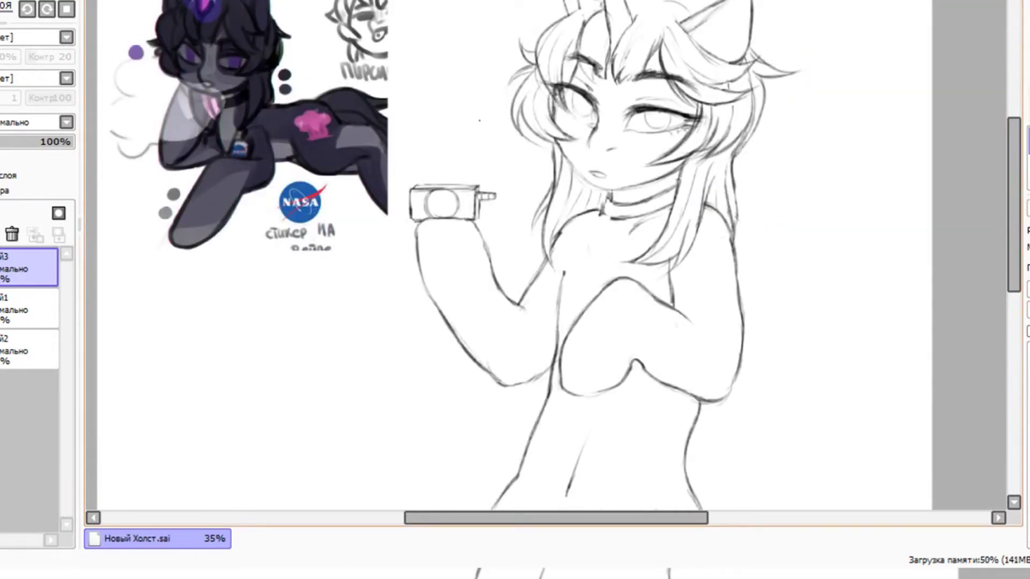
Step: Check the sketch mirrored and draw the rounded crown of the hair behind the horn, between the two ears
key("h")
key("h")
scroll(558, 255, "up", 2)
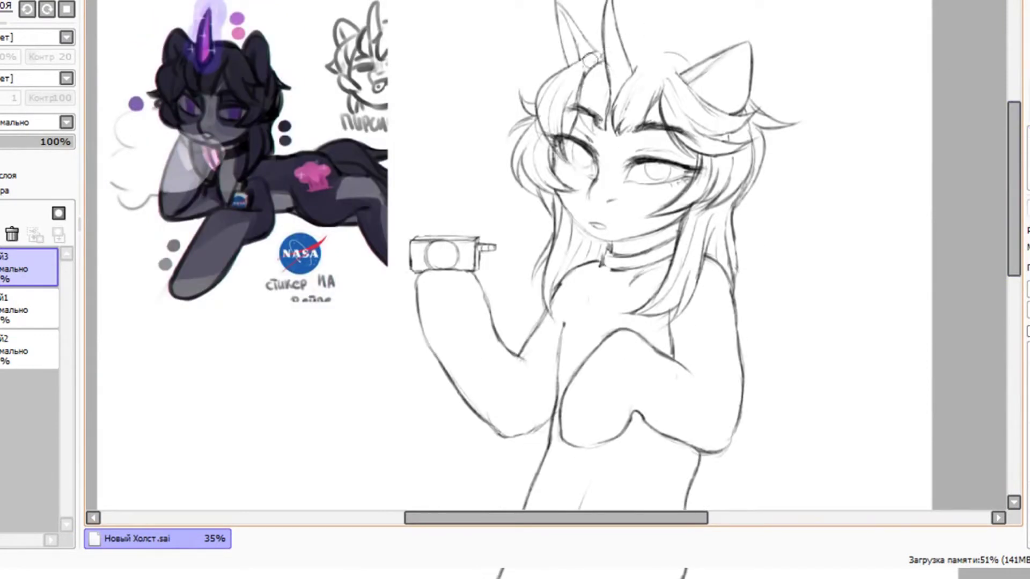
left_click_drag(594, 51, 569, 110)
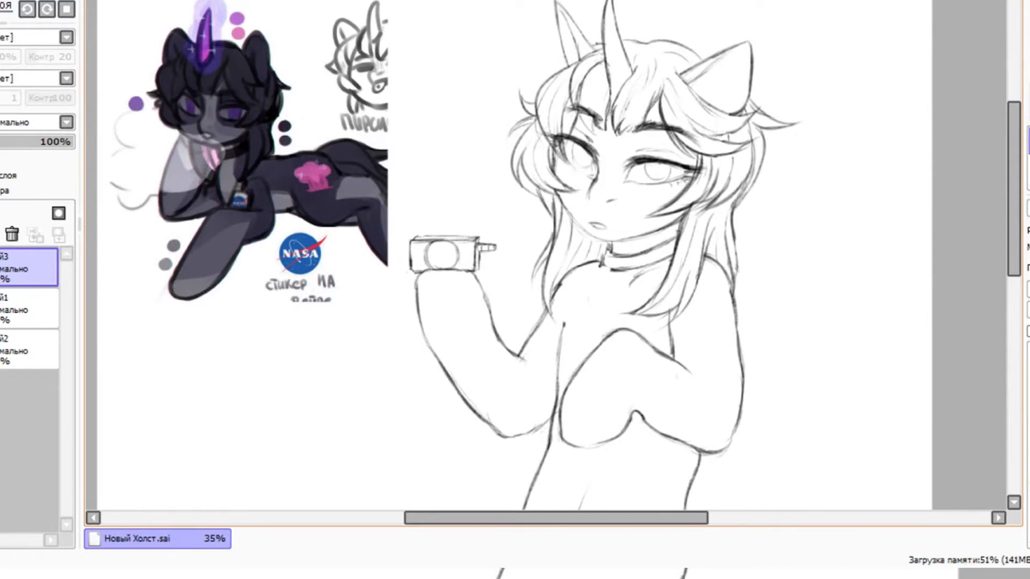
Step: Save the drawing as 46.sai in the картышы folder
key("ctrl+s")
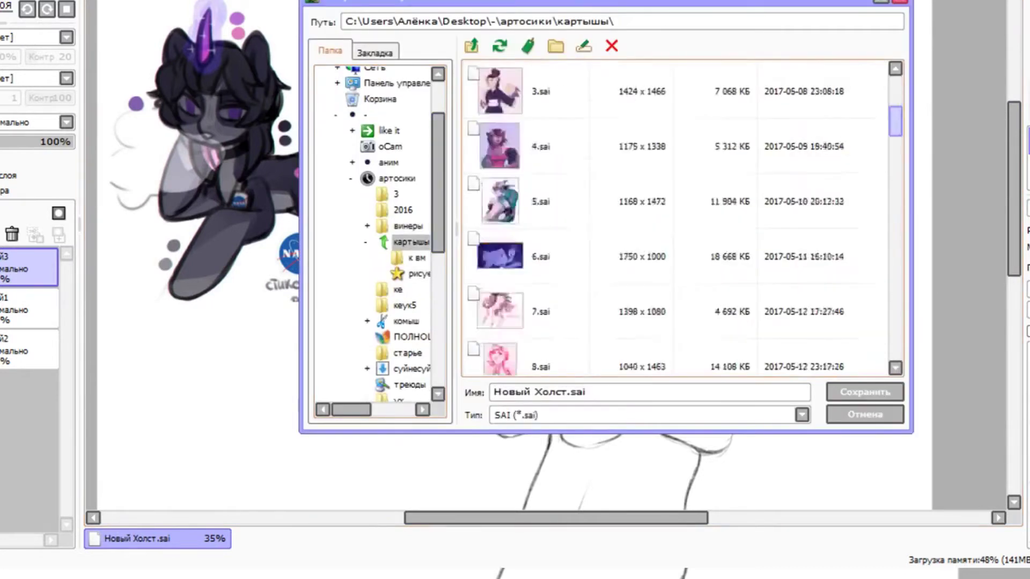
type("46")
key("Return")
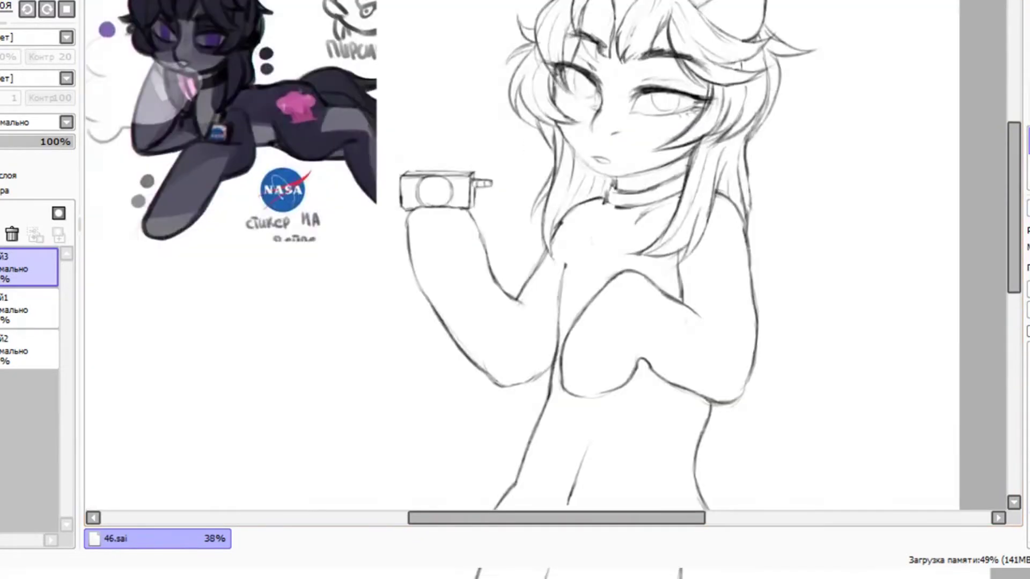
Step: Rework the lower torso sketch with a short belly line and light hip creases
scroll(515, 257, "down", 2)
left_click_drag(411, 359, 383, 409)
mouse_move(441, 295)
left_mouse_down()
mouse_move(390, 407)
mouse_move(437, 312)
left_mouse_up()
left_click_drag(462, 350, 449, 387)
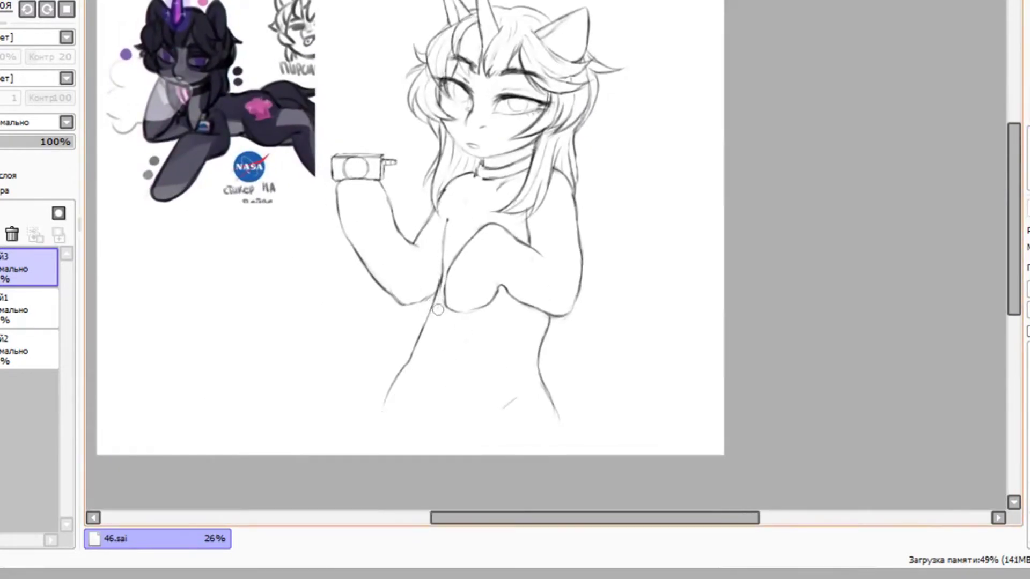
left_click_drag(453, 334, 445, 368)
scroll(410, 242, "up", 1)
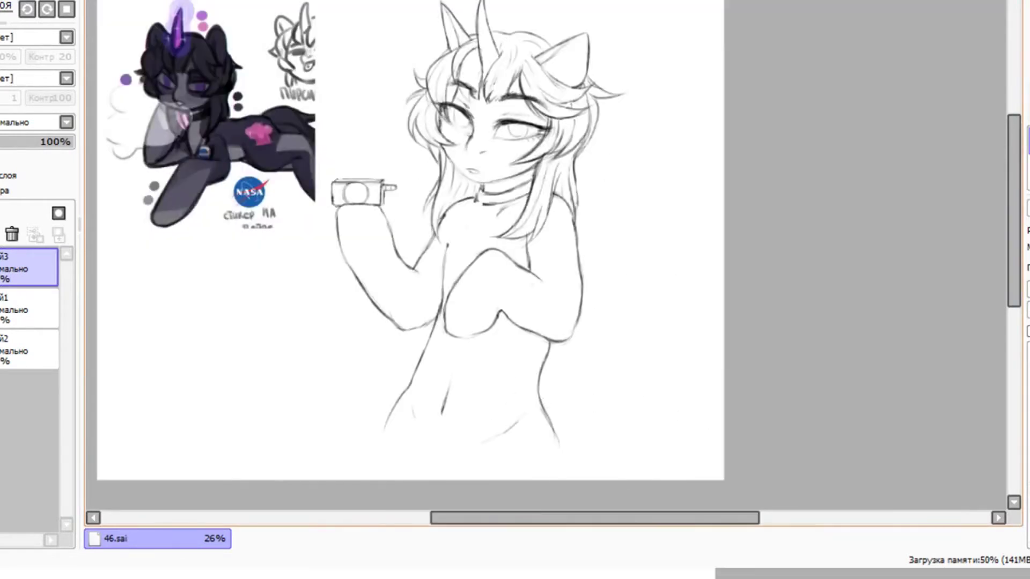
Step: Sketch the thighs down to the canvas edge and a bushy tail with inner strands behind the hip
mouse_move(541, 400)
left_mouse_down()
mouse_move(607, 403)
mouse_move(611, 448)
mouse_move(527, 474)
left_mouse_up()
left_click_drag(616, 442, 614, 474)
left_click_drag(557, 432, 569, 479)
mouse_move(614, 431)
left_mouse_down()
mouse_move(623, 479)
mouse_move(636, 479)
left_mouse_up()
left_click_drag(610, 448, 634, 480)
left_click_drag(619, 458, 614, 437)
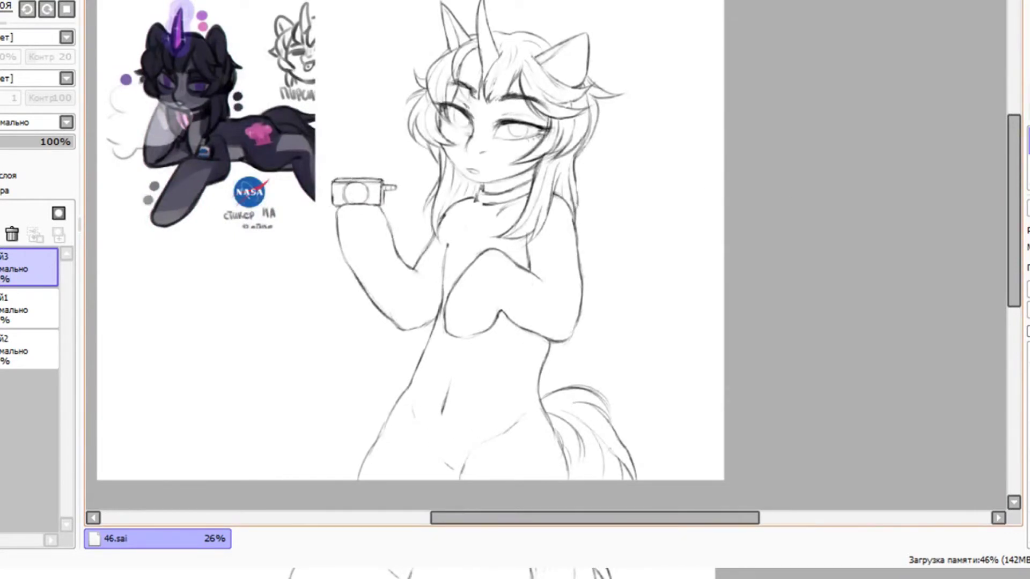
left_click_drag(1014, 211, 1014, 210)
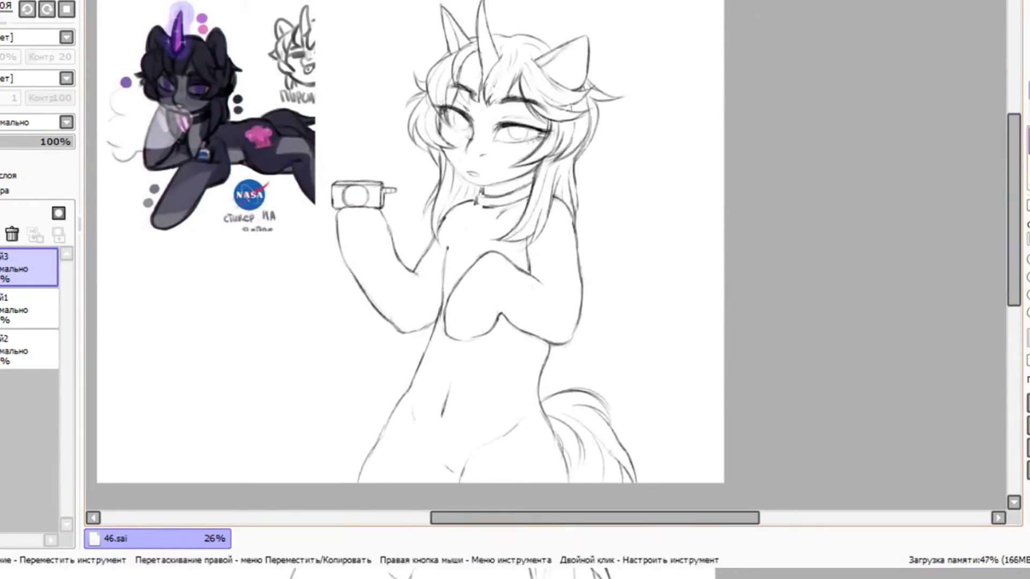
left_click(1029, 90)
mouse_move(279, 1)
left_mouse_down()
mouse_move(724, 483)
mouse_move(262, 1)
left_mouse_up()
key("ctrl+d")
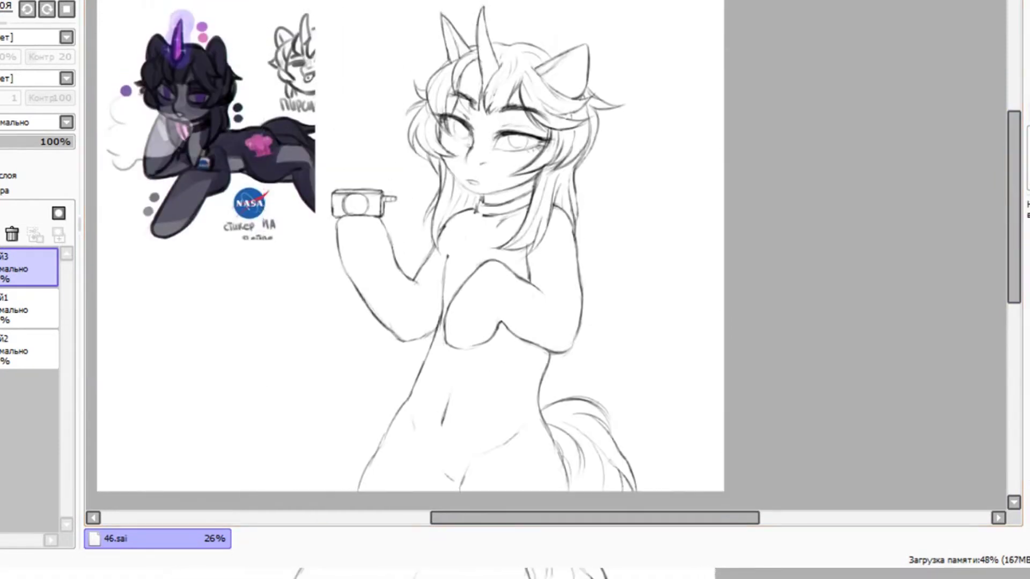
Step: Paint the torso flat dark blue-gray on the layer directly below the sketch
left_click(26, 309)
left_click(1029, 140)
left_click_drag(473, 306, 461, 352)
left_click_drag(504, 274, 465, 395)
key("ctrl+z")
mouse_move(523, 290)
left_mouse_down()
mouse_move(423, 467)
mouse_move(488, 298)
mouse_move(534, 349)
mouse_move(545, 472)
mouse_move(536, 425)
left_mouse_up()
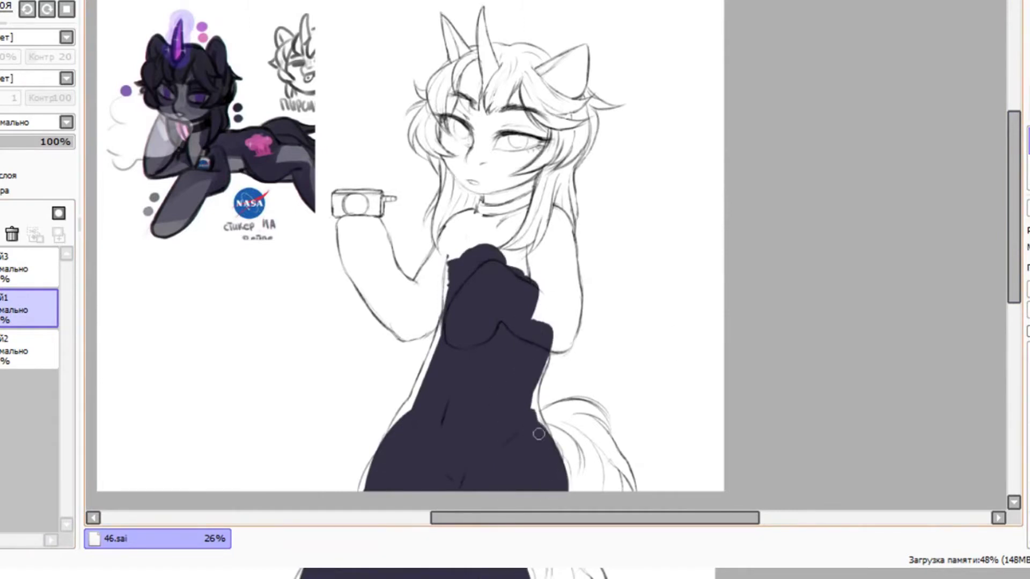
Step: Extend the dark blue-gray base color over the hips, both arms, neck, face and both ears
mouse_move(535, 389)
left_mouse_down()
mouse_move(543, 364)
mouse_move(410, 386)
mouse_move(365, 478)
left_mouse_up()
mouse_move(506, 317)
left_mouse_down()
mouse_move(441, 245)
mouse_move(490, 210)
mouse_move(528, 220)
mouse_move(489, 245)
mouse_move(547, 244)
mouse_move(531, 258)
mouse_move(536, 266)
mouse_move(553, 212)
mouse_move(566, 237)
mouse_move(558, 322)
mouse_move(567, 236)
mouse_move(560, 341)
left_mouse_up()
mouse_move(444, 230)
left_mouse_down()
mouse_move(483, 225)
mouse_move(424, 279)
mouse_move(411, 322)
left_mouse_up()
mouse_move(367, 265)
left_mouse_down()
mouse_move(397, 273)
mouse_move(378, 225)
mouse_move(354, 221)
mouse_move(342, 247)
mouse_move(370, 236)
mouse_move(370, 295)
mouse_move(437, 336)
left_mouse_up()
mouse_move(456, 220)
left_mouse_down()
mouse_move(532, 177)
mouse_move(491, 204)
mouse_move(490, 129)
mouse_move(515, 94)
mouse_move(539, 142)
mouse_move(547, 126)
mouse_move(536, 148)
mouse_move(505, 165)
mouse_move(449, 161)
mouse_move(446, 128)
mouse_move(460, 99)
mouse_move(478, 125)
left_mouse_up()
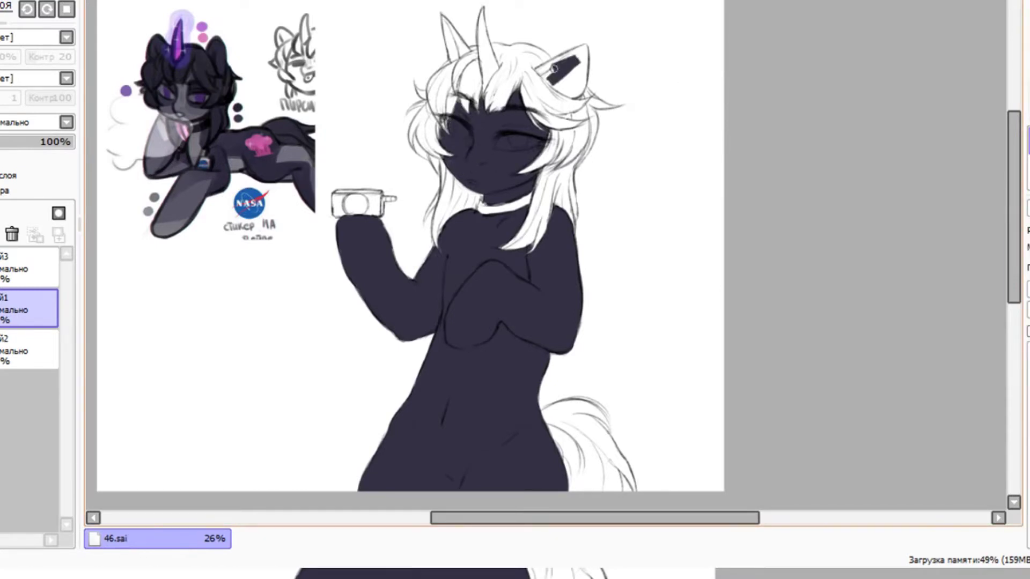
mouse_move(547, 70)
left_mouse_down()
mouse_move(585, 50)
mouse_move(572, 94)
mouse_move(570, 81)
left_mouse_up()
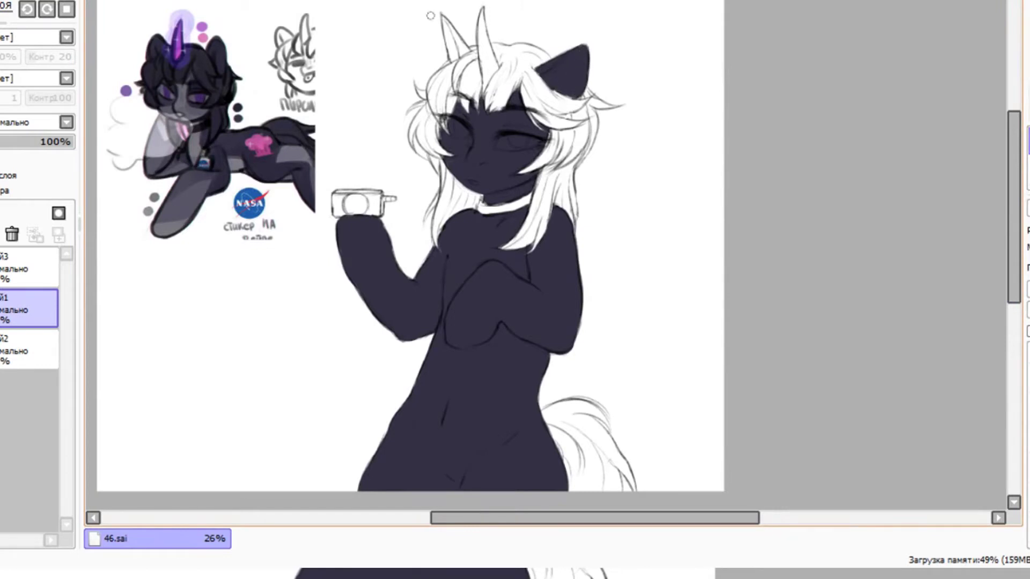
mouse_move(466, 55)
left_mouse_down()
mouse_move(442, 17)
mouse_move(462, 47)
left_mouse_up()
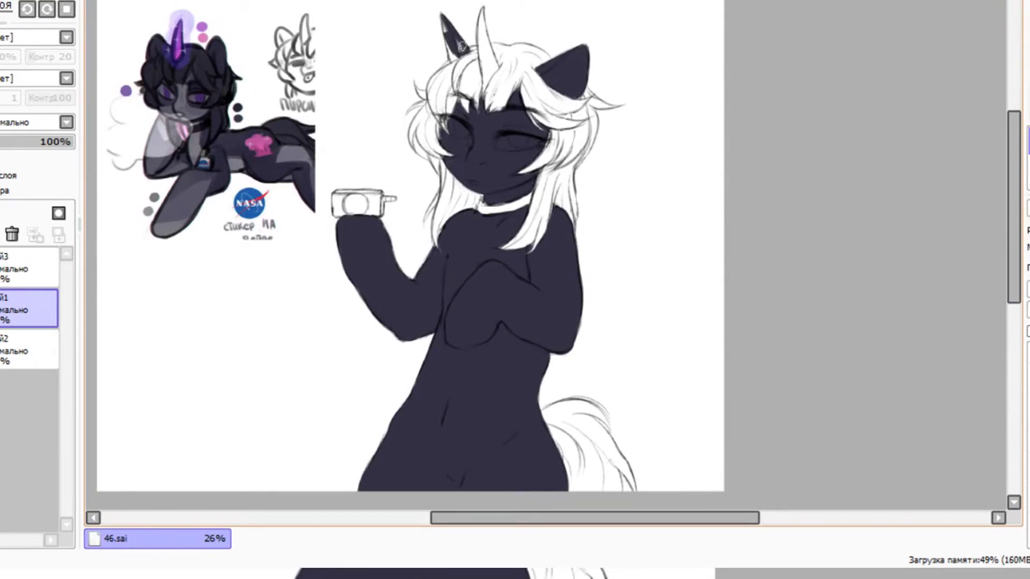
Step: Create a new layer beneath the body color and paint all the hair a darker near-black shade
left_click(27, 349)
left_click(1, 213)
mouse_move(485, 109)
left_mouse_down()
mouse_move(506, 67)
mouse_move(524, 70)
mouse_move(525, 198)
left_mouse_up()
key("ctrl+z")
left_click_drag(560, 126, 515, 259)
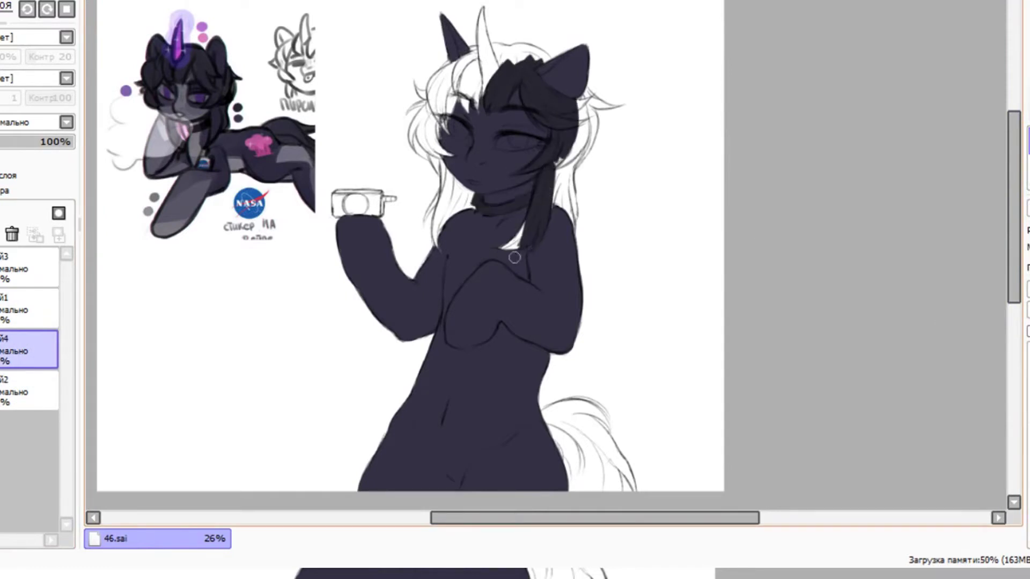
key("ctrl+z")
mouse_move(543, 180)
left_mouse_down()
mouse_move(539, 220)
mouse_move(572, 217)
mouse_move(595, 108)
mouse_move(585, 112)
mouse_move(599, 96)
mouse_move(442, 123)
mouse_move(471, 63)
mouse_move(500, 48)
mouse_move(547, 57)
left_mouse_up()
mouse_move(417, 84)
left_mouse_down()
mouse_move(445, 177)
mouse_move(472, 206)
mouse_move(437, 244)
mouse_move(426, 214)
left_mouse_up()
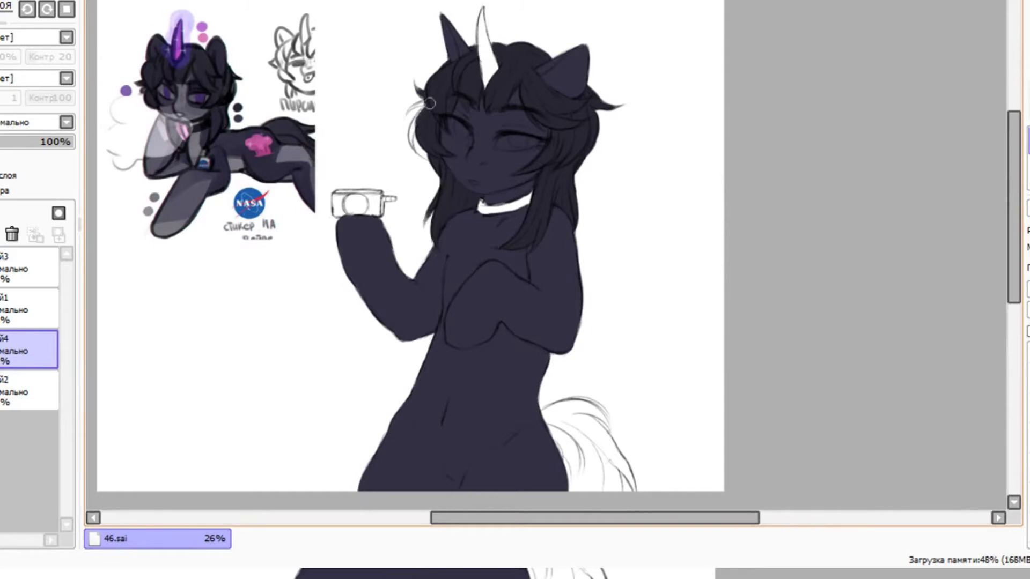
left_click_drag(430, 103, 423, 102)
Step: Paint the tail in the dark hair color and fill the vape's body with gray
mouse_move(542, 424)
left_mouse_down()
mouse_move(580, 483)
mouse_move(590, 407)
mouse_move(578, 412)
mouse_move(590, 443)
mouse_move(628, 483)
mouse_move(603, 491)
left_mouse_up()
key("h")
key("h")
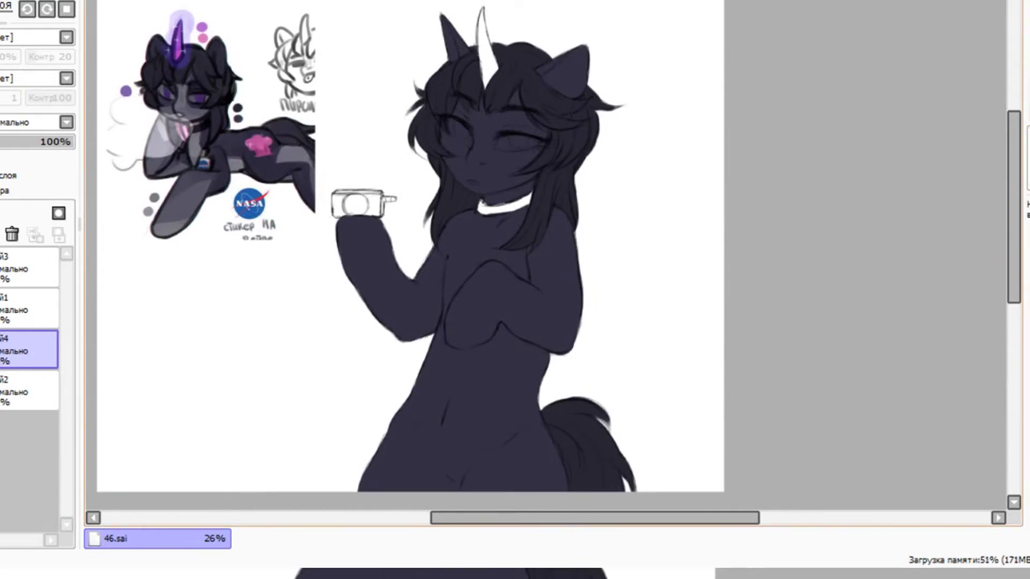
mouse_move(375, 199)
left_mouse_down()
mouse_move(346, 204)
mouse_move(377, 193)
left_mouse_up()
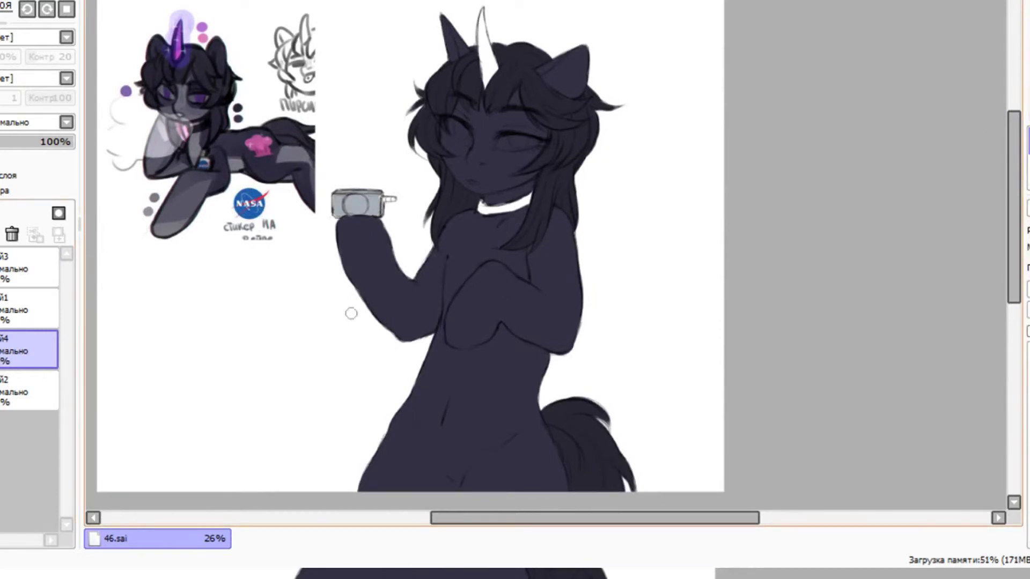
Step: Create a new layer below the hair color layer and paint the horn with a purple-to-pink gradient
left_click(26, 309)
left_click(26, 391)
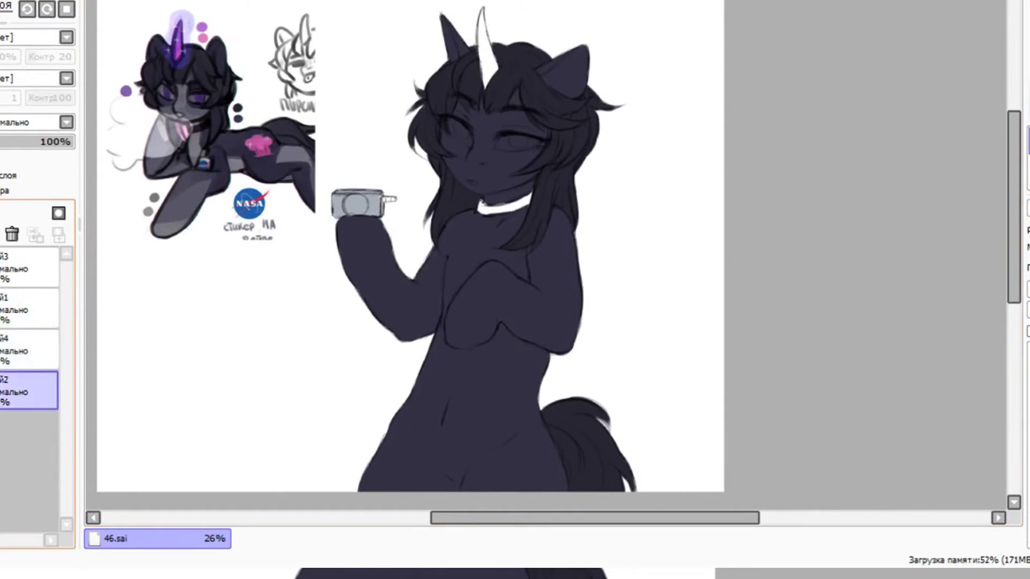
right_click(202, 27)
mouse_move(487, 80)
left_mouse_down()
mouse_move(483, 13)
mouse_move(484, 29)
left_mouse_up()
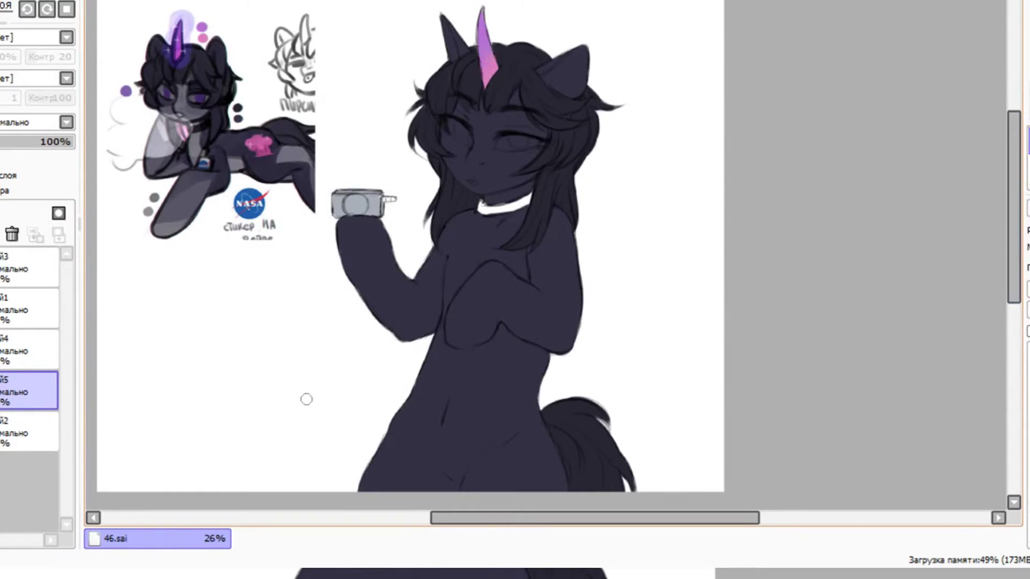
Step: Lock the transparency of the body color layer and paint gray markings over the muzzle, nose bridge and neck
left_click(29, 308)
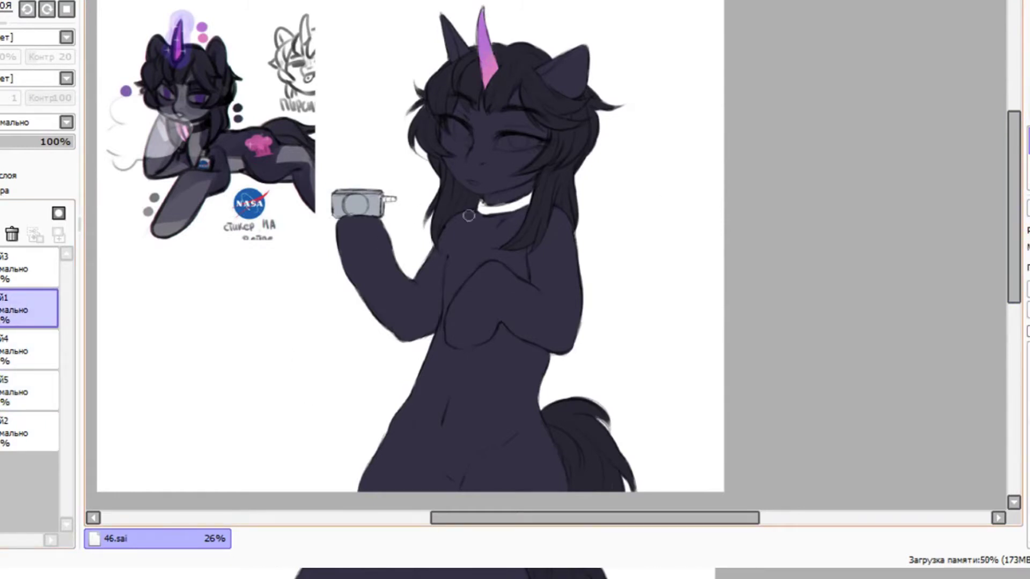
key("slash")
mouse_move(489, 197)
left_mouse_down()
mouse_move(512, 194)
mouse_move(497, 195)
mouse_move(511, 203)
left_mouse_up()
key("ctrl+z")
mouse_move(507, 181)
left_mouse_down()
mouse_move(540, 171)
mouse_move(500, 185)
mouse_move(491, 110)
mouse_move(472, 161)
mouse_move(452, 170)
mouse_move(473, 155)
mouse_move(533, 146)
left_mouse_up()
key("ctrl+z")
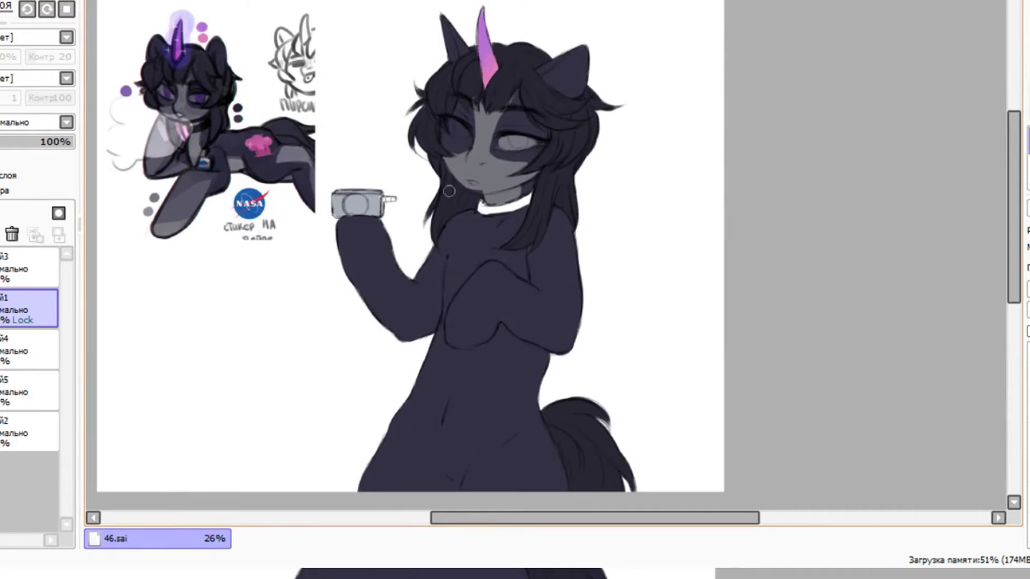
Step: Refine the gray face markings around both eyes, shaping the dark eye patches and adding soft shading beneath them
left_click_drag(449, 191, 469, 141)
scroll(453, 235, "up", 2)
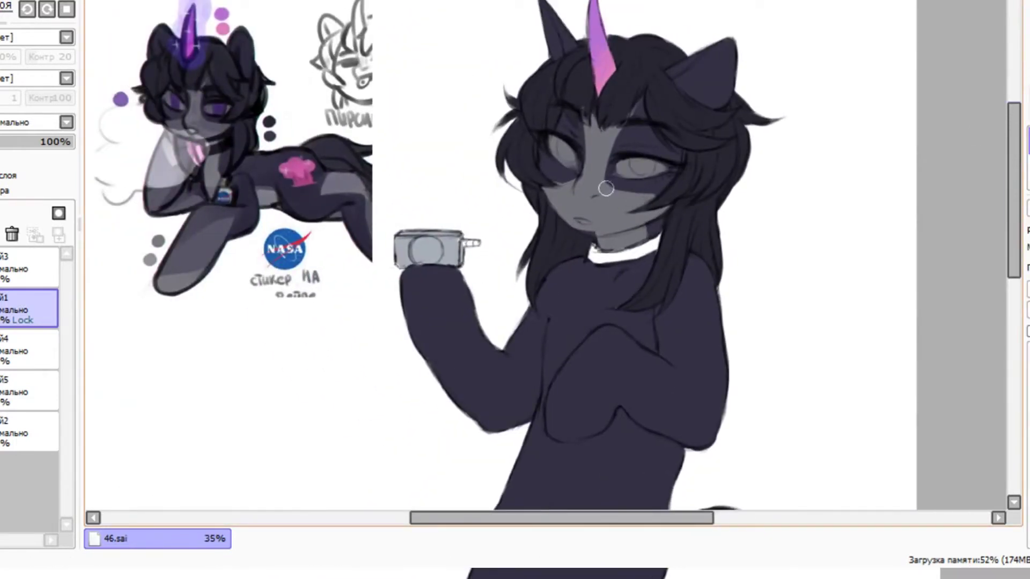
left_click_drag(606, 189, 639, 199)
mouse_move(566, 183)
left_mouse_down()
mouse_move(535, 182)
mouse_move(564, 192)
left_mouse_up()
left_click(1028, 170)
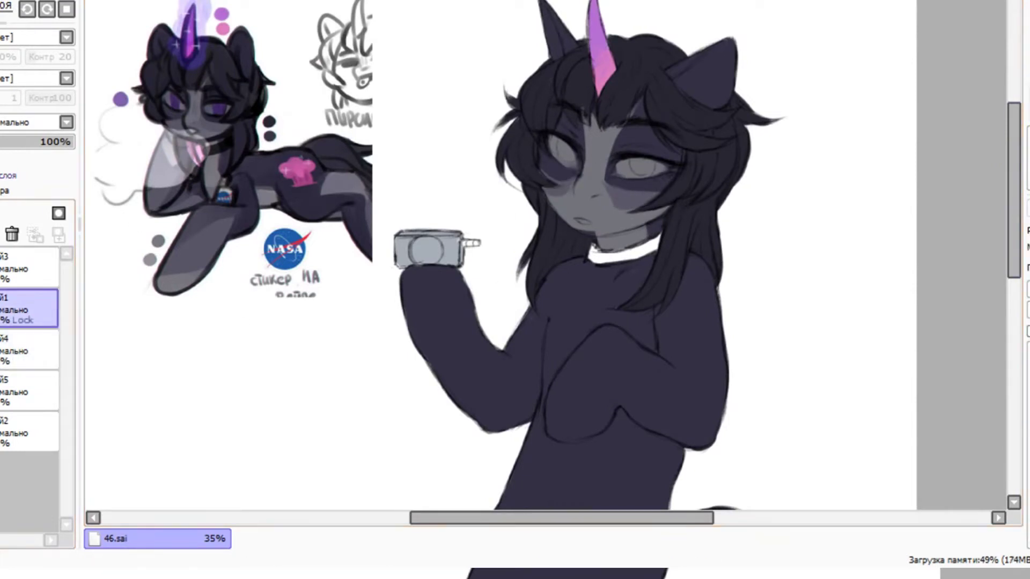
Step: Paint the large gray belly marking on the body layer from the chest down to the groin, including the bent arm's hoof
left_click(29, 350)
left_click(29, 309)
left_click(1, 161)
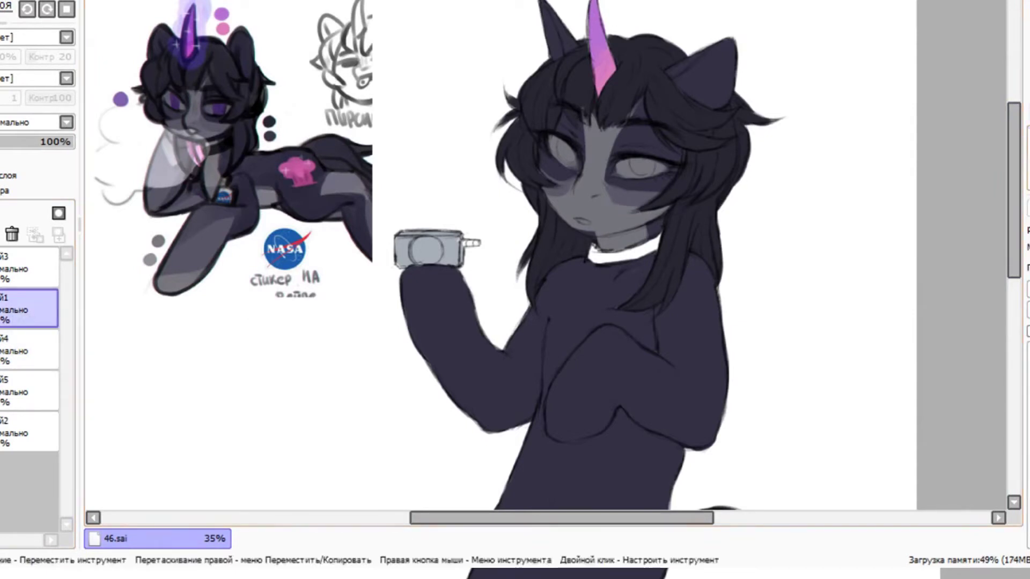
left_click(1029, 170)
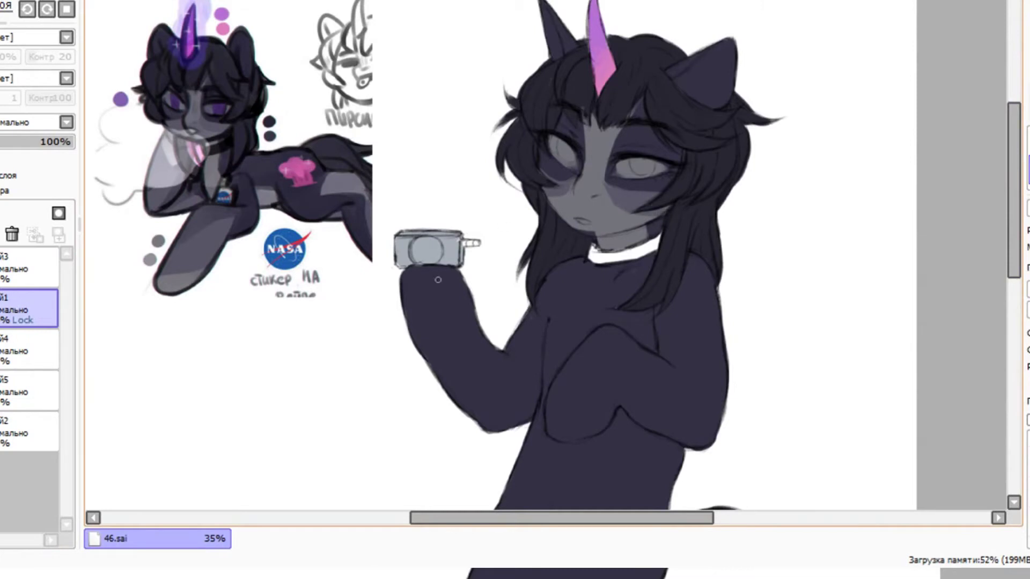
scroll(615, 175, "down", 2)
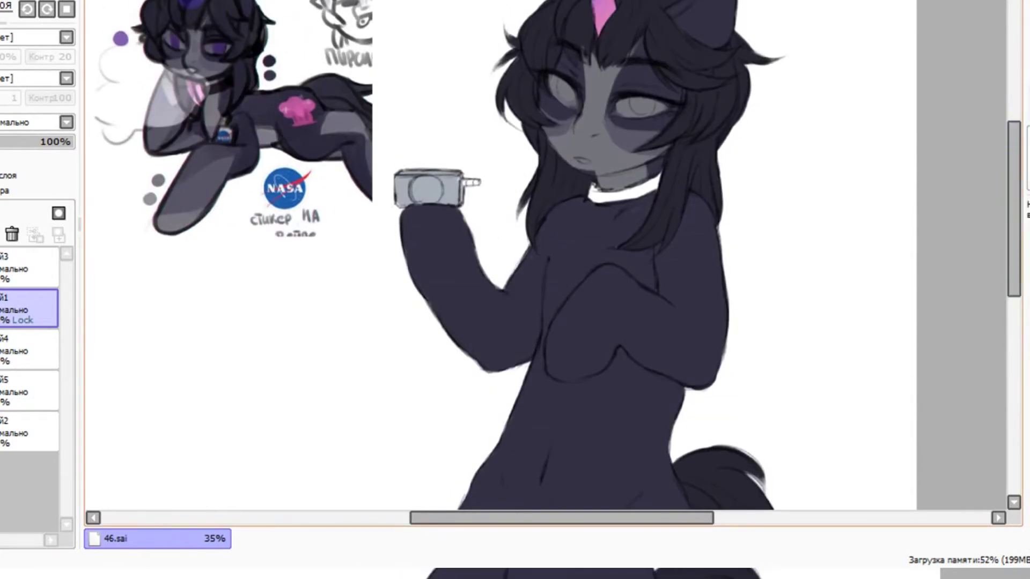
mouse_move(633, 187)
left_mouse_down()
mouse_move(570, 250)
mouse_move(598, 214)
mouse_move(579, 255)
mouse_move(633, 274)
left_mouse_up()
scroll(545, 490, "down", 1)
mouse_move(560, 420)
left_mouse_down()
mouse_move(532, 474)
mouse_move(560, 487)
mouse_move(539, 446)
mouse_move(522, 349)
mouse_move(555, 485)
left_mouse_up()
mouse_move(530, 377)
left_mouse_down()
mouse_move(578, 450)
mouse_move(649, 375)
mouse_move(617, 413)
mouse_move(652, 320)
mouse_move(589, 345)
mouse_move(542, 316)
mouse_move(553, 313)
mouse_move(648, 314)
mouse_move(522, 359)
left_mouse_up()
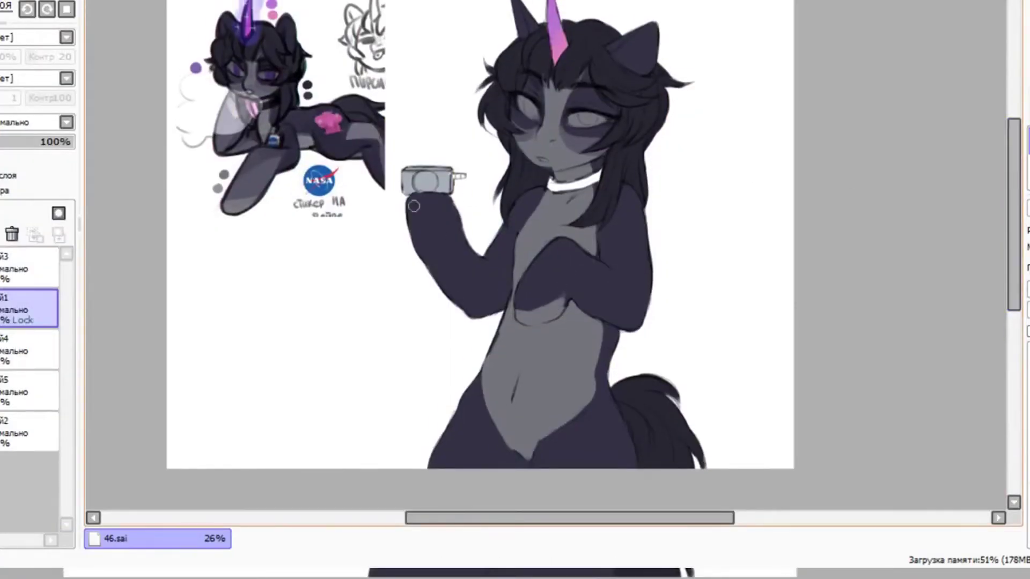
Step: Paint the raised arm's hoof tip gray and add mid-tone borders along the belly marking and chest
mouse_move(414, 206)
left_mouse_down()
mouse_move(455, 221)
mouse_move(452, 199)
mouse_move(425, 200)
mouse_move(446, 199)
left_mouse_up()
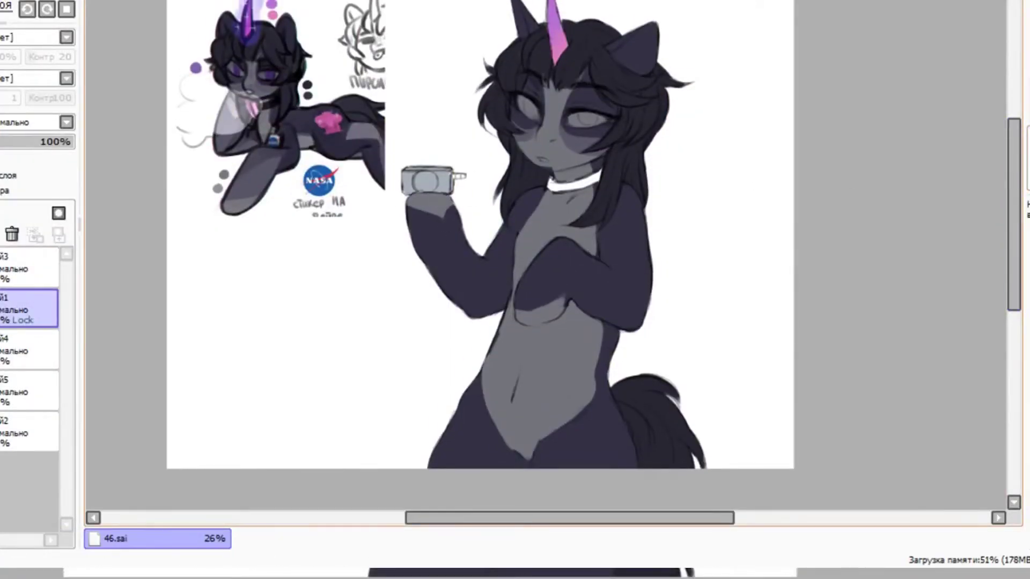
mouse_move(603, 318)
left_mouse_down()
mouse_move(591, 378)
mouse_move(601, 386)
mouse_move(542, 441)
mouse_move(478, 360)
mouse_move(492, 413)
mouse_move(487, 362)
mouse_move(509, 270)
left_mouse_up()
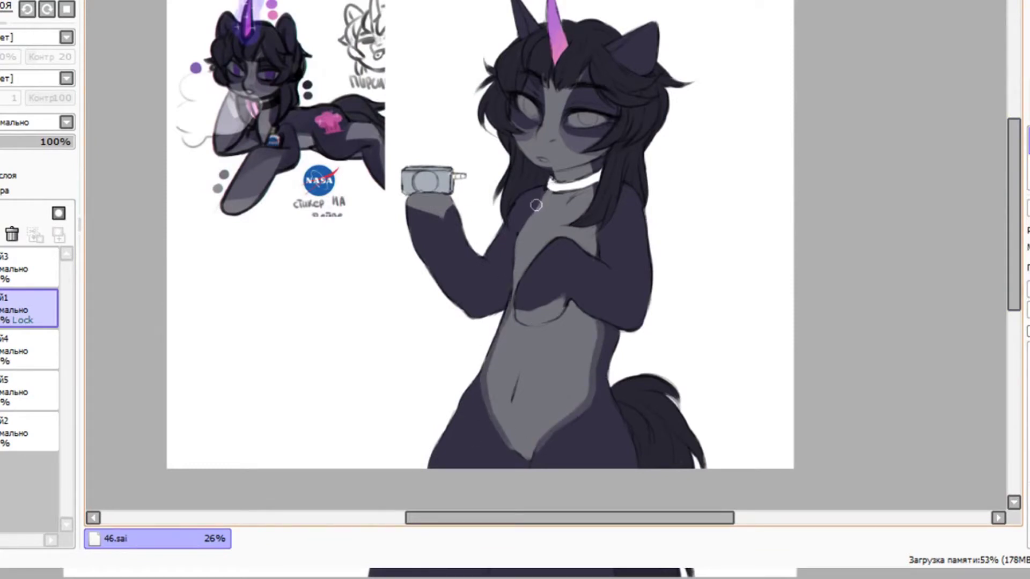
mouse_move(549, 237)
left_mouse_down()
mouse_move(520, 242)
mouse_move(554, 238)
mouse_move(541, 239)
mouse_move(585, 250)
left_mouse_up()
Step: Color both irises purple on the body color layer
key("c")
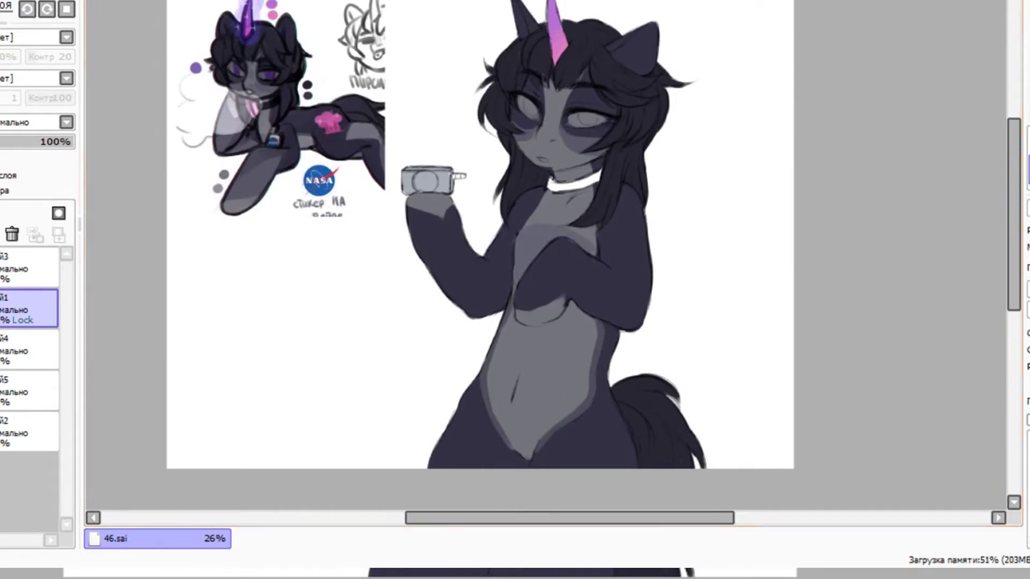
key("n")
left_click_drag(580, 115, 591, 122)
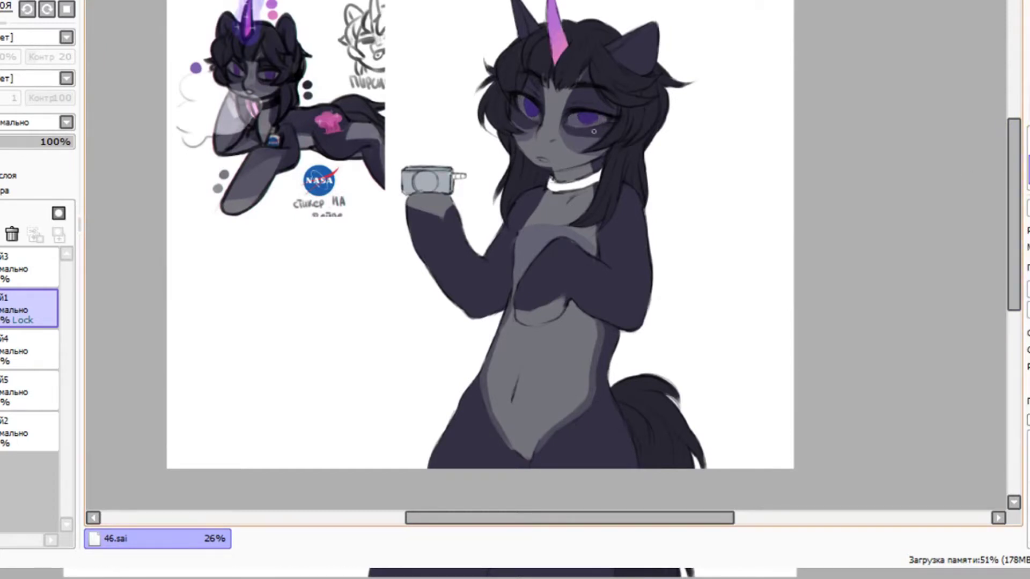
Step: Paint mid-tone gray-purple markings on both forearms, leading up to the gray hooves
scroll(612, 119, "down", 1)
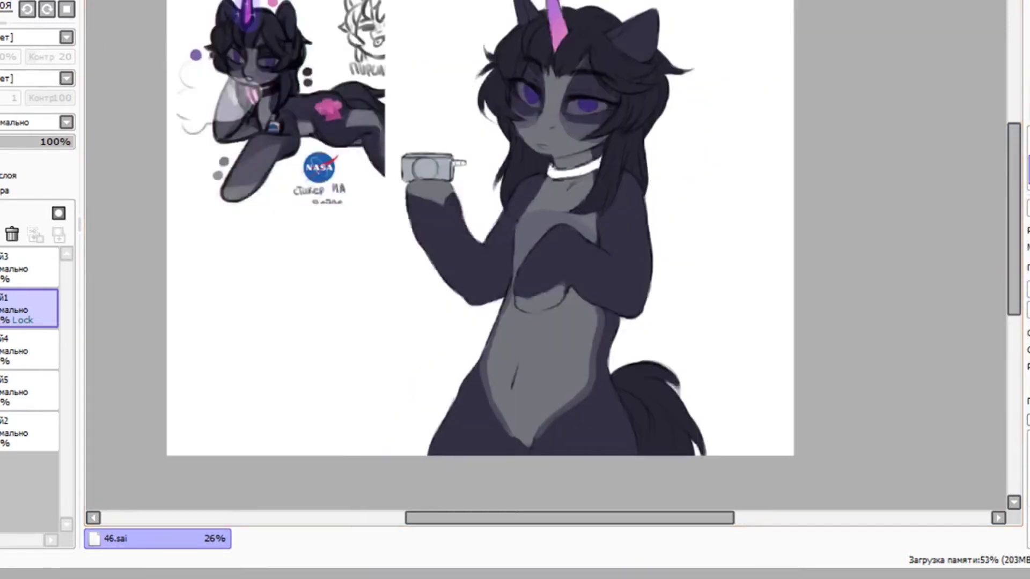
left_click(1029, 141)
mouse_move(563, 279)
left_mouse_down()
mouse_move(539, 292)
mouse_move(531, 262)
mouse_move(614, 277)
mouse_move(531, 261)
mouse_move(632, 278)
mouse_move(554, 277)
mouse_move(584, 283)
mouse_move(626, 278)
left_mouse_up()
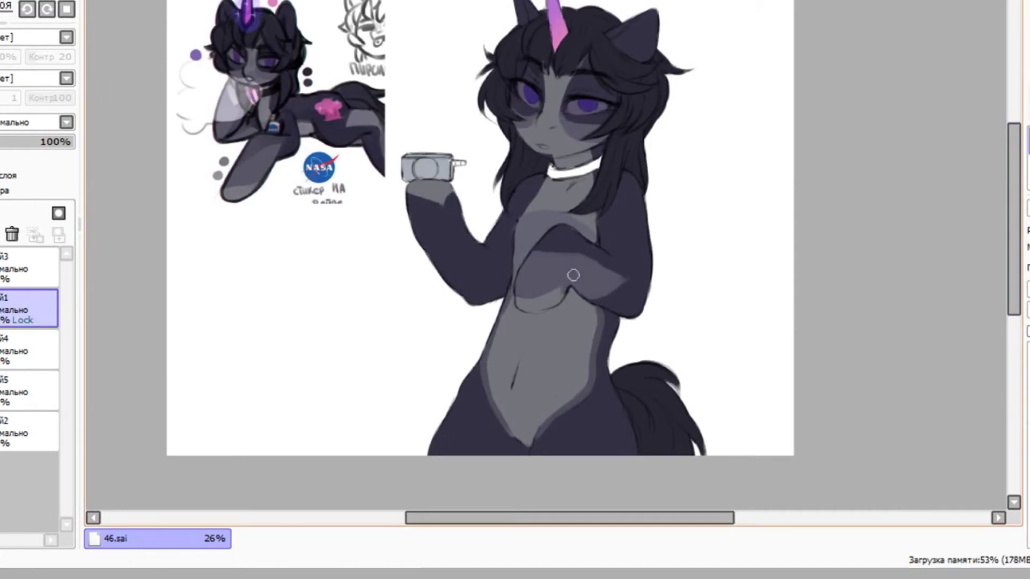
key("alt")
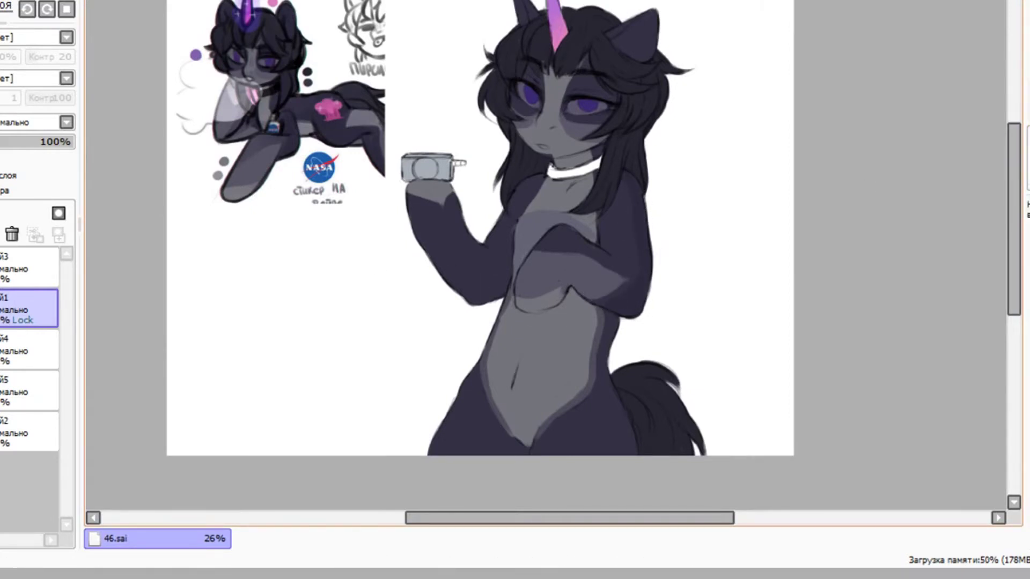
left_click_drag(507, 258, 495, 301)
left_click_drag(461, 245, 454, 201)
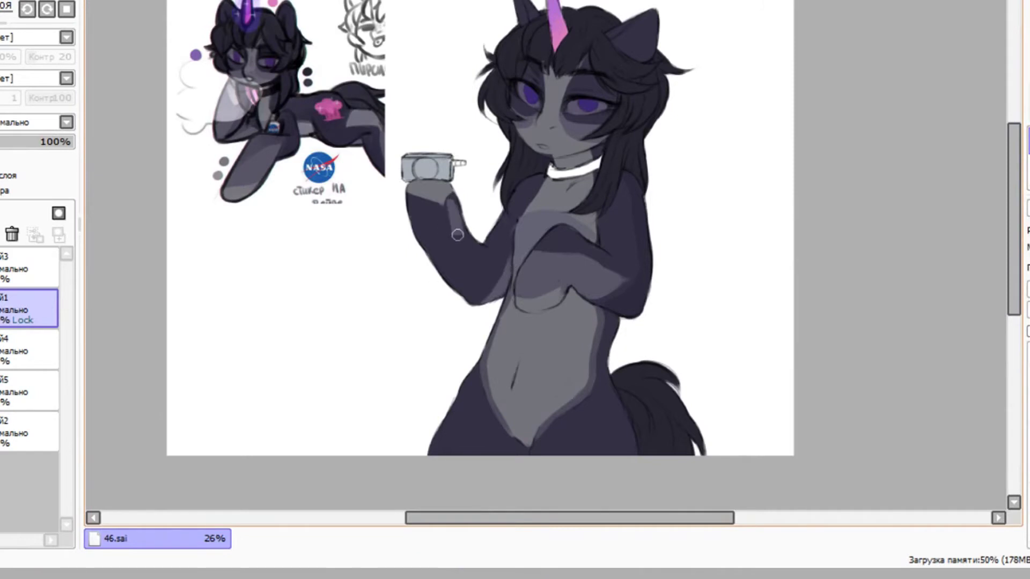
mouse_move(458, 261)
left_mouse_down()
mouse_move(453, 196)
mouse_move(445, 214)
mouse_move(475, 301)
mouse_move(436, 264)
mouse_move(459, 219)
left_mouse_up()
Step: Paint the pink mushroom-cloud mark with highlights on the hip beside the tail and a sliver on the opposite hip
left_click(1029, 170)
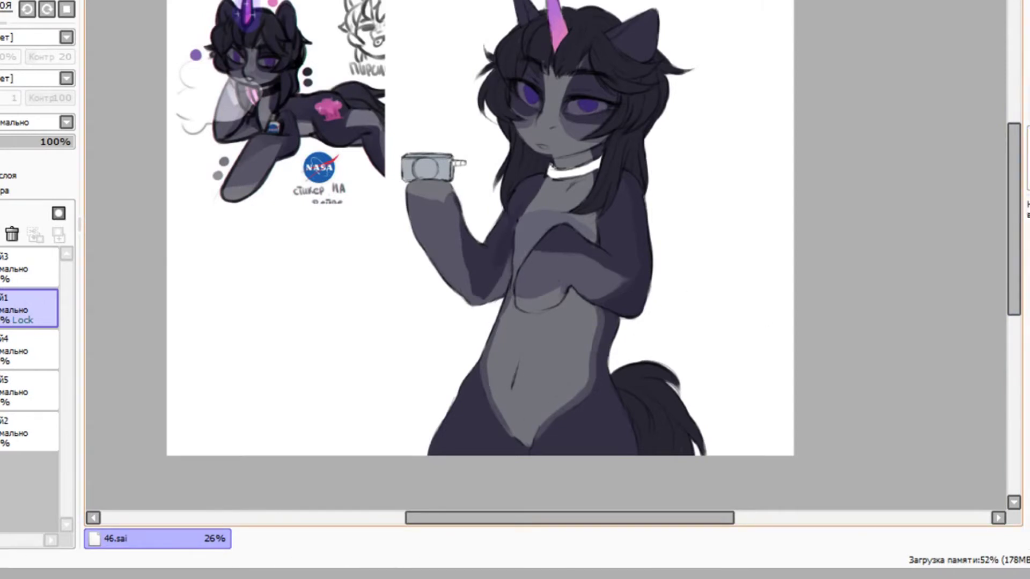
mouse_move(600, 431)
left_mouse_down()
mouse_move(617, 441)
mouse_move(627, 418)
mouse_move(620, 448)
mouse_move(601, 448)
left_mouse_up()
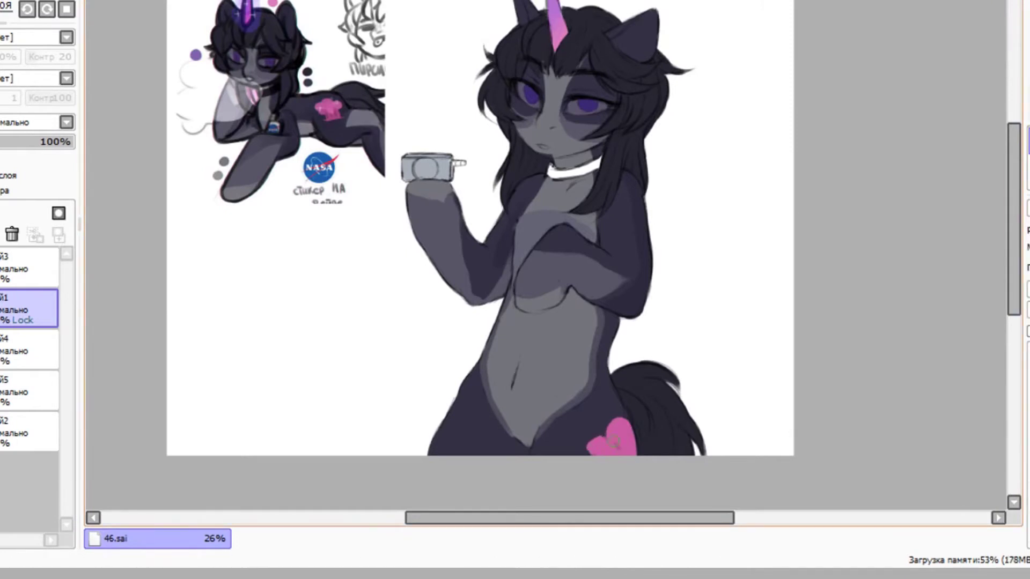
left_click(1029, 171)
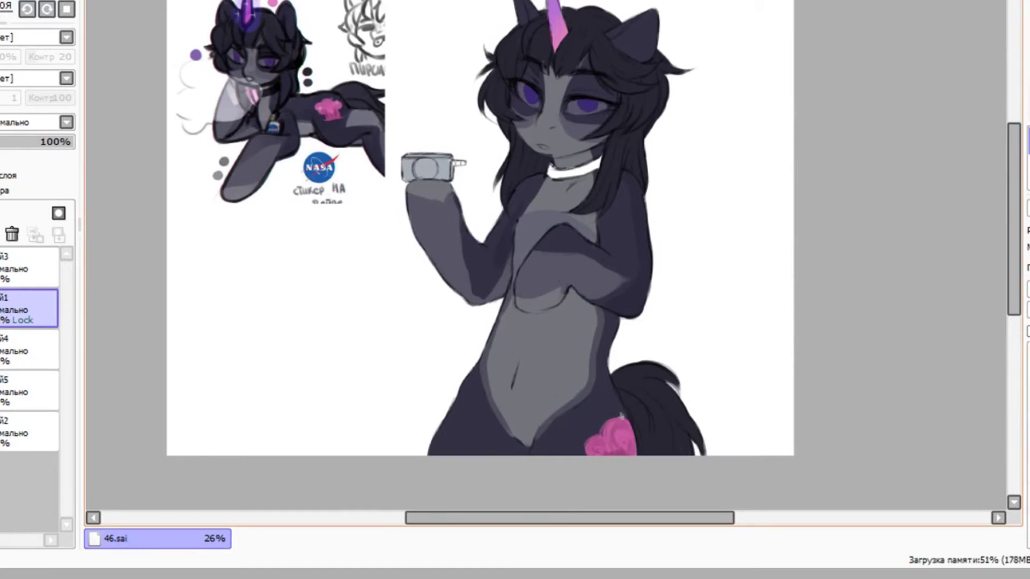
key("ctrl+a")
key("ctrl+d")
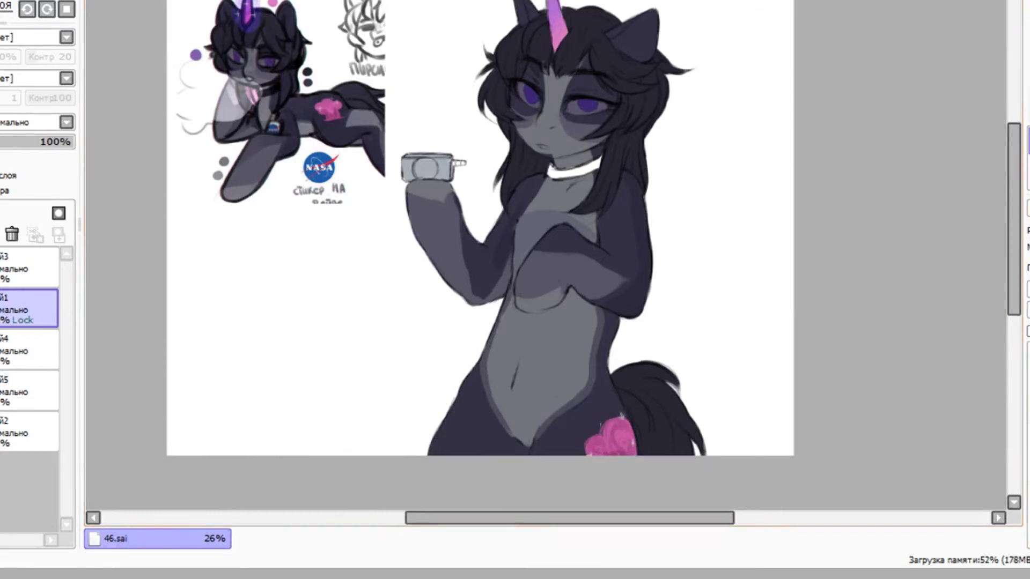
left_click_drag(443, 425, 441, 452)
Step: Paint the collar black and the vape's mouthpiece dark gray on the hair color layer
left_click(27, 350)
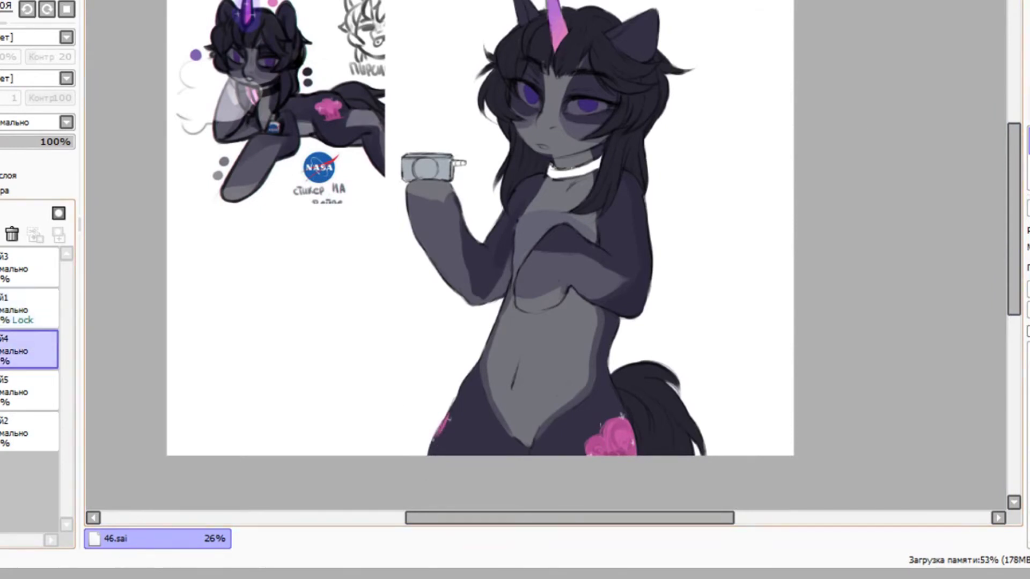
left_click_drag(586, 170, 548, 166)
left_click(1029, 170)
Step: Fill the round emblem on the vape with blue and merge the body color layer into the hair color layer
left_click(27, 310)
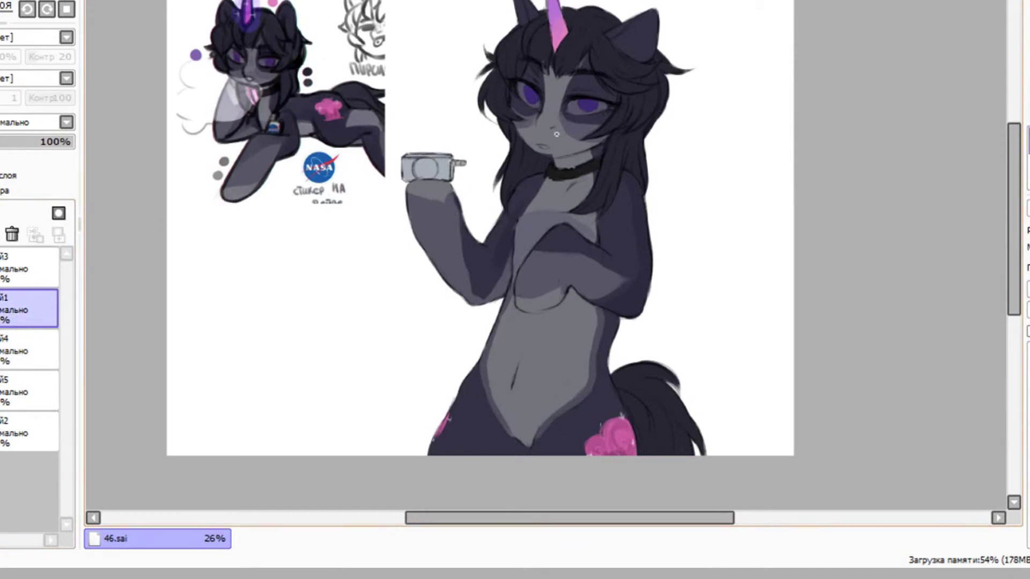
left_click(1029, 170)
mouse_move(454, 163)
left_mouse_down()
mouse_move(466, 163)
mouse_move(424, 177)
left_mouse_up()
left_click(1, 235)
left_click(1028, 141)
scroll(421, 160, "up", 2)
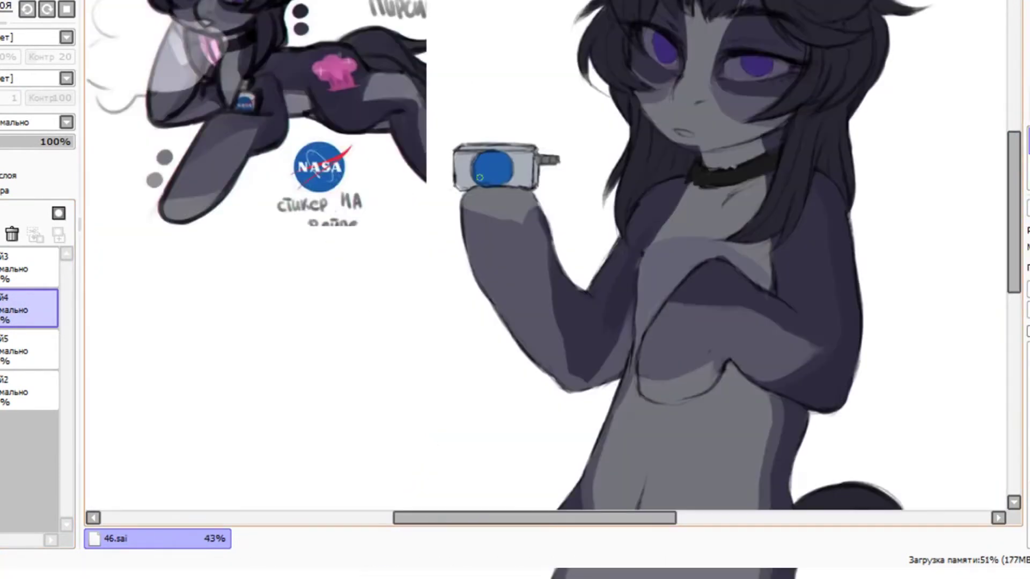
Step: Select the NASA logo on the reference image layer and copy it
scroll(429, 78, "up", 2)
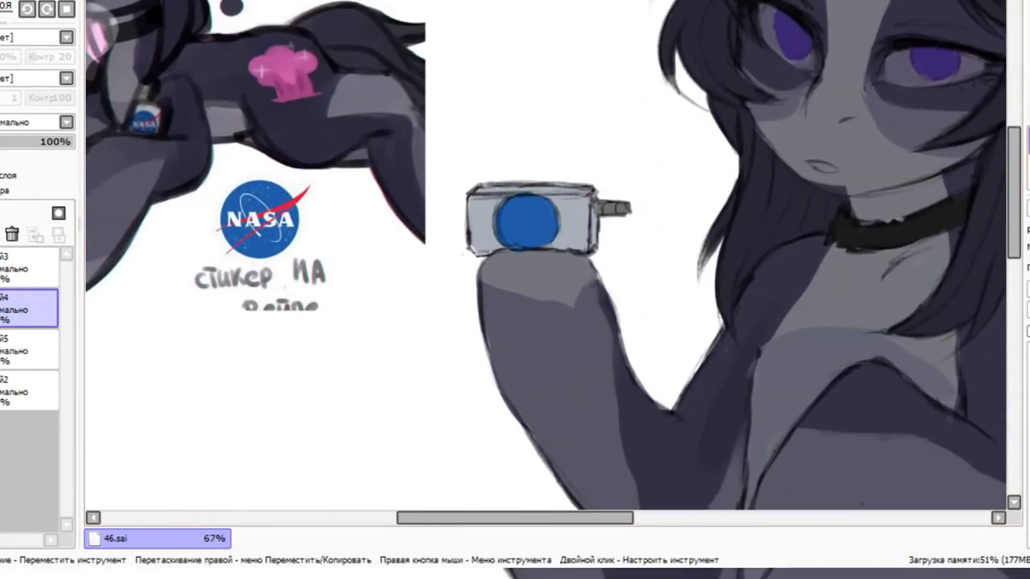
scroll(536, 222, "down", 3)
scroll(537, 221, "up", 2)
key("w")
left_click(28, 391)
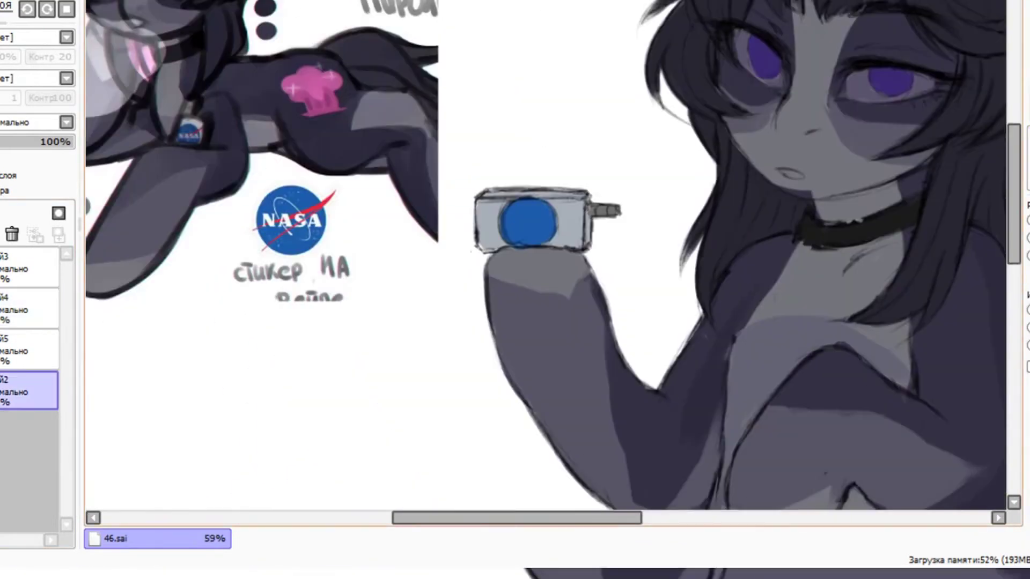
left_click(292, 220)
left_click(1028, 159)
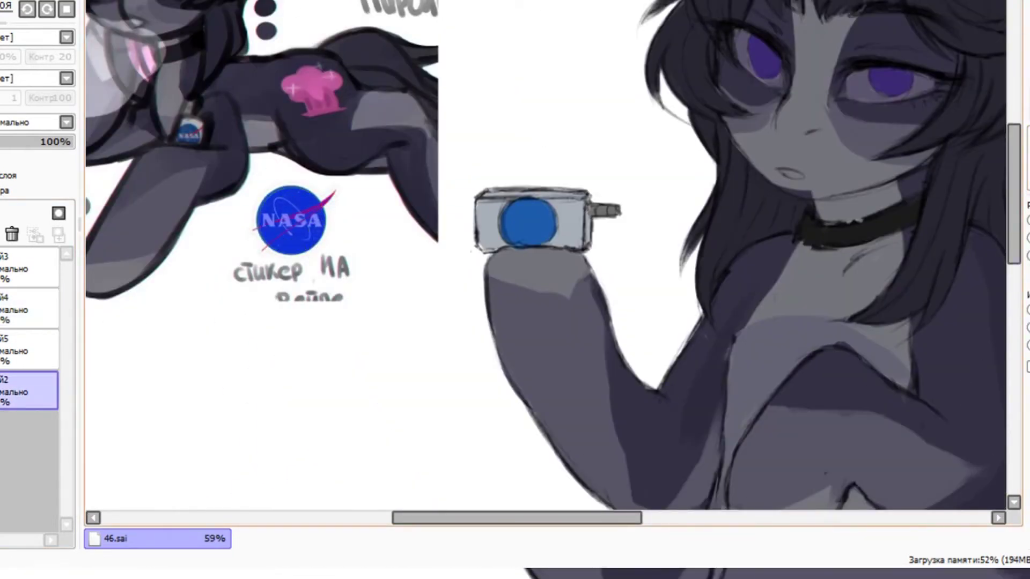
scroll(256, 227, "up", 2)
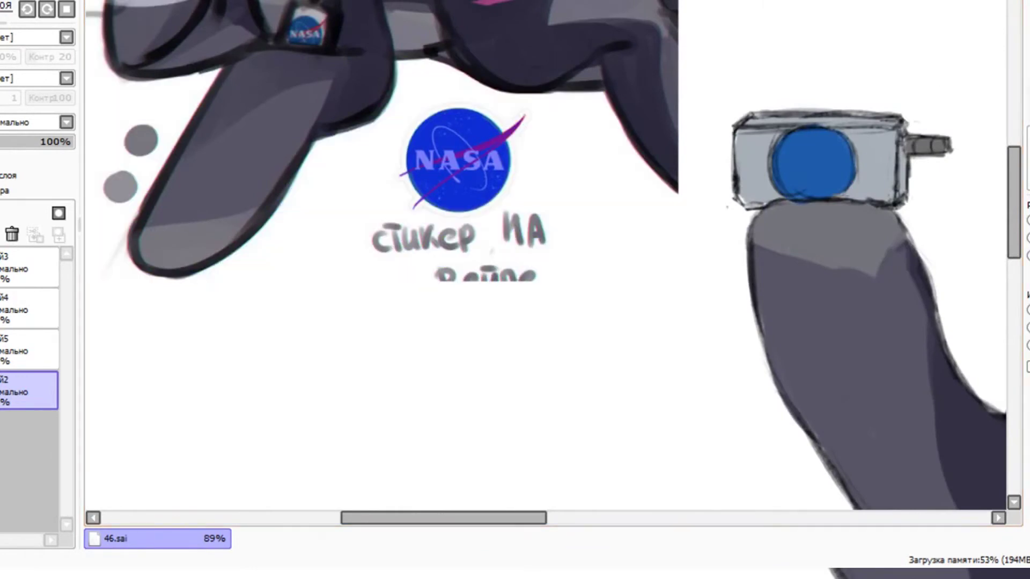
scroll(241, 278, "down", 3)
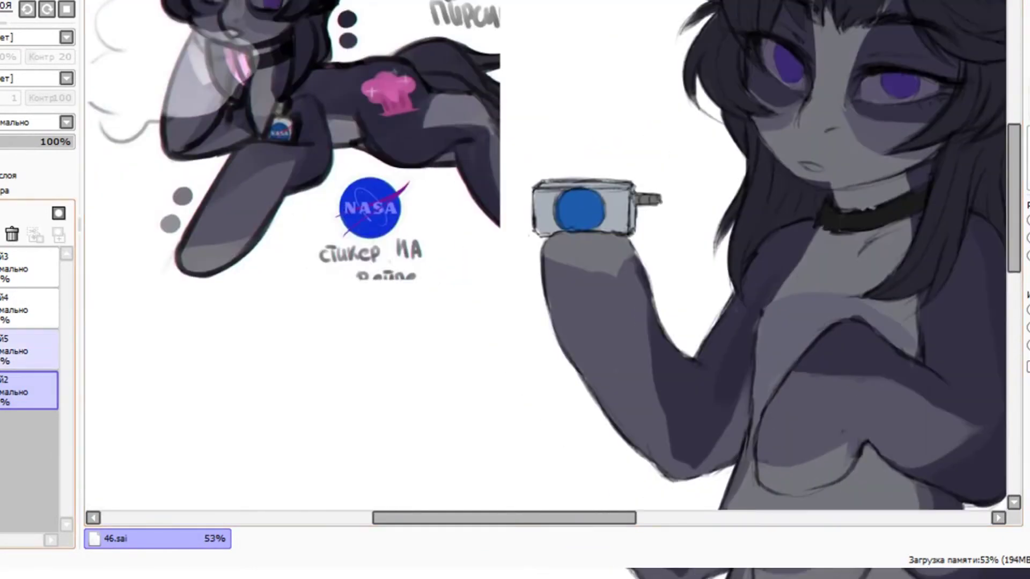
key("ctrl+d")
Step: Paste the NASA logo on a new layer above the colors and scale it to fit the vape's round emblem
left_click(28, 309)
key("ctrl+v")
left_click_drag(538, 213, 586, 212)
scroll(587, 212, "up", 3)
key("ctrl+t")
left_click_drag(678, 264, 666, 251)
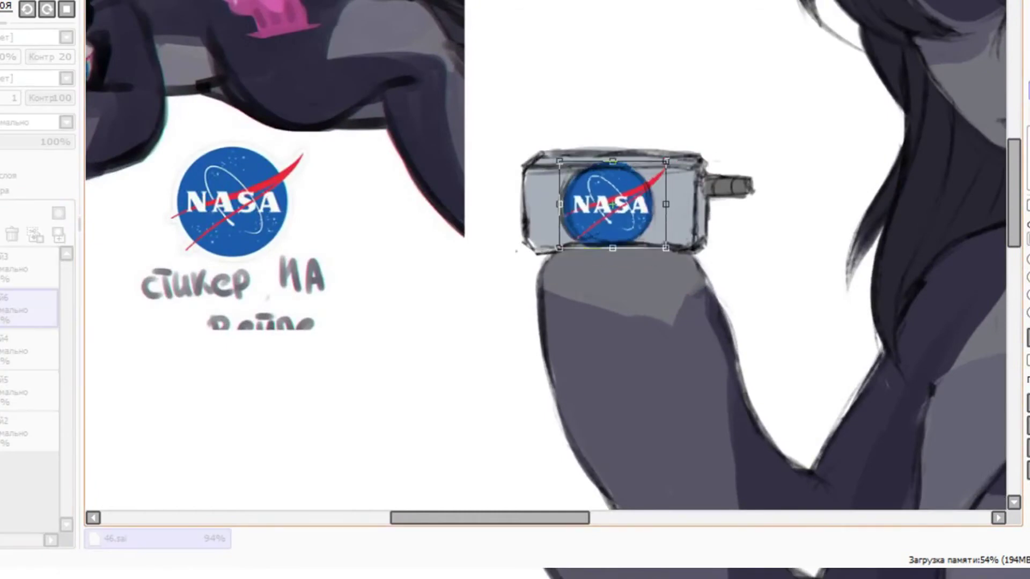
left_click_drag(667, 159, 658, 166)
key("Return")
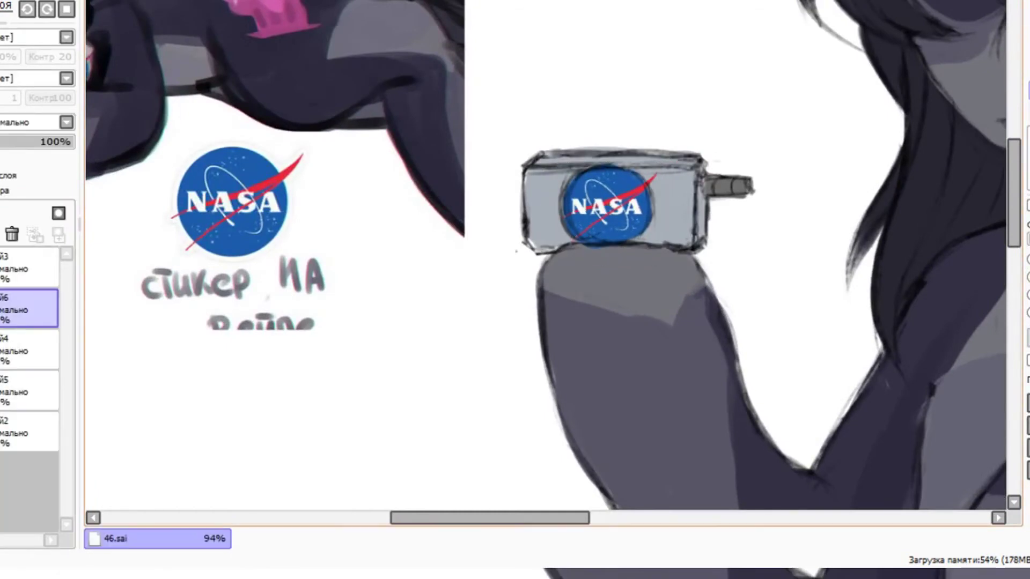
Step: Switch to the merged color layer and touch up the black collar
scroll(536, 252, "down", 3)
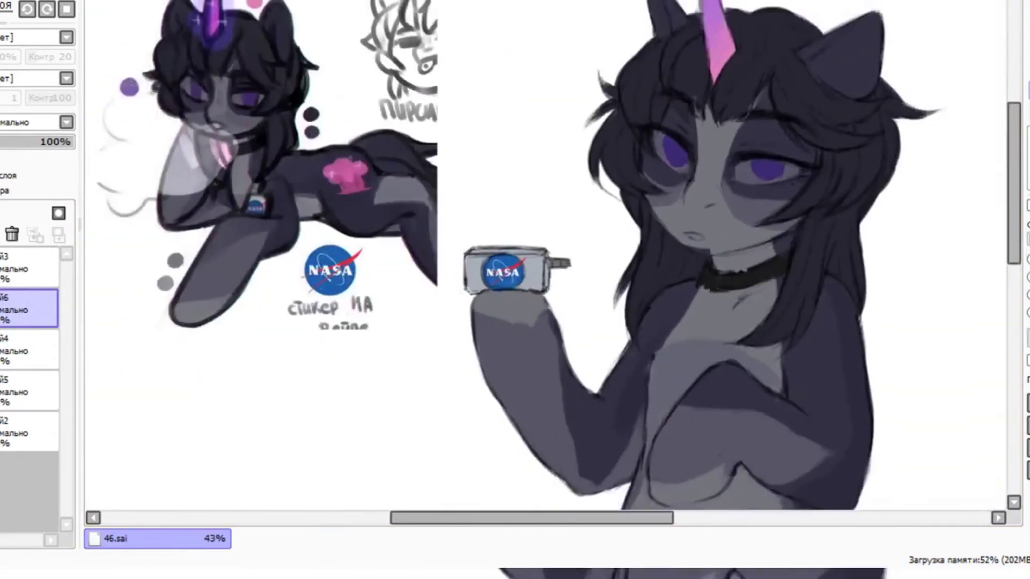
scroll(536, 252, "up", 1)
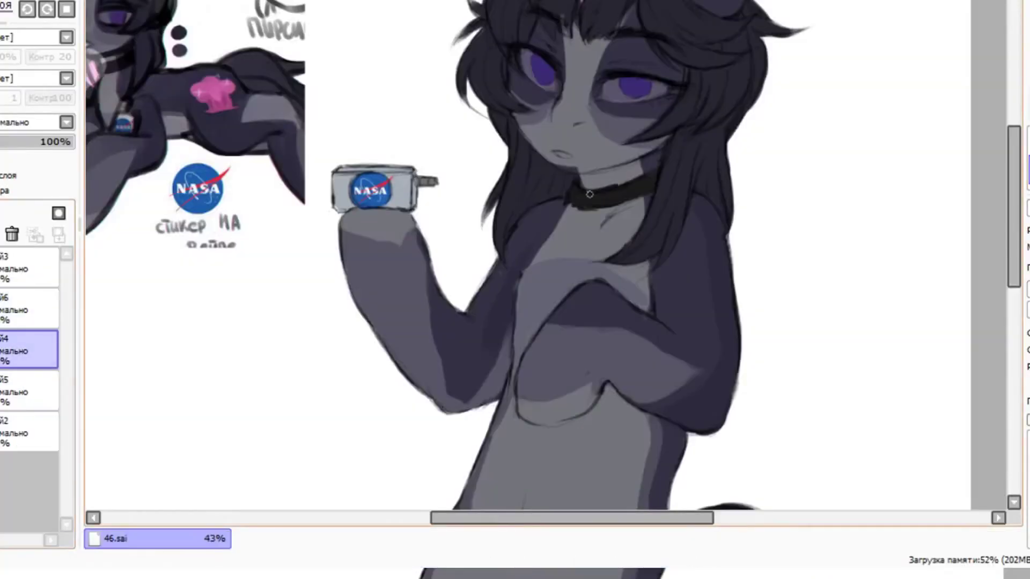
scroll(558, 168, "down", 3)
left_click_drag(1014, 199, 1014, 205)
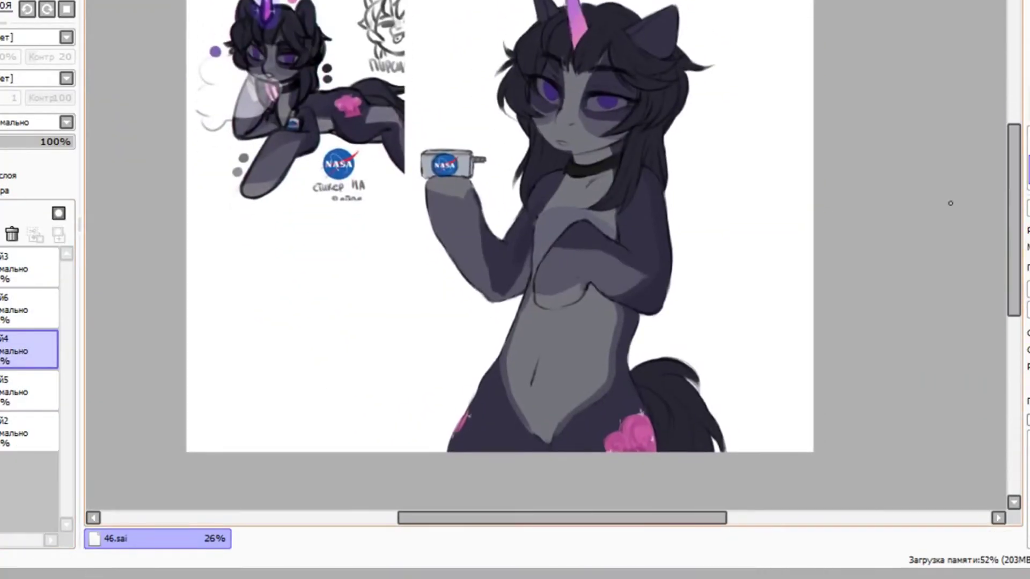
Step: Merge the character color layer and the NASA sticker layer down into a single layer
key("ctrl+e")
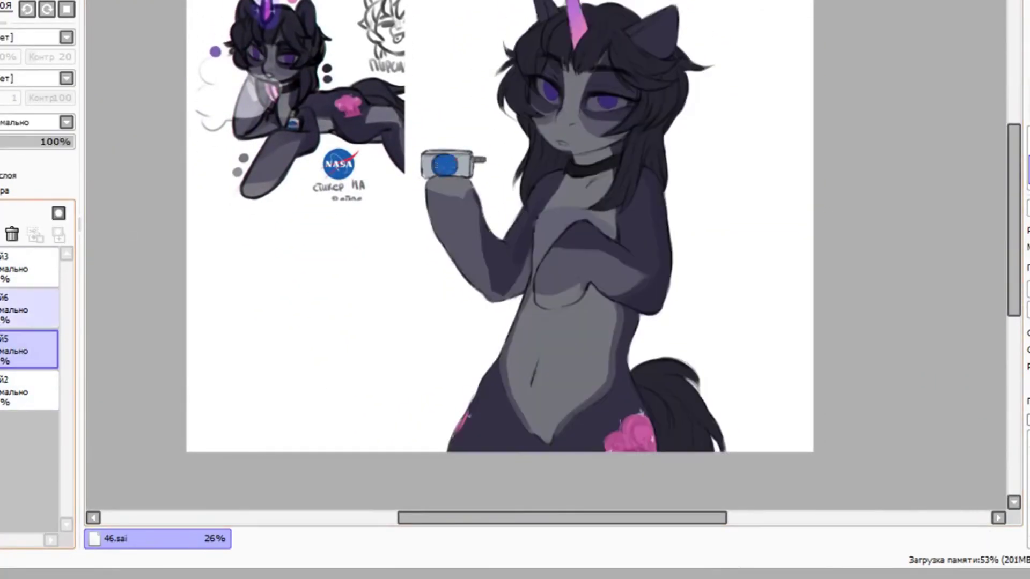
left_click(29, 308)
key("ctrl+e")
Step: Add a new layer above all others, change its blending mode and clip it to the layer below
left_click(29, 268)
left_click(4, 214)
left_click(66, 122)
left_click(27, 196)
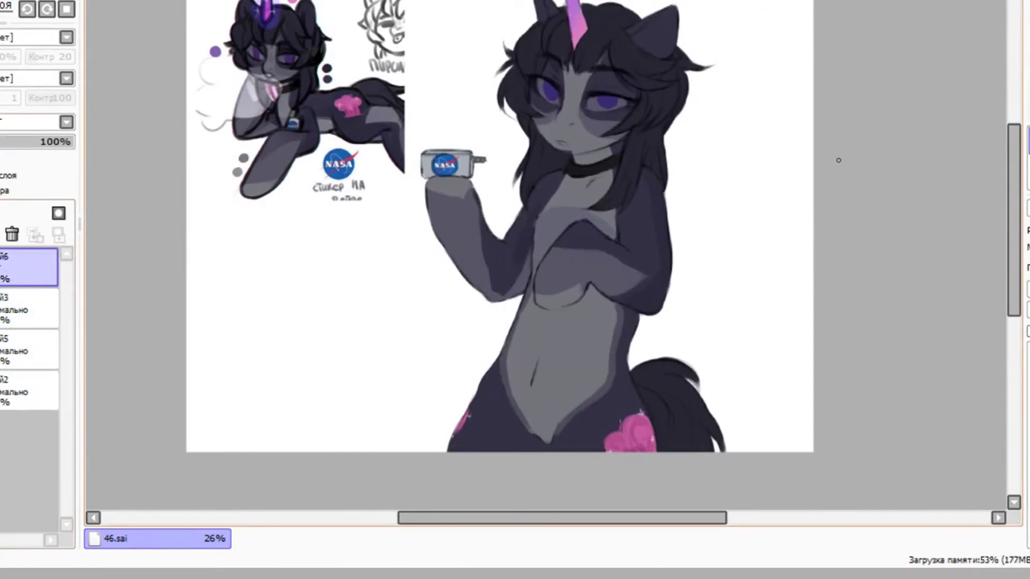
mouse_move(677, 137)
left_mouse_down()
mouse_move(613, 190)
mouse_move(638, 207)
left_mouse_up()
left_click(5, 176)
Step: Select the rectangular canvas area around the character and add a new layer directly above the bottom layer
left_click(29, 309)
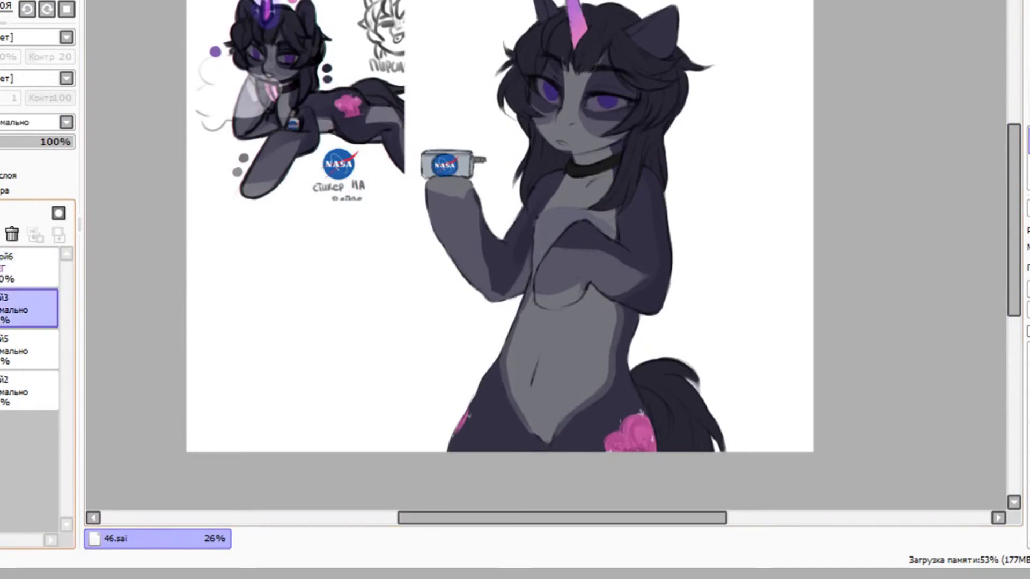
left_click(1029, 90)
left_click_drag(387, 1, 821, 463)
left_click(30, 391)
left_click(4, 213)
Step: Clear the selection and delete layer 3
left_click(29, 308)
key("ctrl+d")
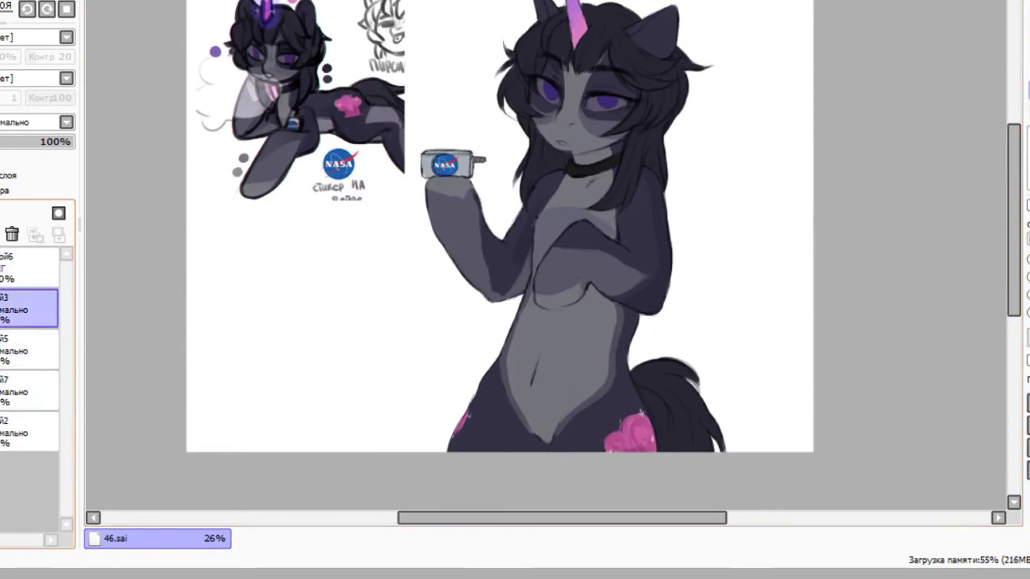
left_click(12, 234)
Step: Fill the clipped shading layer with purple and lower its opacity to 7%
left_click(30, 268)
left_click(1029, 141)
left_click_drag(689, 70, 531, 123)
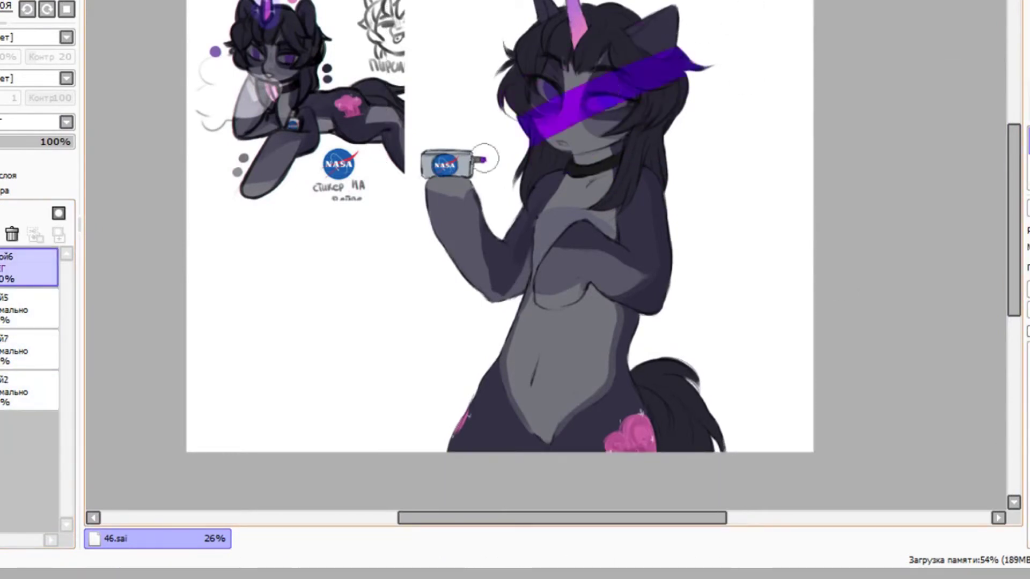
key("ctrl+z")
key("ctrl+f")
left_click_drag(59, 142, 0, 142)
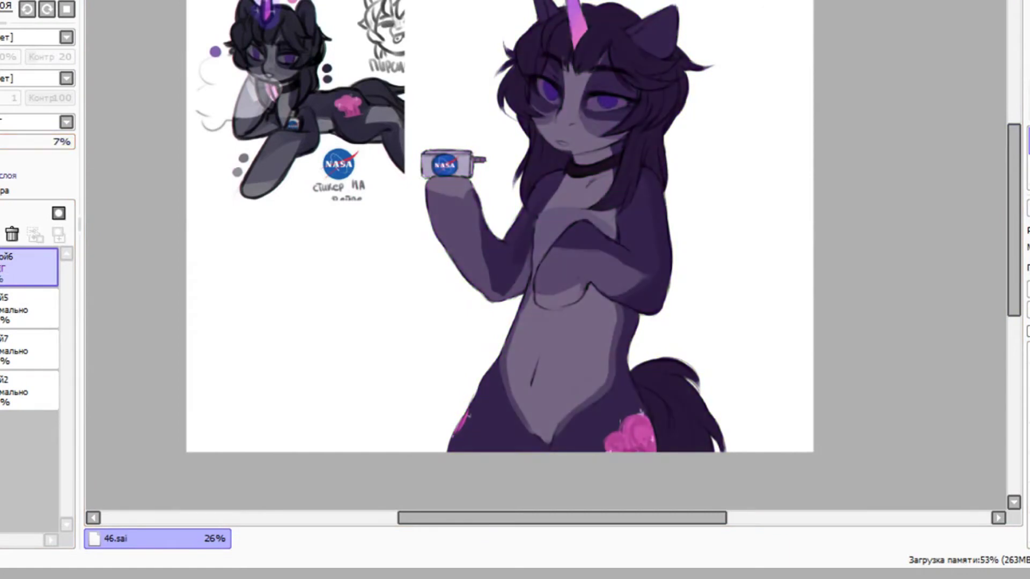
Step: Add a second clipped shading layer on top, change its blending mode and set its opacity to 29%
left_click(4, 214)
left_click(67, 123)
left_click_drag(547, 113, 617, 148)
left_click_drag(68, 142, 7, 142)
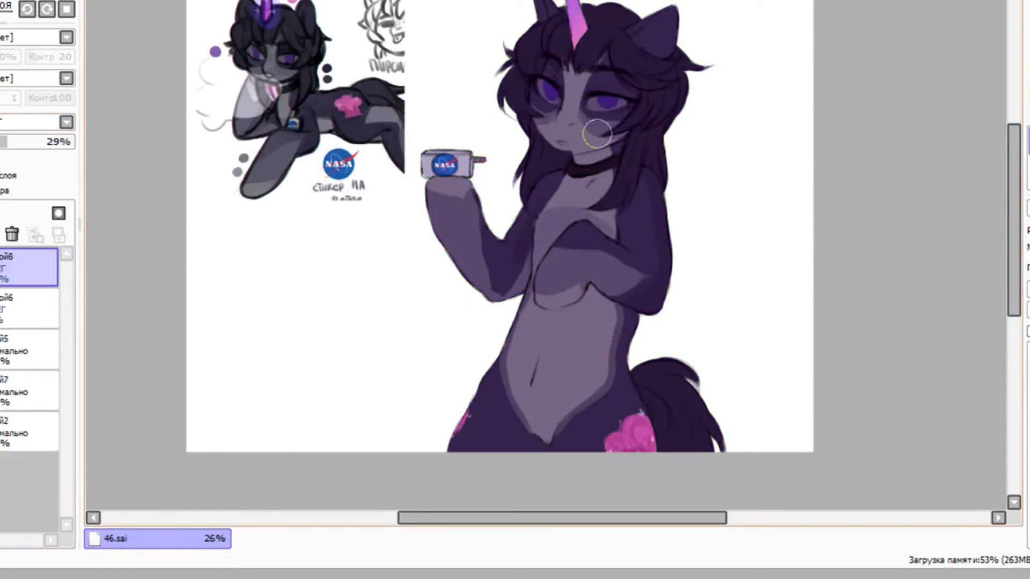
left_click_drag(518, 59, 673, 183)
key("ctrl+f")
key("ctrl+z")
left_click_drag(592, 288, 660, 317)
key("ctrl+z")
Step: Paint dark blue shadows on the torso beneath the bent forearm, the back of that arm, the rear hair and the ear
left_click_drag(591, 289, 634, 320)
mouse_move(591, 294)
left_mouse_down()
mouse_move(551, 312)
mouse_move(589, 329)
mouse_move(623, 317)
mouse_move(541, 305)
left_mouse_up()
mouse_move(618, 349)
left_mouse_down()
mouse_move(570, 318)
mouse_move(592, 335)
left_mouse_up()
left_click_drag(623, 234, 633, 253)
mouse_move(646, 168)
left_mouse_down()
mouse_move(646, 180)
mouse_move(689, 97)
mouse_move(667, 196)
left_mouse_up()
mouse_move(591, 158)
left_mouse_down()
mouse_move(622, 142)
mouse_move(614, 167)
left_mouse_up()
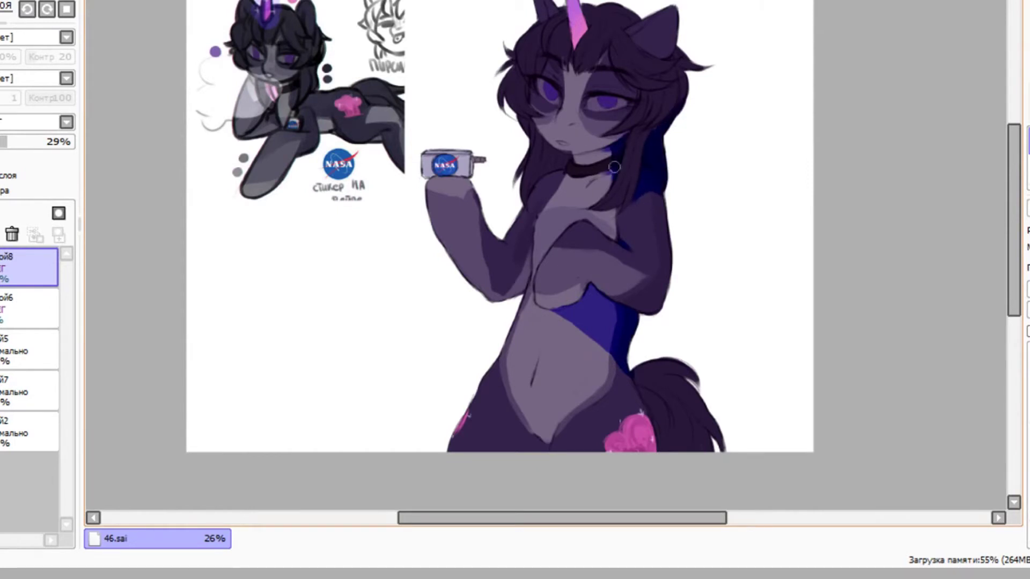
mouse_move(643, 200)
left_mouse_down()
mouse_move(641, 314)
mouse_move(615, 306)
left_mouse_up()
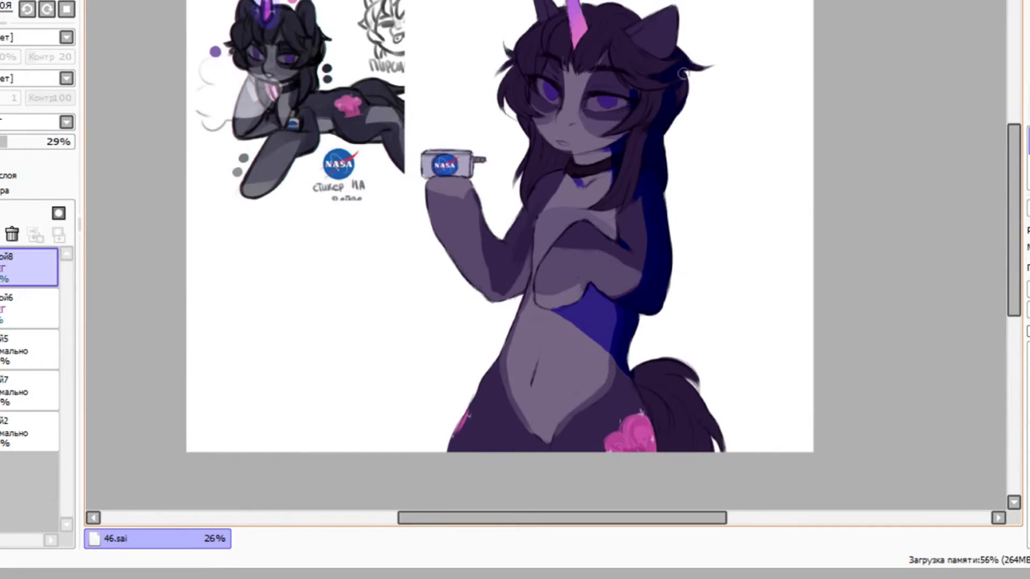
mouse_move(637, 36)
left_mouse_down()
mouse_move(667, 31)
mouse_move(630, 28)
left_mouse_up()
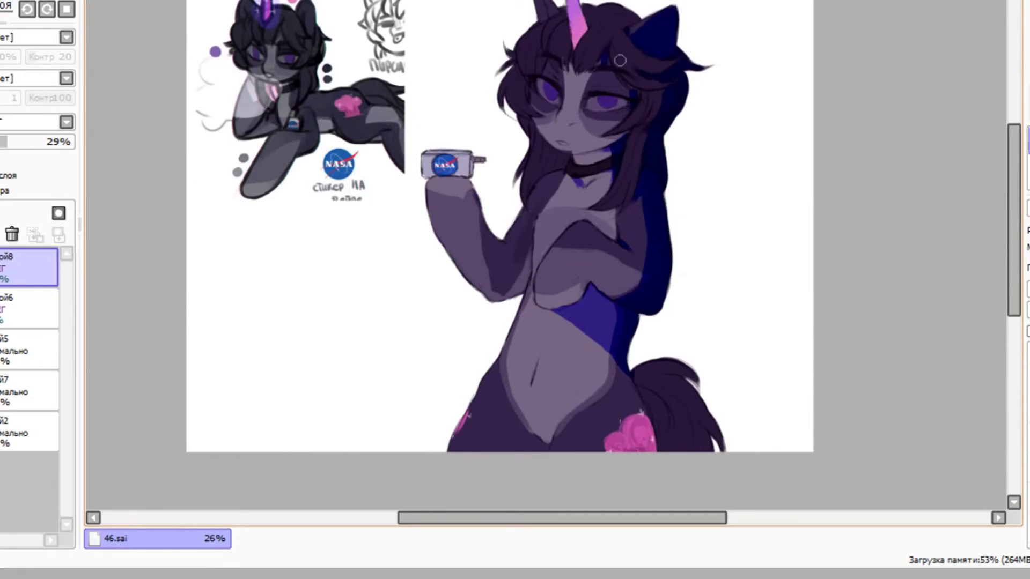
Step: Paint dark blue shadows on the tail, hip, inner thigh and the inner side of the vape-holding arm
left_click_drag(619, 359, 649, 449)
mouse_move(649, 449)
left_mouse_down()
mouse_move(637, 375)
mouse_move(688, 446)
left_mouse_up()
key("ctrl+z")
mouse_move(646, 381)
left_mouse_down()
mouse_move(696, 426)
mouse_move(676, 390)
mouse_move(644, 403)
mouse_move(635, 449)
left_mouse_up()
left_click_drag(550, 441, 516, 424)
left_click_drag(506, 294, 535, 218)
Step: Touch up the area around the mouth on the merged color layer
scroll(563, 176, "up", 5)
left_click(27, 350)
left_click_drag(564, 111, 547, 117)
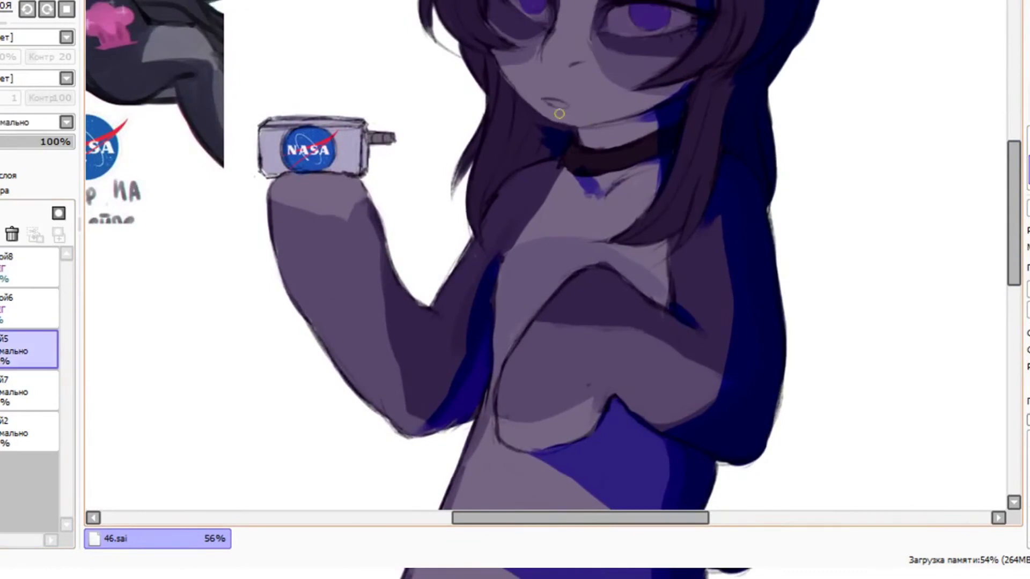
scroll(559, 209, "down", 5)
Step: Add dark blue shadows to the top of the hair, the horn and the sides of the torso on the shading layer
left_click(27, 267)
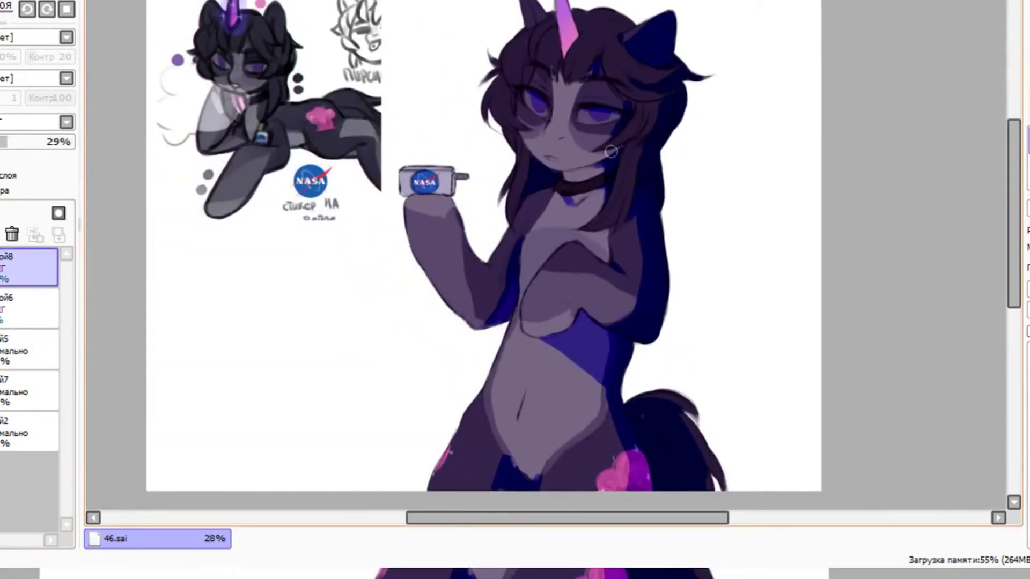
mouse_move(571, 24)
left_mouse_down()
mouse_move(599, 15)
mouse_move(631, 29)
left_mouse_up()
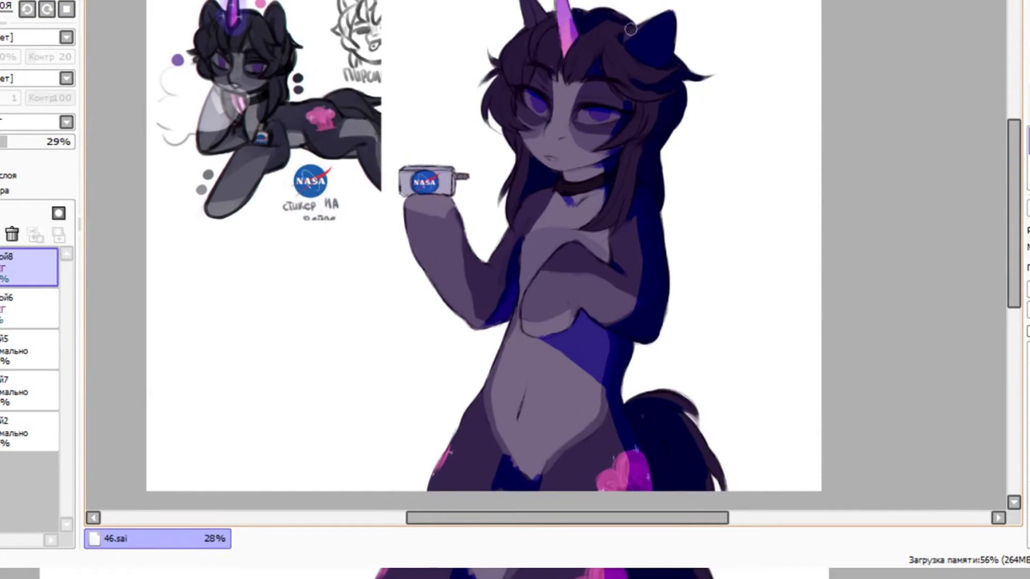
mouse_move(551, 10)
left_mouse_down()
mouse_move(538, 20)
mouse_move(528, 81)
left_mouse_up()
left_click_drag(601, 370, 611, 473)
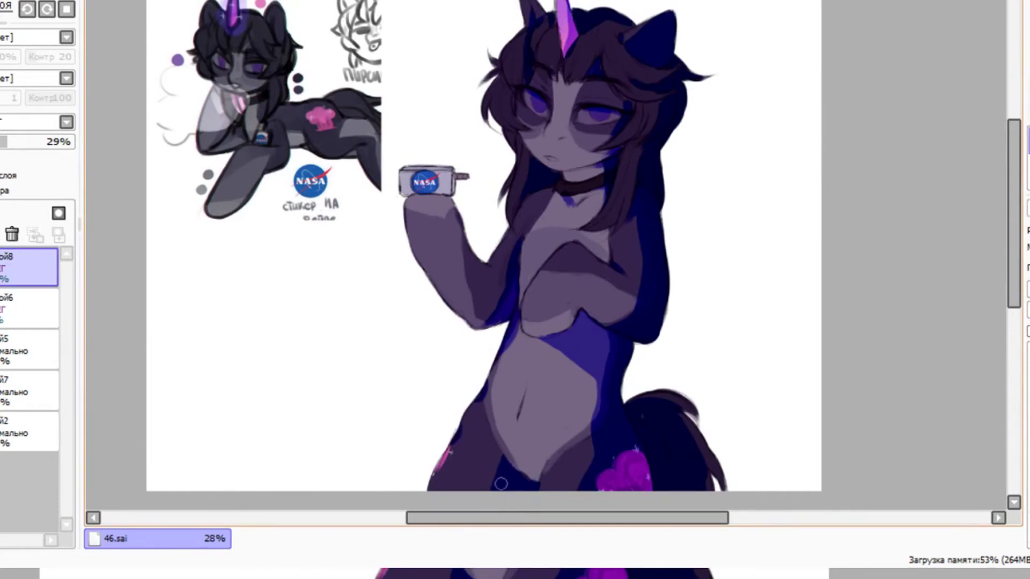
Step: Lower the shadow layer's opacity to 17%, lock its transparency and recolor the painted shadows with a fill
scroll(386, 357, "down", 1)
left_click_drag(7, 143, 1, 142)
left_click(0, 160)
key("ctrl+f")
key("ctrl+f")
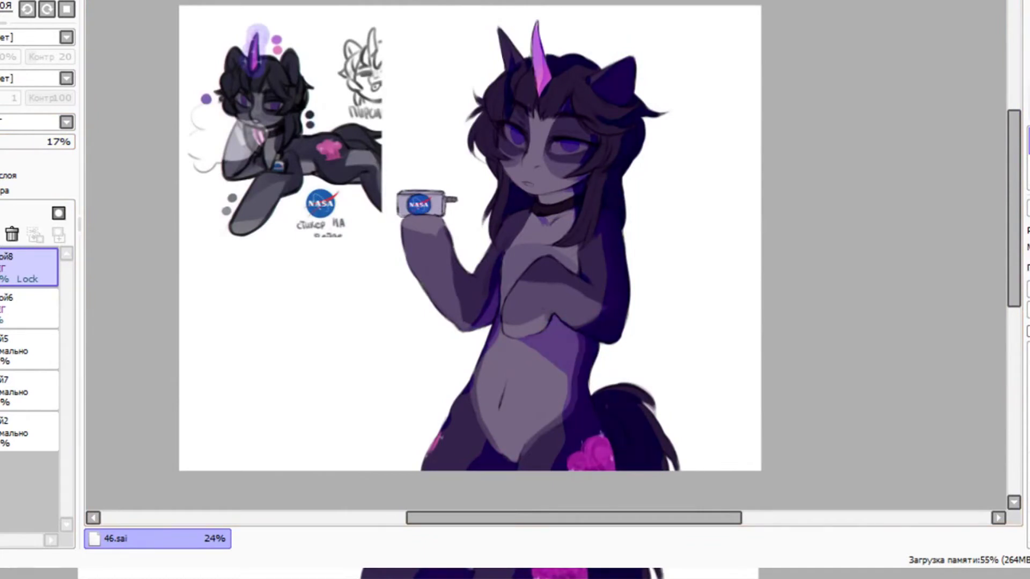
Step: Compare the drawing with and without the shadow layer and adjust the shadows' hue and saturation
left_click(0, 268)
left_click(0, 268)
left_click(0, 268)
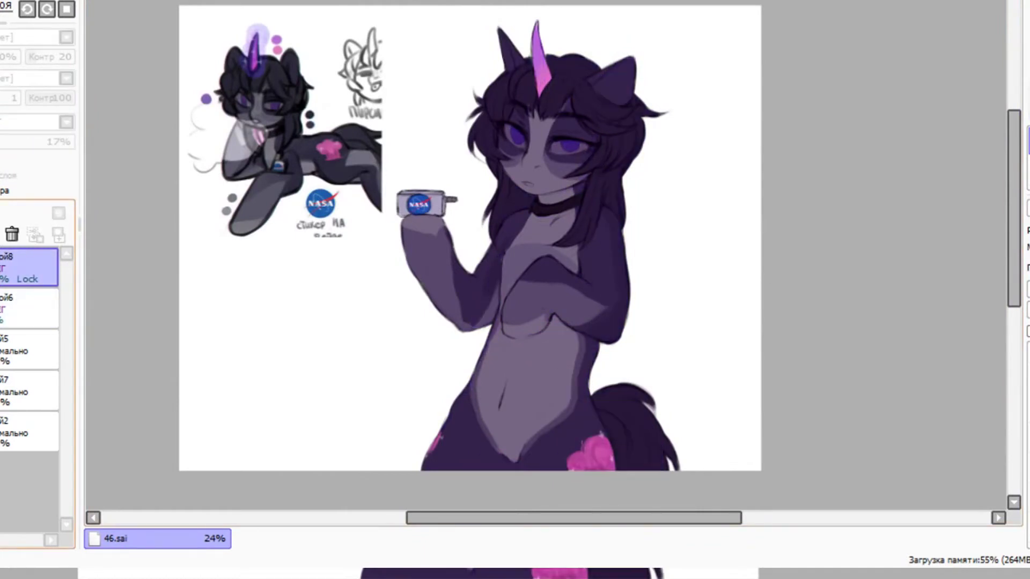
left_click(0, 268)
key("ctrl+u")
mouse_move(574, 452)
left_mouse_down()
mouse_move(494, 453)
mouse_move(726, 453)
left_mouse_up()
left_click(762, 411)
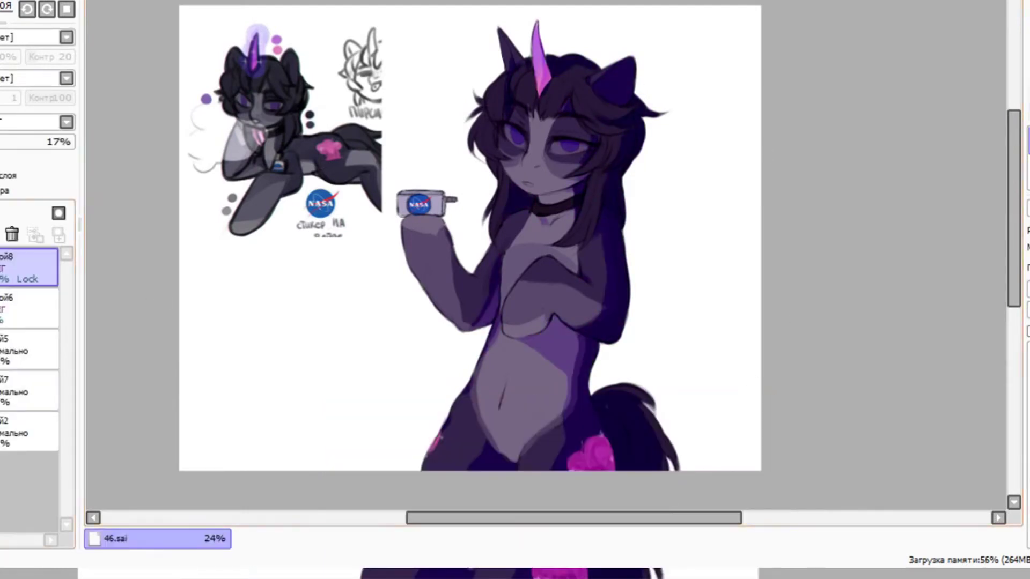
Step: Brush a lighter purple into the ear's shadow, compare it with the earlier state, and unlock the layer's transparency
mouse_move(629, 64)
left_mouse_down()
mouse_move(601, 84)
mouse_move(615, 82)
mouse_move(609, 90)
left_mouse_up()
left_click(1029, 161)
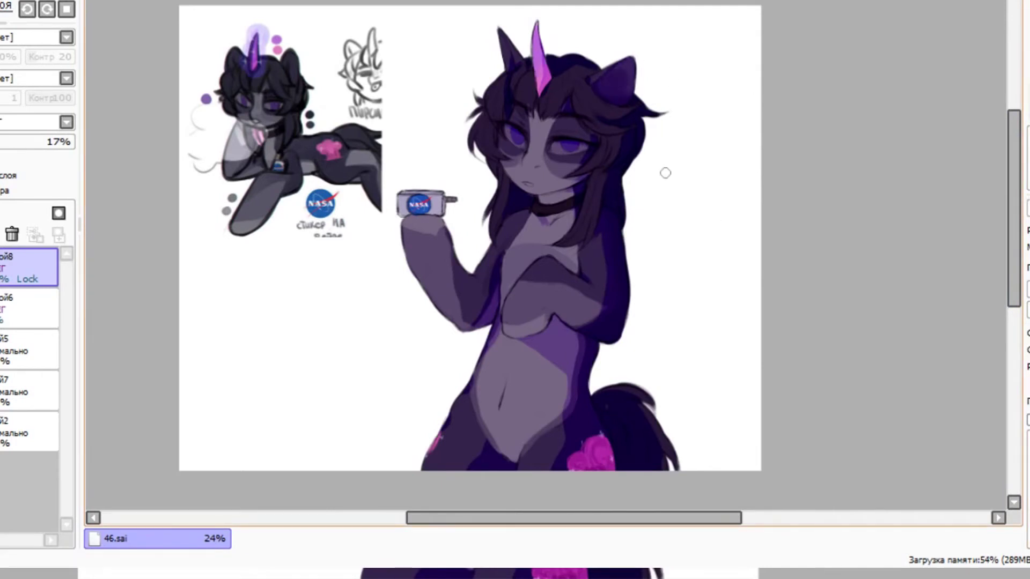
left_click(1029, 140)
key("ctrl+z")
key("ctrl+z")
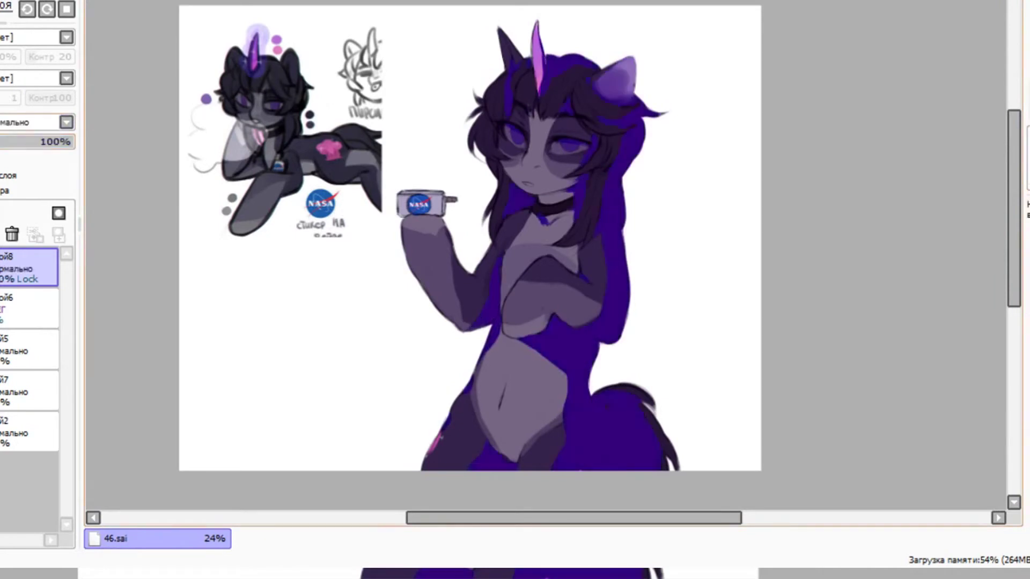
key("ctrl+y")
key("ctrl+y")
left_click(2, 160)
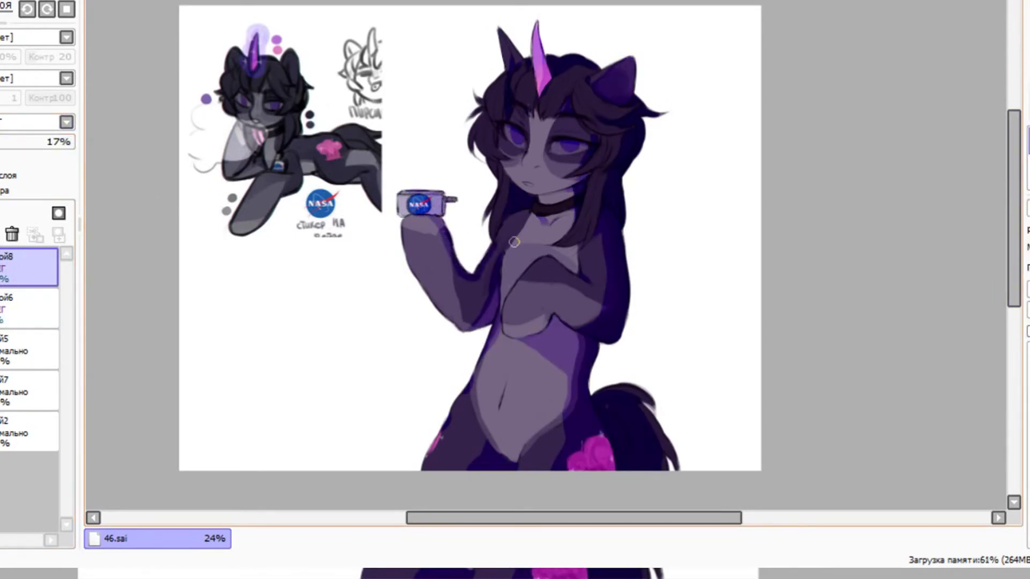
Step: Extend the purple shadows over the chest and the inner edge of the vape-holding arm
mouse_move(514, 242)
left_mouse_down()
mouse_move(510, 294)
mouse_move(472, 295)
mouse_move(476, 305)
mouse_move(444, 225)
left_mouse_up()
mouse_move(537, 221)
left_mouse_down()
mouse_move(525, 254)
mouse_move(563, 255)
left_mouse_up()
left_click(0, 266)
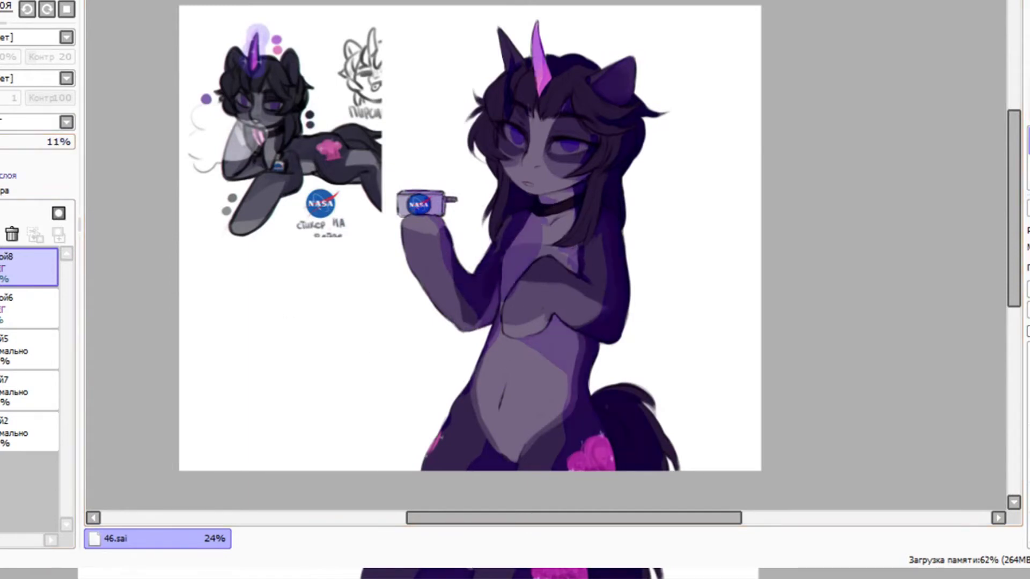
left_click(0, 266)
Step: Soften the edges of the shadows on the arms, chest, belly and hips
left_click(1029, 140)
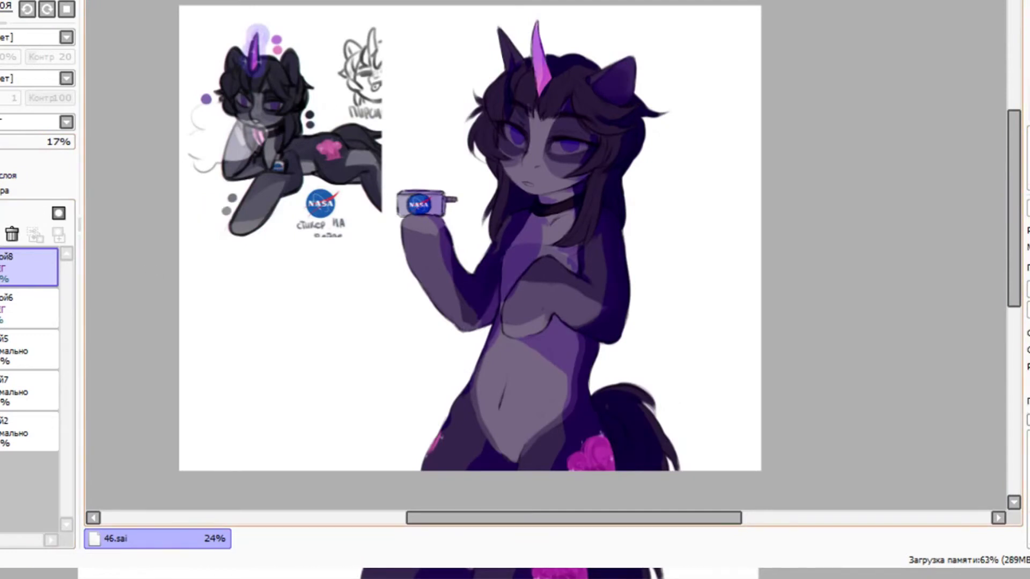
mouse_move(543, 267)
left_mouse_down()
mouse_move(497, 314)
mouse_move(473, 320)
left_mouse_up()
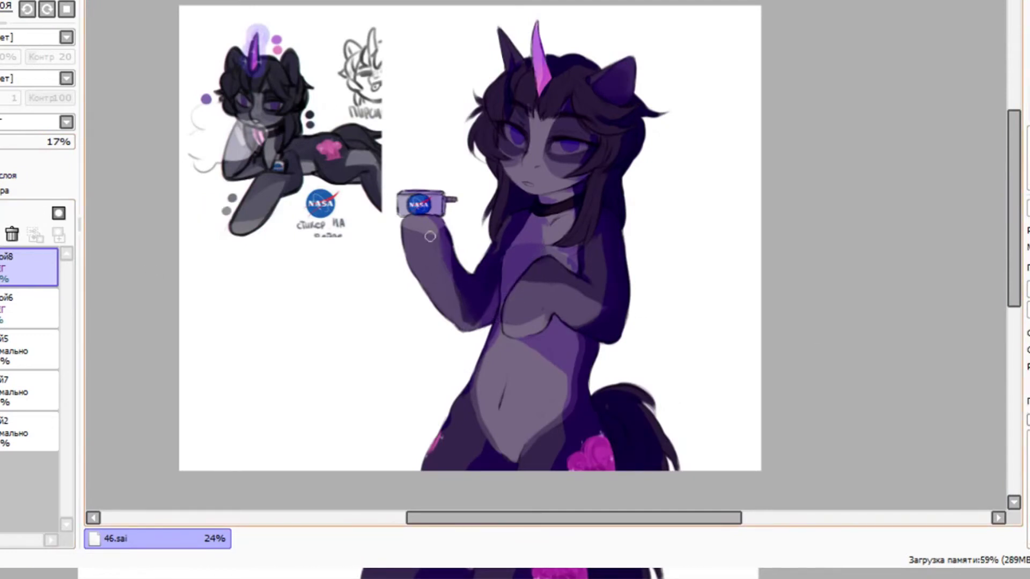
left_click_drag(435, 219, 427, 240)
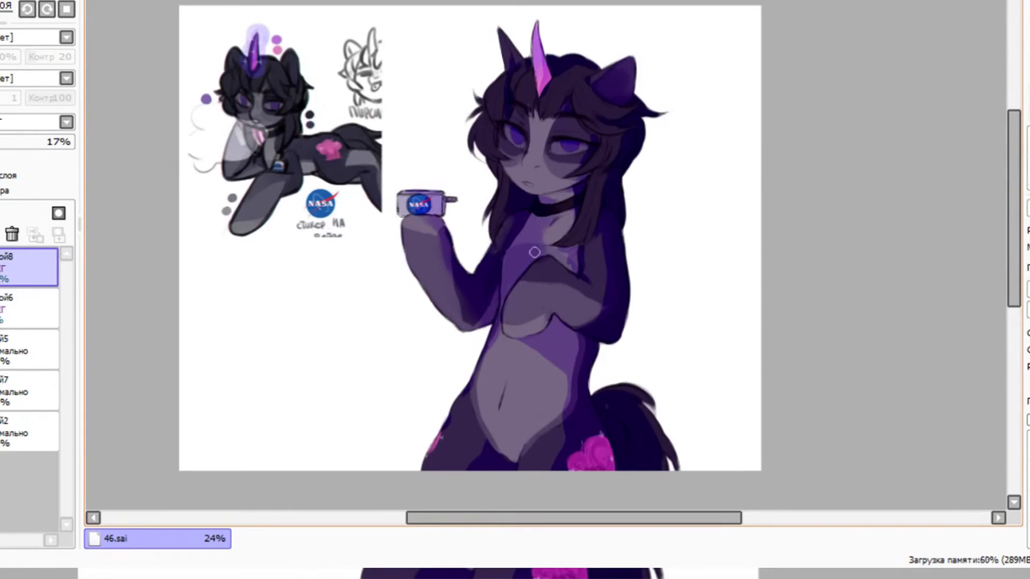
left_click_drag(600, 241, 605, 294)
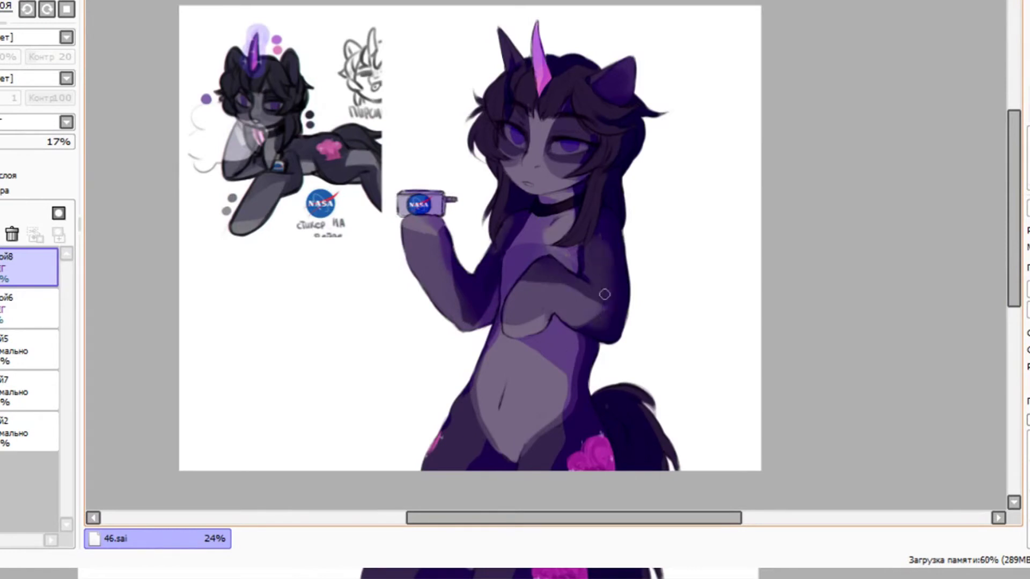
left_click_drag(612, 224, 595, 241)
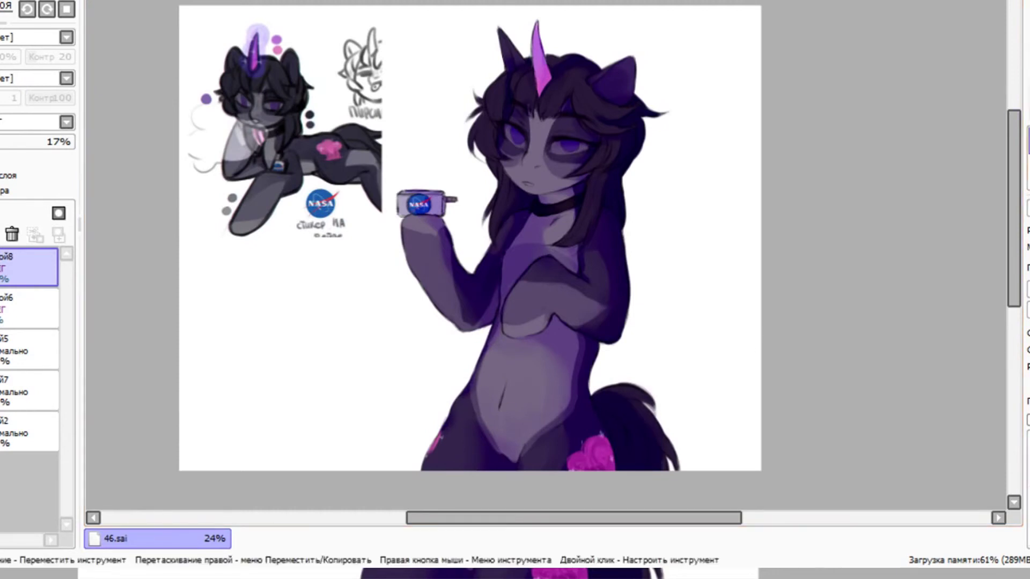
Step: Paint a light tone inside the slightly open mouth on the merged color layer and refine its shape
left_click(29, 350)
scroll(534, 184, "up", 6)
left_click_drag(481, 376, 507, 384)
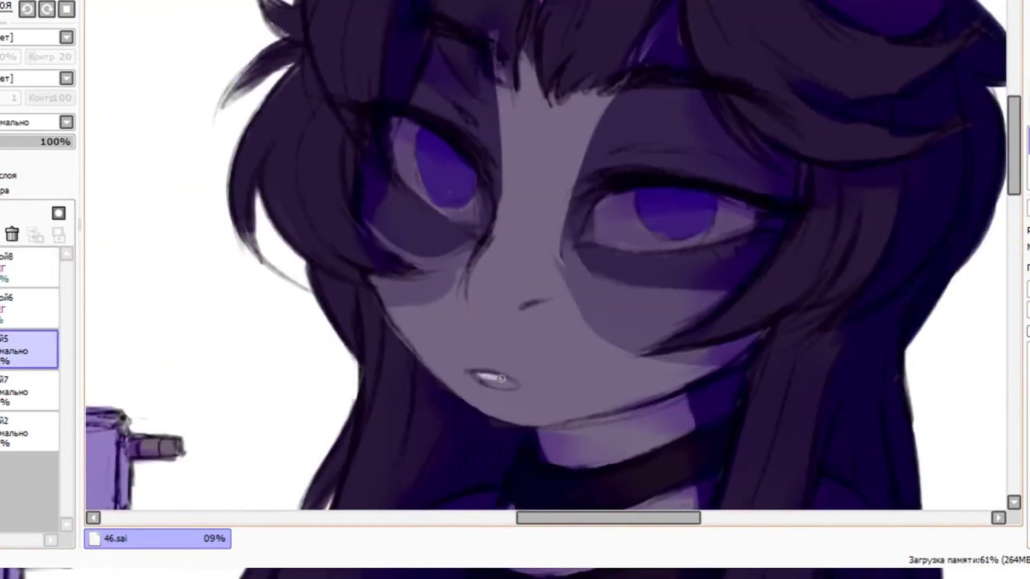
scroll(507, 384, "down", 4)
scroll(509, 260, "up", 3)
mouse_move(511, 261)
left_mouse_down()
mouse_move(520, 259)
mouse_move(508, 253)
left_mouse_up()
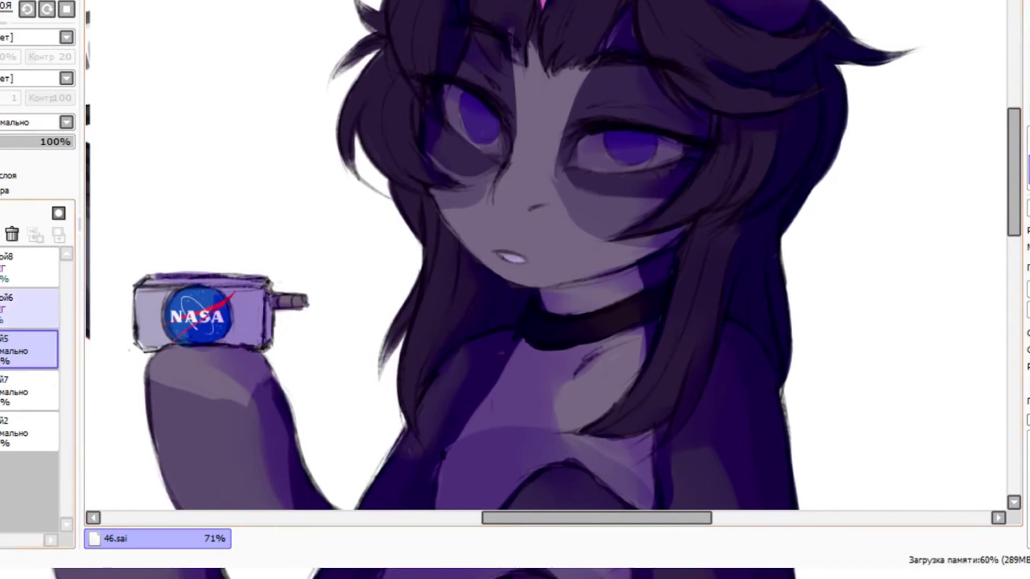
left_click(29, 267)
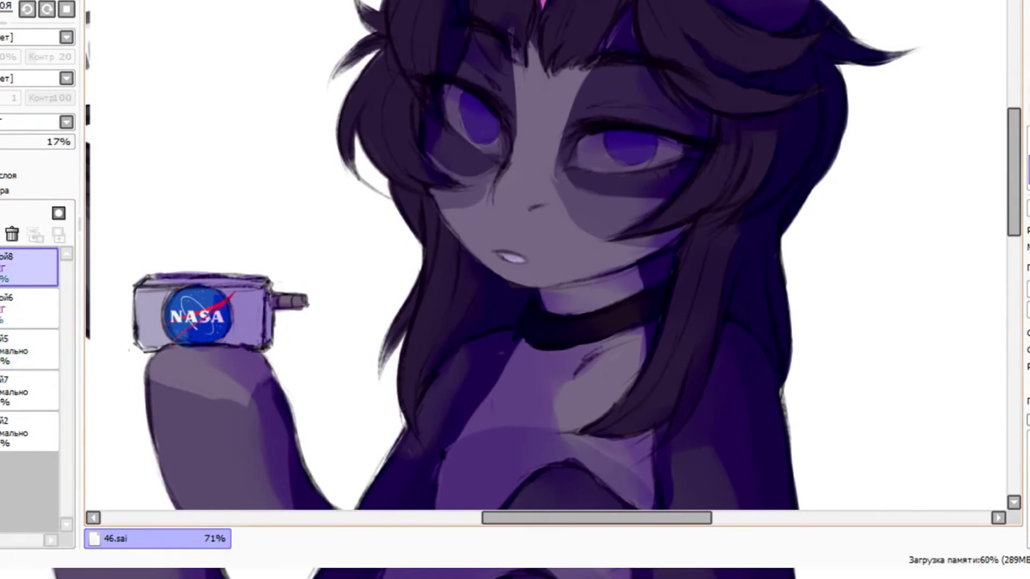
scroll(461, 349, "down", 3)
left_click_drag(467, 348, 437, 97)
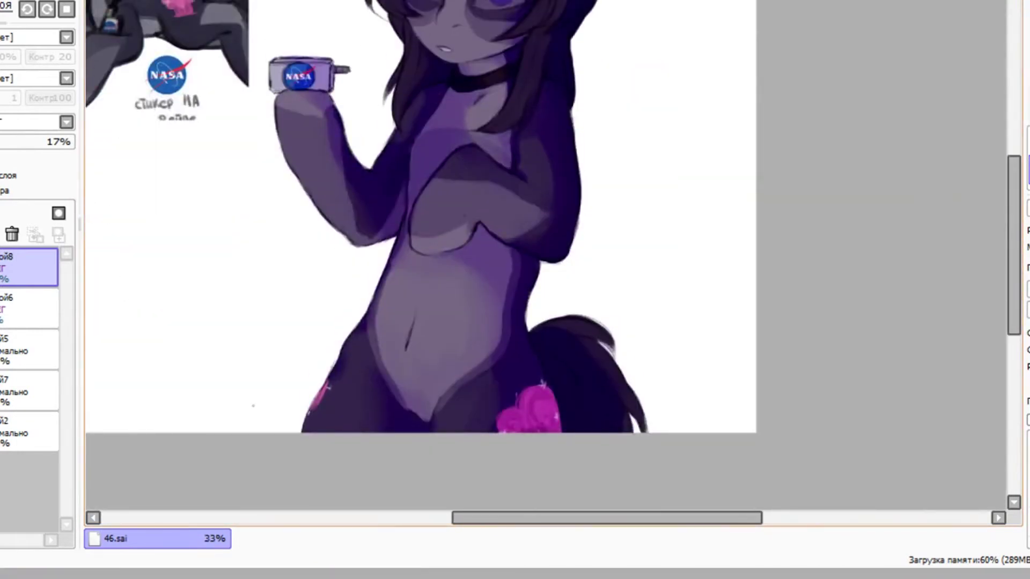
left_click(30, 349)
mouse_move(603, 337)
left_mouse_down()
mouse_move(663, 367)
mouse_move(622, 354)
mouse_move(657, 382)
left_mouse_up()
key("ctrl+z")
key("ctrl+z")
Step: Mirror the view to add a pointed outward strand to the tail and refine its upper edge, and restore the view
key("h")
mouse_move(478, 353)
left_mouse_down()
mouse_move(428, 370)
mouse_move(440, 367)
left_mouse_up()
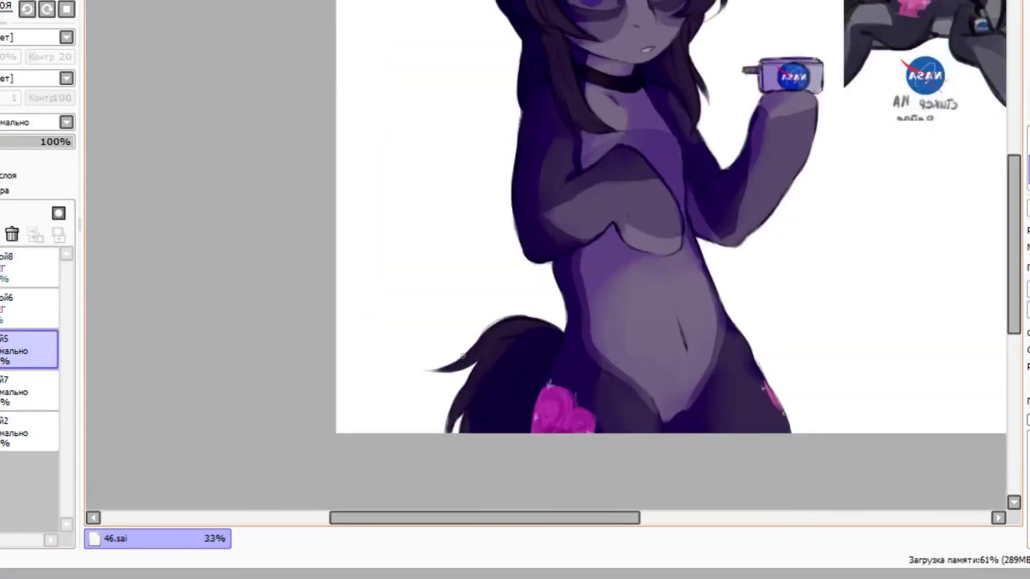
left_click_drag(515, 315, 480, 339)
left_click_drag(515, 311, 465, 354)
mouse_move(504, 318)
left_mouse_down()
mouse_move(558, 318)
mouse_move(542, 309)
mouse_move(533, 304)
mouse_move(563, 330)
left_mouse_up()
key("ctrl+z")
key("ctrl+z")
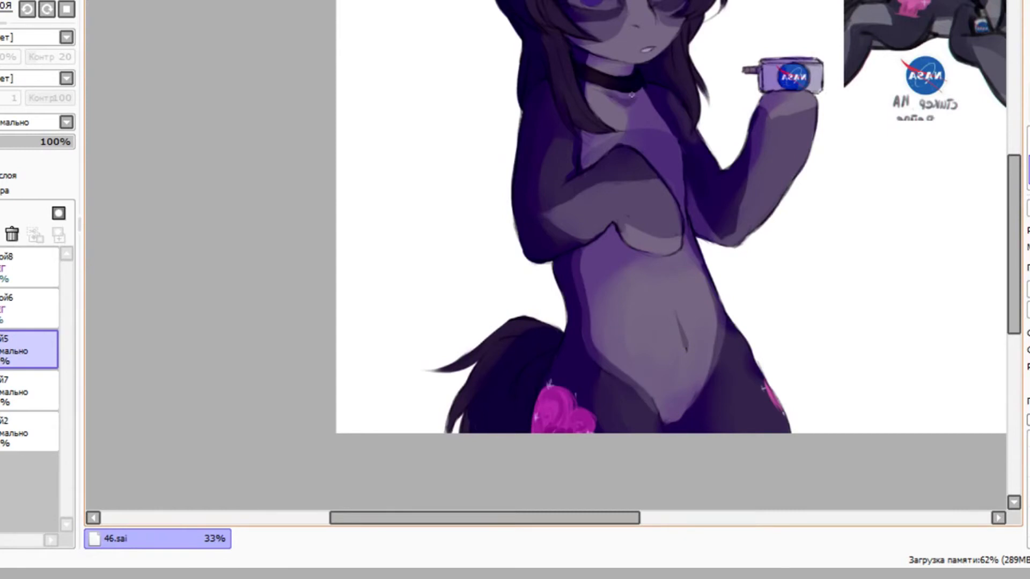
key("h")
scroll(592, 137, "down", 1)
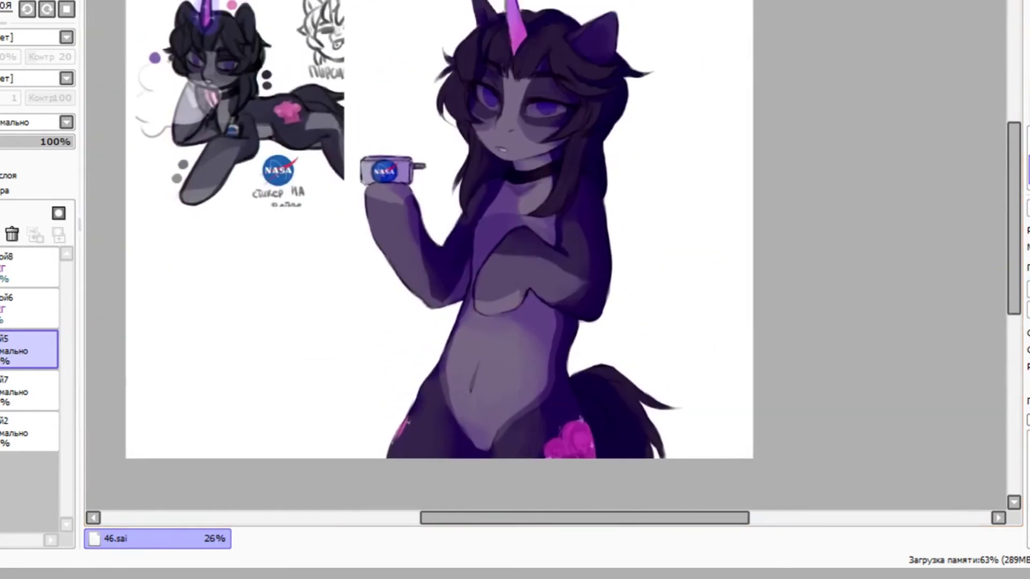
Step: Add another clipped shading layer with a changed blending mode at 33% opacity and paint a shadow on the vape's side
left_click(29, 267)
left_click(32, 122)
left_click_drag(409, 162, 410, 173)
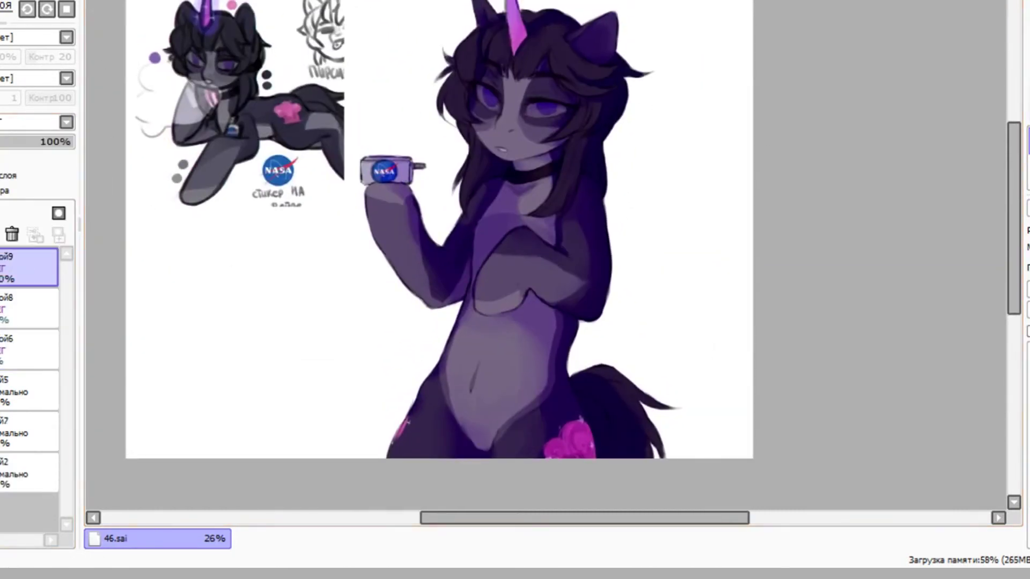
left_click_drag(70, 141, 11, 142)
left_click_drag(409, 163, 404, 178)
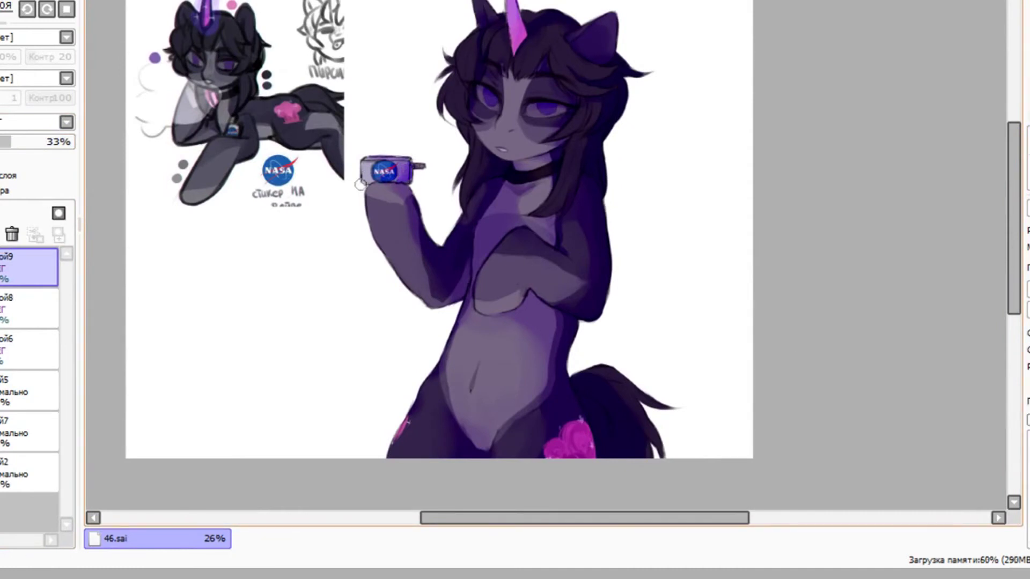
Step: Undo the last shadow strokes on the vape and merge the clipped shading layers into the character's base color layer
key("ctrl+z")
key("ctrl+z")
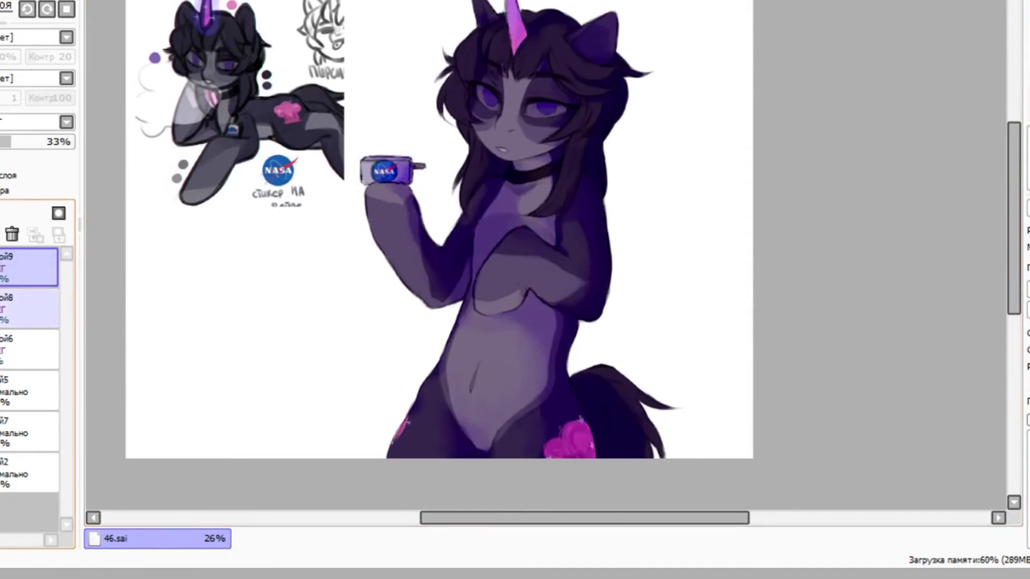
left_click(30, 350)
left_click(29, 308, "ctrl")
key("ctrl+e")
key("ctrl+z")
key("ctrl+z")
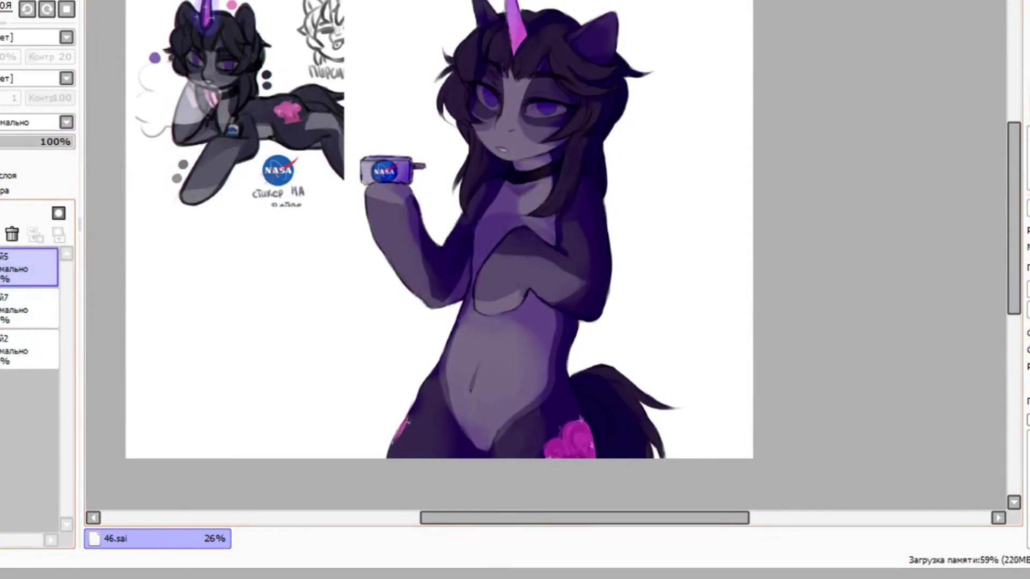
Step: Try background fills on a new bottom layer behind the character and settle on light gray
key("ctrl+y")
key("ctrl+z")
key("ctrl+y")
key("ctrl+y")
key("ctrl+y")
key("ctrl+y")
key("ctrl+y")
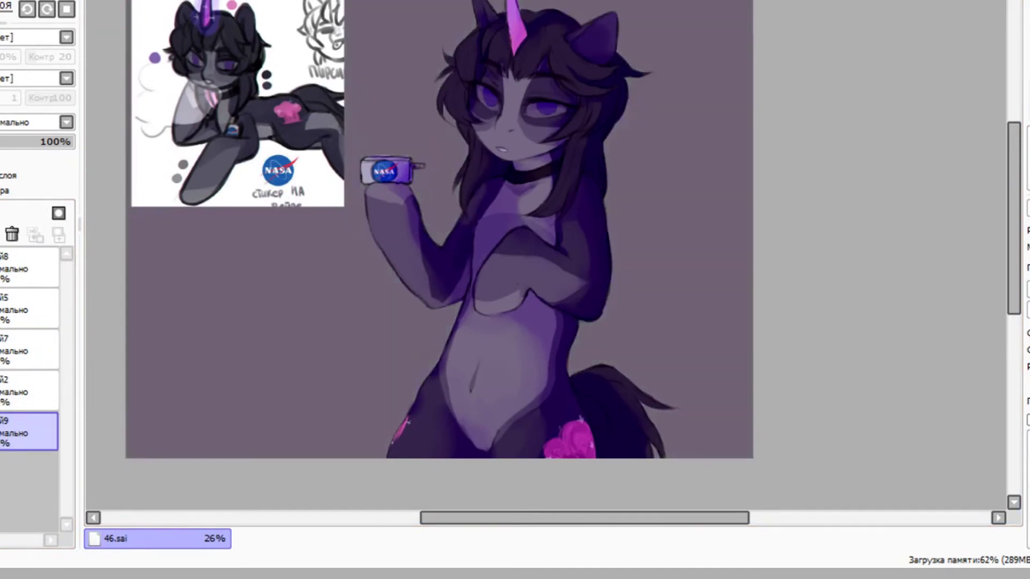
key("ctrl+y")
key("ctrl+z")
key("ctrl+y")
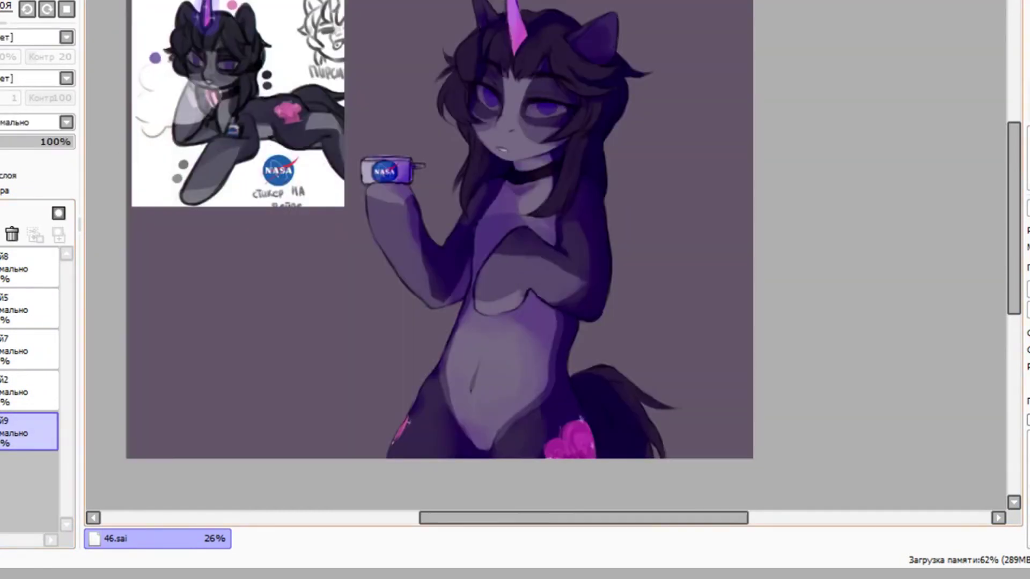
key("ctrl+z")
Step: Paint white smoke curling up from the pony's mouth on the top layer in Screen mode, with the layer opacity at 62%
left_click(27, 268)
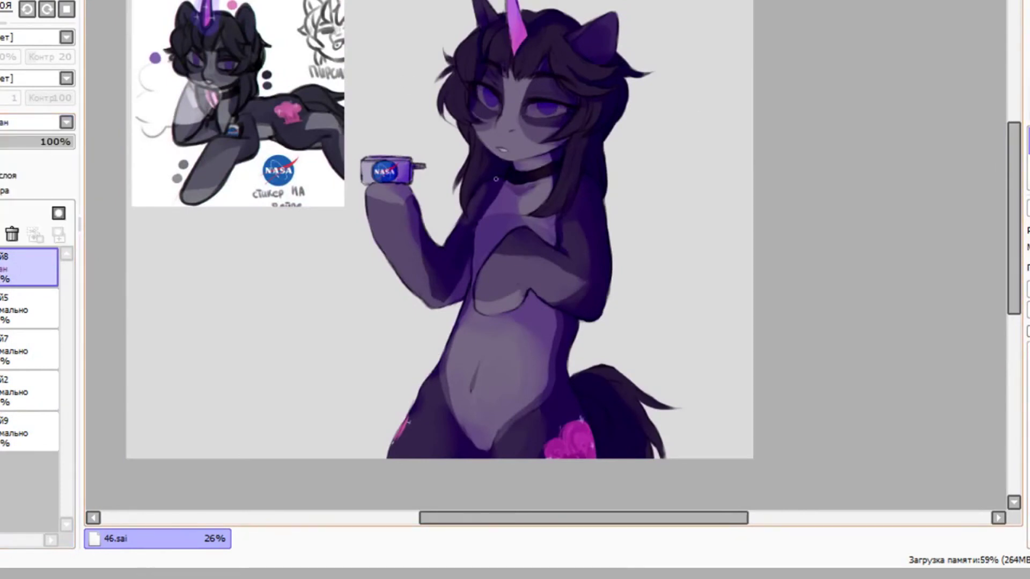
mouse_move(499, 155)
left_mouse_down()
mouse_move(464, 159)
mouse_move(435, 142)
mouse_move(448, 135)
mouse_move(445, 150)
mouse_move(434, 146)
mouse_move(413, 106)
mouse_move(400, 27)
left_mouse_up()
left_click_drag(414, 62, 424, 8)
left_click_drag(394, 110, 402, 41)
left_click_drag(402, 41, 416, 3)
left_click_drag(433, 46, 442, 3)
mouse_move(444, 6)
left_mouse_down()
mouse_move(456, 62)
mouse_move(426, 112)
left_mouse_up()
key("c")
mouse_move(489, 156)
left_mouse_down()
mouse_move(465, 167)
mouse_move(489, 162)
mouse_move(478, 161)
left_mouse_up()
left_click(36, 142)
mouse_move(470, 171)
left_mouse_down()
mouse_move(445, 151)
mouse_move(459, 166)
mouse_move(447, 127)
mouse_move(441, 158)
mouse_move(420, 144)
mouse_move(403, 117)
left_mouse_up()
mouse_move(406, 100)
left_mouse_down()
mouse_move(391, 86)
mouse_move(402, 100)
mouse_move(445, 90)
mouse_move(446, 35)
mouse_move(416, 55)
left_mouse_up()
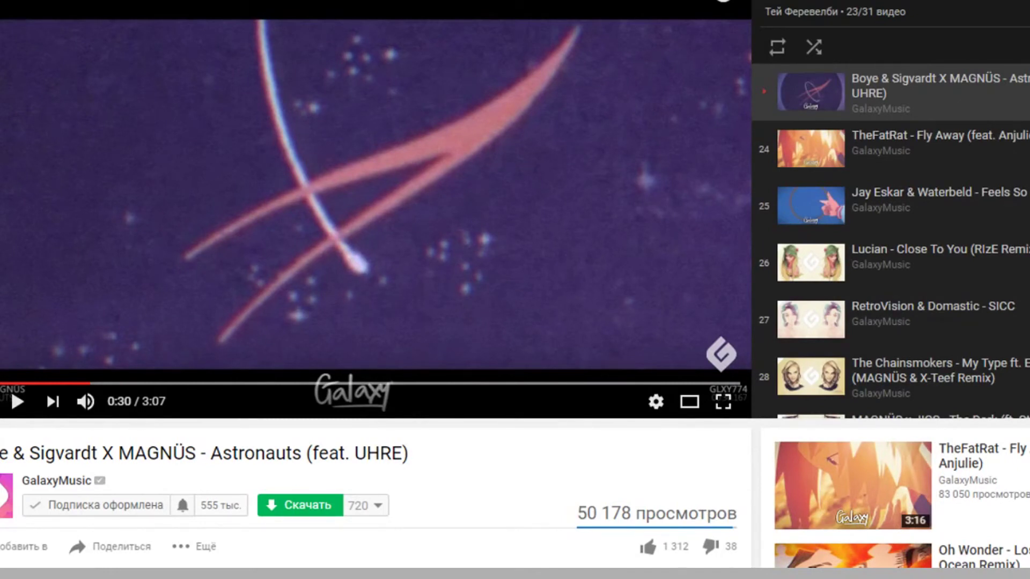
Step: Resume the music video in the browser and switch back to the drawing in PaintTool SAI
key("space")
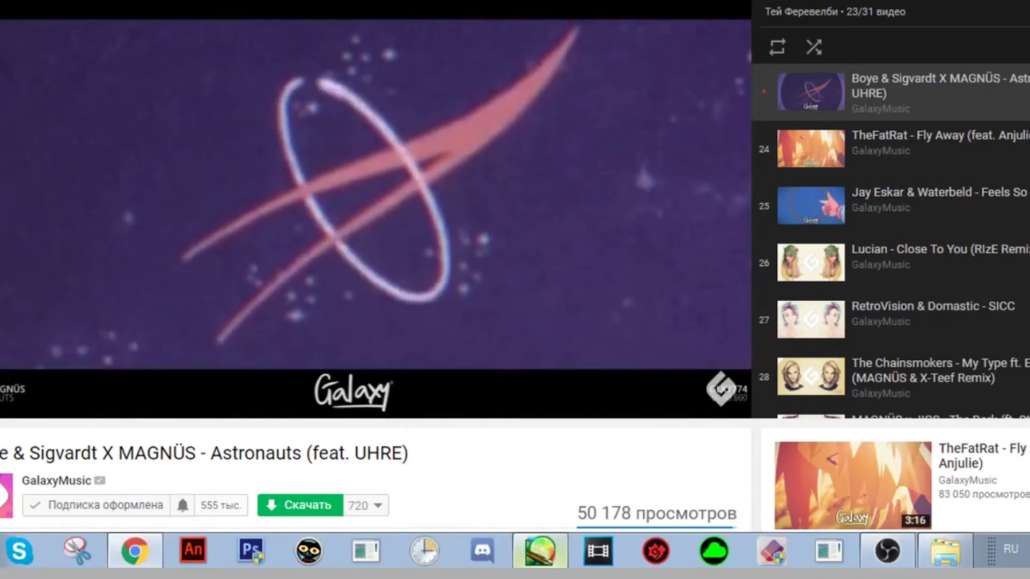
left_click(539, 551)
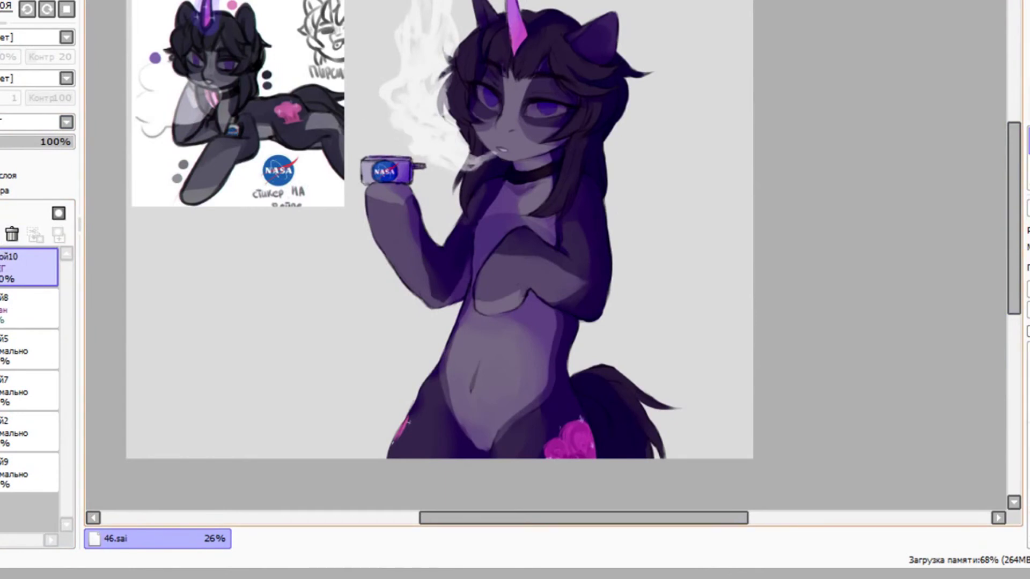
mouse_move(418, 152)
left_mouse_down()
mouse_move(439, 160)
mouse_move(425, 121)
mouse_move(417, 128)
left_mouse_up()
left_click(1028, 160)
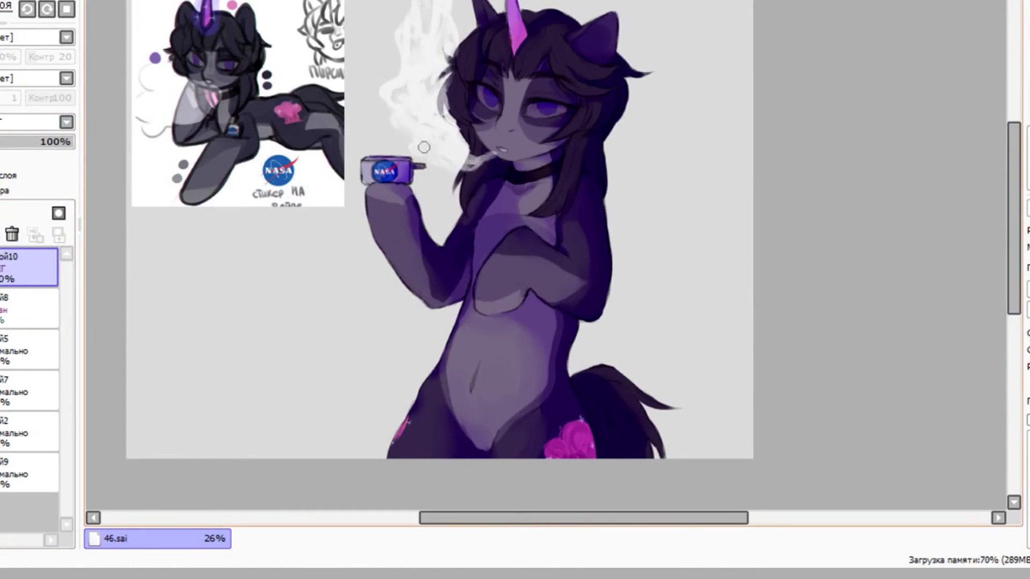
left_click(12, 235)
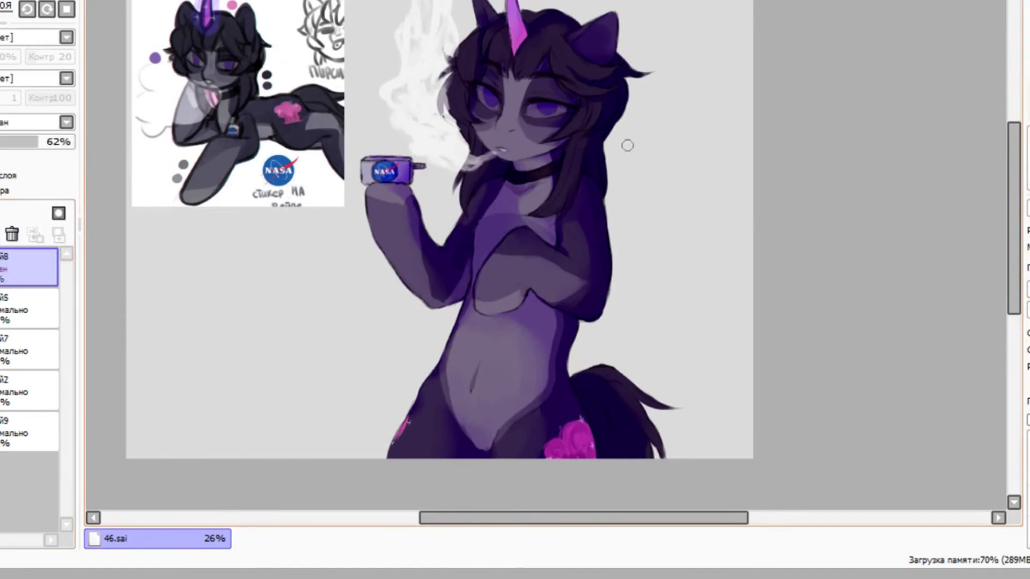
Step: Paint a soft veil of smoke over the hair beside the face on the smoke layer
left_click(1028, 170)
left_click_drag(456, 45, 447, 117)
left_click_drag(456, 77, 462, 132)
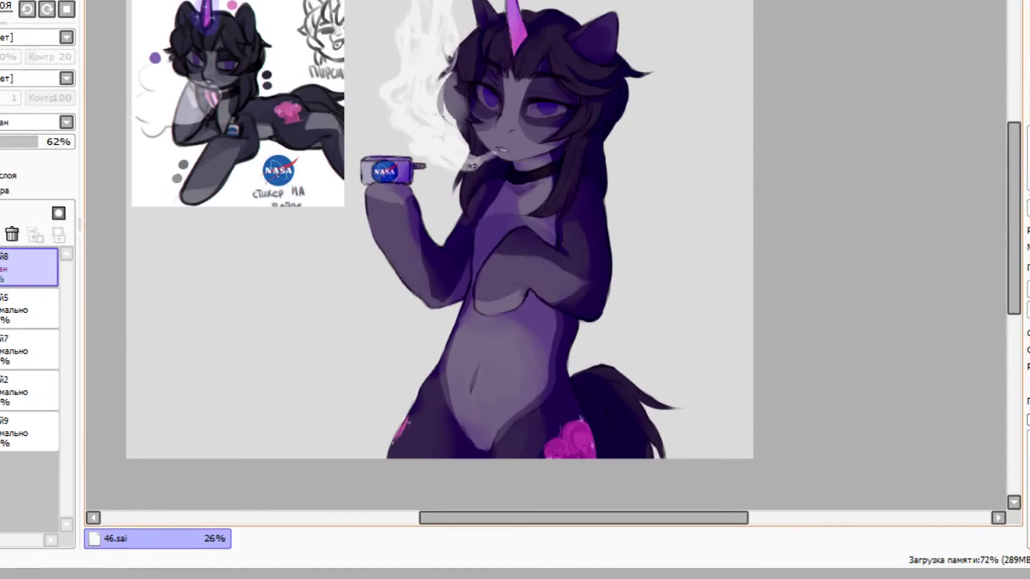
Step: Copy the upper part of the smoke onto its own layer and fill it black with its transparency locked
left_click(0, 235)
left_click(2, 176)
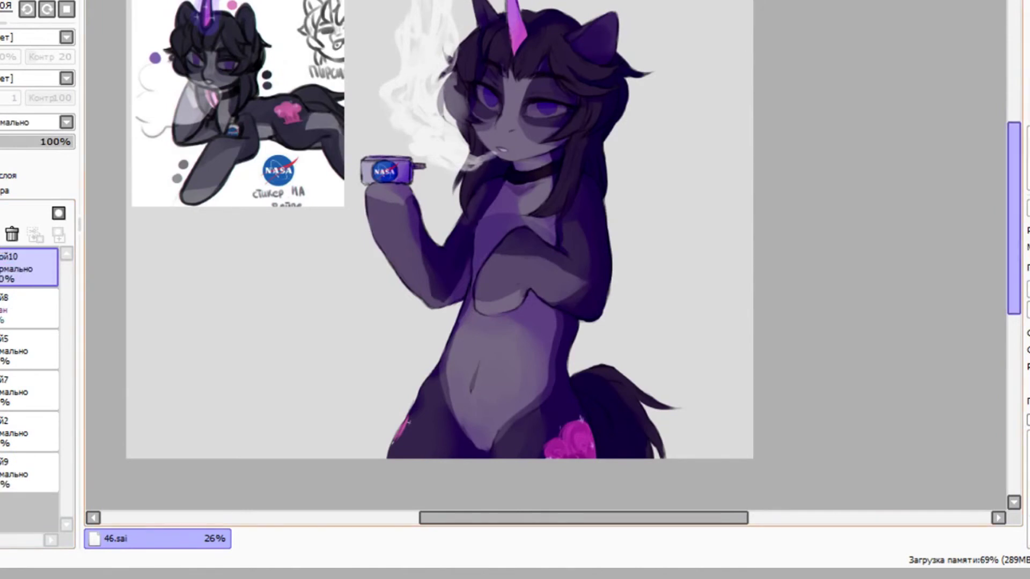
left_click(1029, 140)
left_click(1029, 98)
left_click_drag(494, 1, 341, 92)
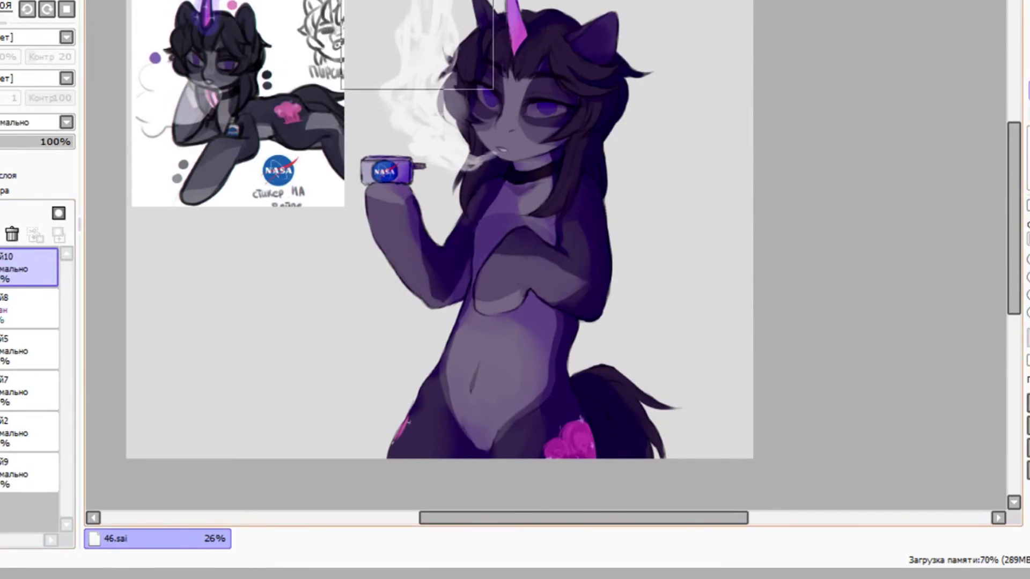
left_click(4, 309)
key("ctrl+c")
key("ctrl+v")
left_click(4, 268)
left_click(12, 234)
key("ctrl+d")
left_click(3, 176)
key("ctrl+f")
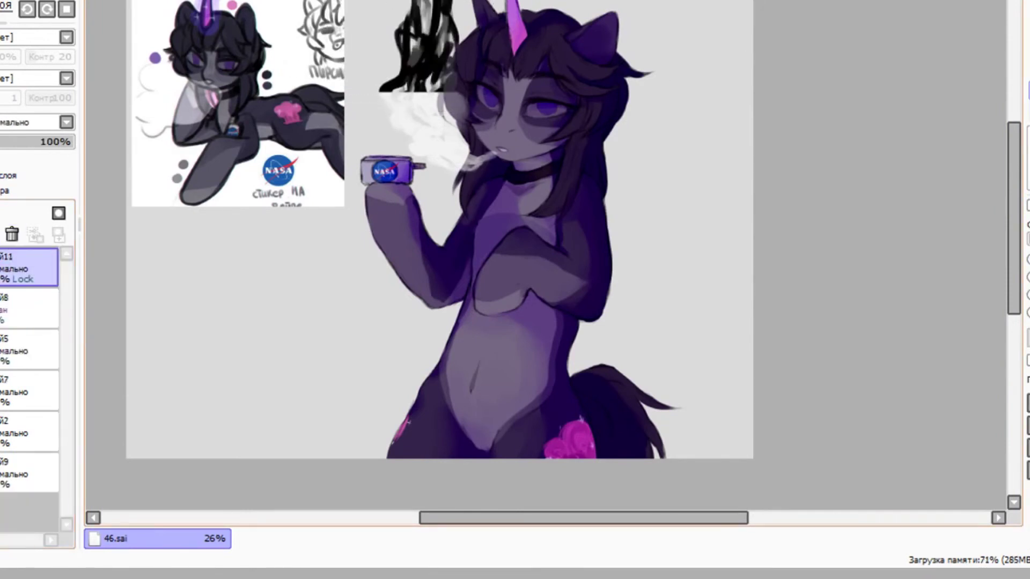
Step: Soften the lower edge of the black smoke into the white smoke and reshape its strands
left_click(1028, 141)
mouse_move(449, 92)
left_mouse_down()
mouse_move(397, 120)
mouse_move(481, 102)
mouse_move(495, 81)
left_mouse_up()
key("ctrl+z")
left_click(2, 161)
key("ctrl+z")
mouse_move(461, 133)
left_mouse_down()
mouse_move(418, 127)
mouse_move(387, 89)
mouse_move(414, 76)
mouse_move(413, 45)
left_mouse_up()
left_click(1028, 169)
key("ctrl+z")
left_click_drag(412, 55, 410, 72)
mouse_move(424, 35)
left_mouse_down()
mouse_move(431, 19)
mouse_move(456, 60)
mouse_move(453, 32)
mouse_move(451, 40)
left_mouse_up()
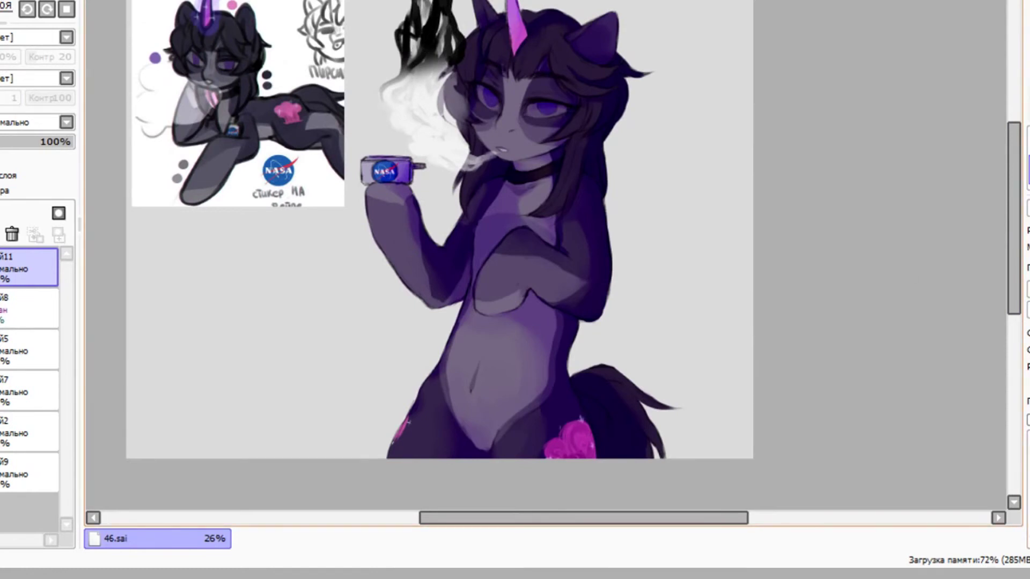
Step: Tint the black smoke strands with dark blue-purple
mouse_move(412, 7)
left_mouse_down()
mouse_move(399, 30)
mouse_move(450, 29)
mouse_move(415, 40)
mouse_move(412, 24)
left_mouse_up()
left_click(0, 259)
left_click(0, 259)
left_click(1, 161)
left_click(2, 161)
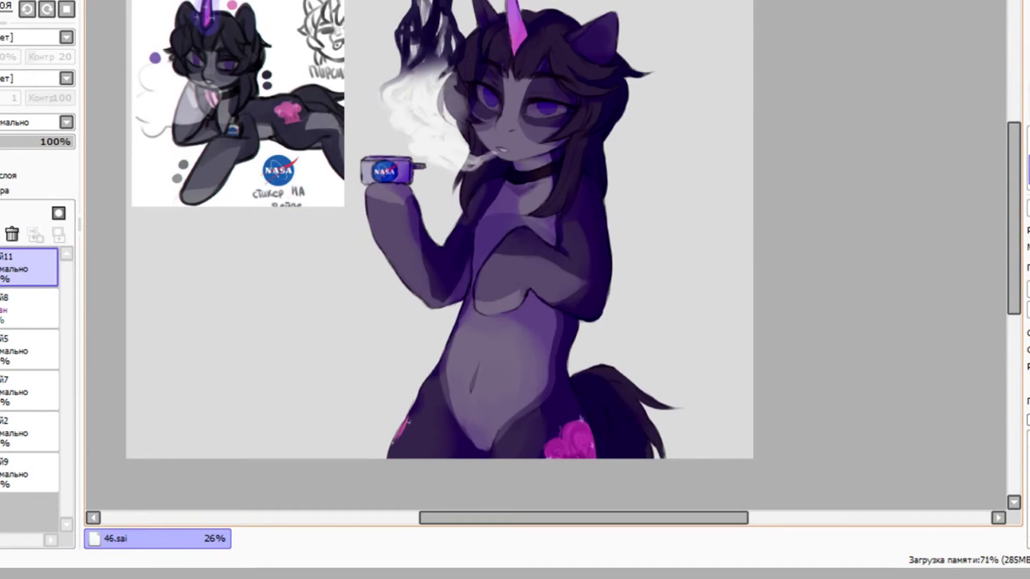
Step: Paint dark dripping strands hanging from the canvas's upper edge behind the pony's ear, opposite the smoke
mouse_move(585, 1)
left_mouse_down()
mouse_move(581, 24)
mouse_move(584, 2)
mouse_move(598, 20)
left_mouse_up()
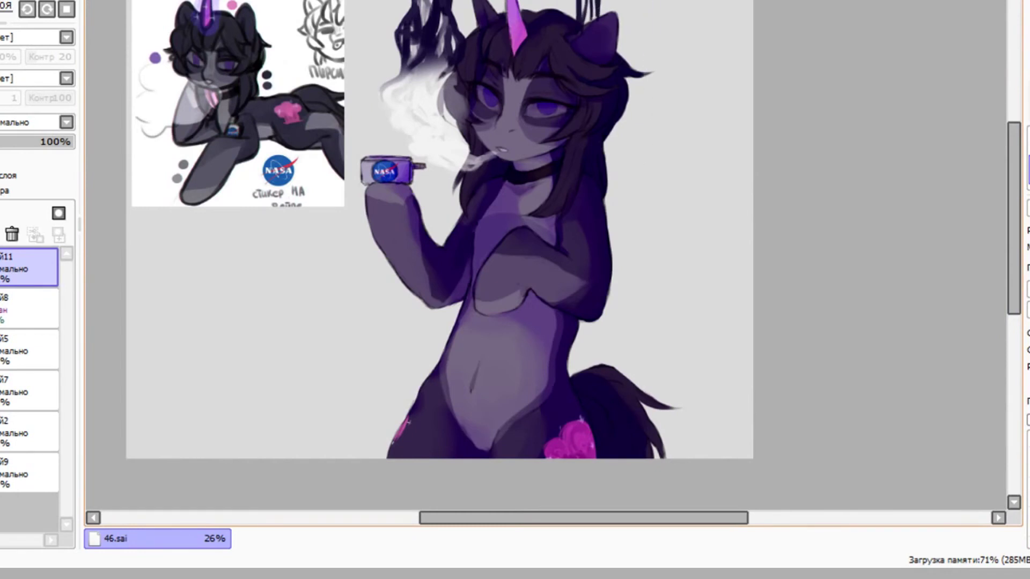
key("ctrl+z")
mouse_move(654, 1)
left_mouse_down()
mouse_move(655, 134)
mouse_move(635, 103)
mouse_move(633, 2)
mouse_move(633, 32)
left_mouse_up()
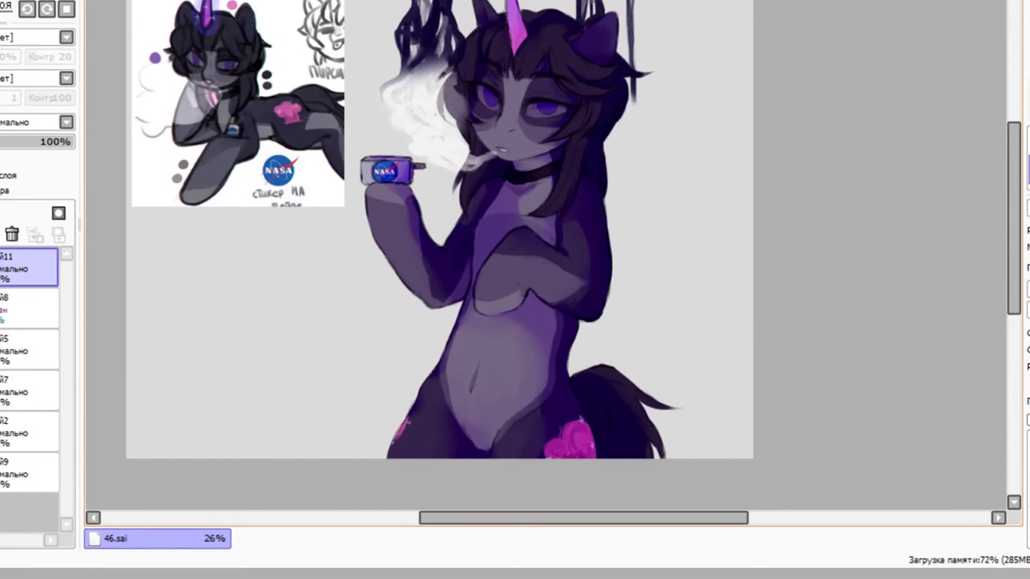
mouse_move(575, 1)
left_mouse_down()
mouse_move(568, 14)
mouse_move(573, 6)
mouse_move(626, 25)
mouse_move(642, 55)
left_mouse_up()
left_click_drag(646, 1, 642, 90)
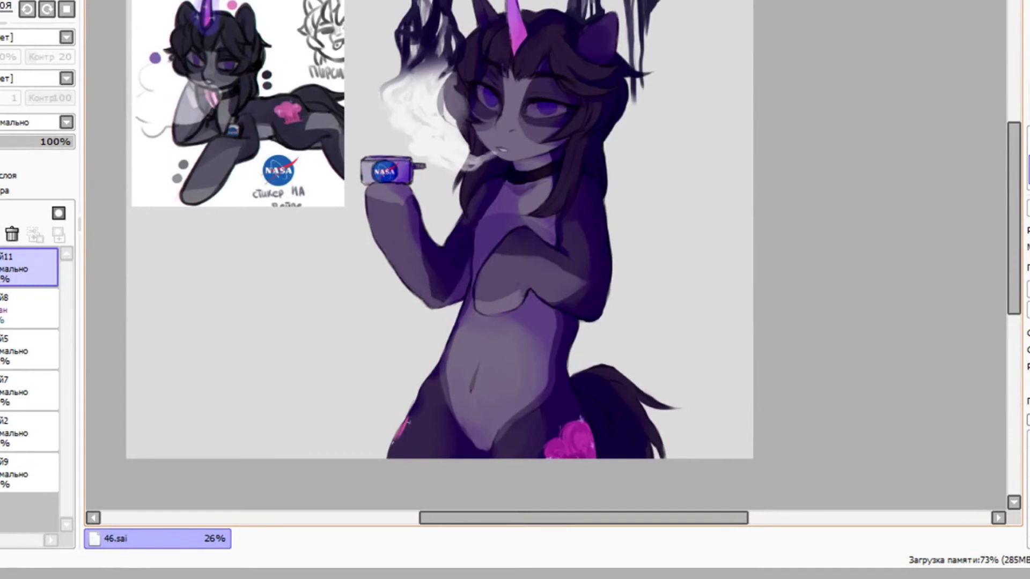
Step: Extend the drips beside the mane into long thin vertical lines running down to the tail and thicken their upper ends
left_click_drag(644, 25, 639, 127)
key("ctrl+z")
left_click_drag(638, 85, 641, 418)
key("ctrl+z")
left_click_drag(635, 98, 635, 384)
left_click_drag(633, 97, 634, 163)
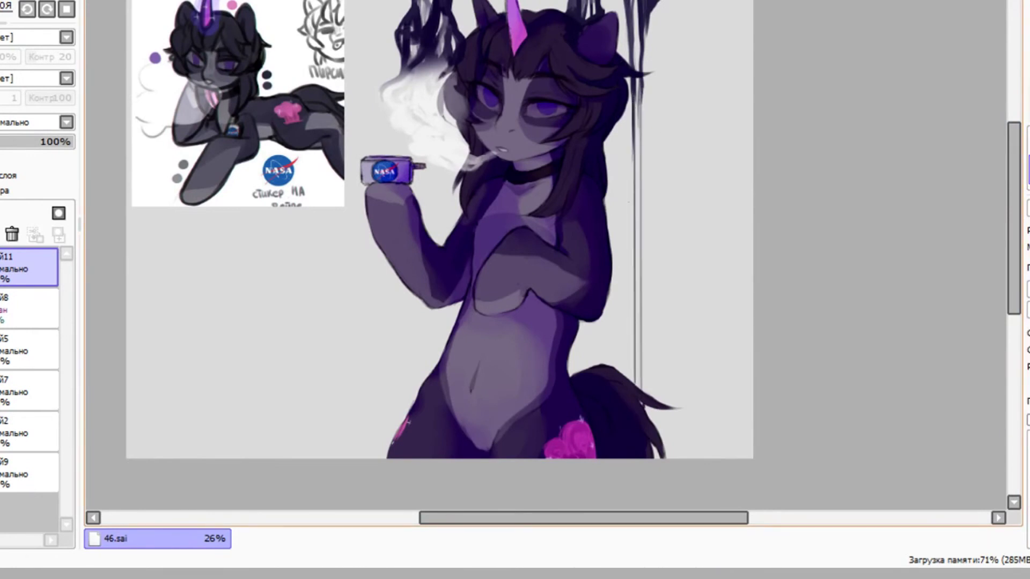
left_click_drag(634, 95, 637, 155)
left_click_drag(638, 96, 640, 163)
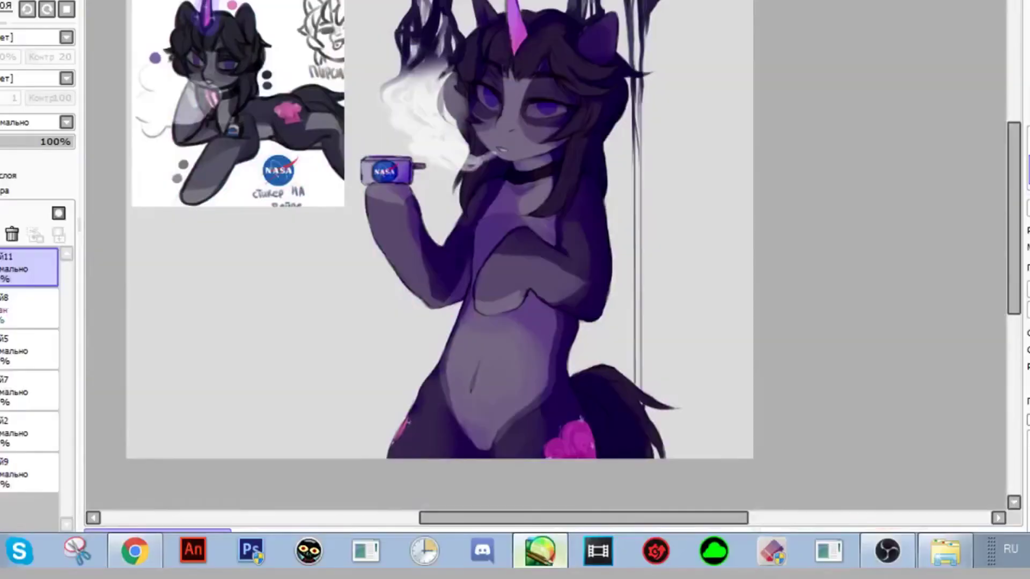
Step: Undo the last drip touch-ups, paint a thicker long drip on the outer side and break up the inner one
key("ctrl+z")
key("ctrl+z")
left_click_drag(648, 32, 648, 419)
mouse_move(648, 53)
left_mouse_down()
mouse_move(648, 419)
mouse_move(648, 396)
left_mouse_up()
left_click_drag(634, 208, 635, 384)
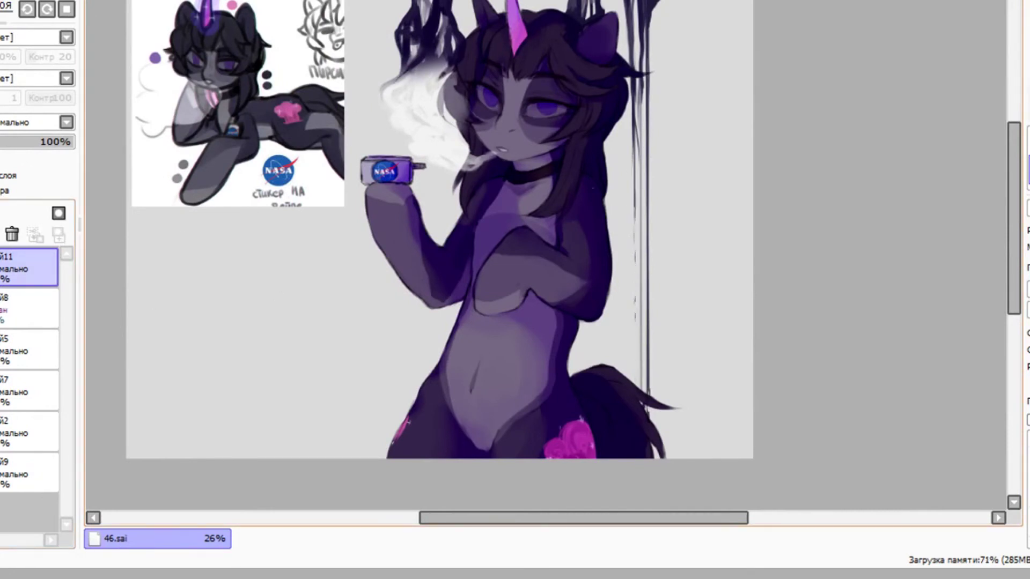
Step: Add a new layer and dot white star specks over the dark smoke and drips around the head
left_click(1, 213)
key("n")
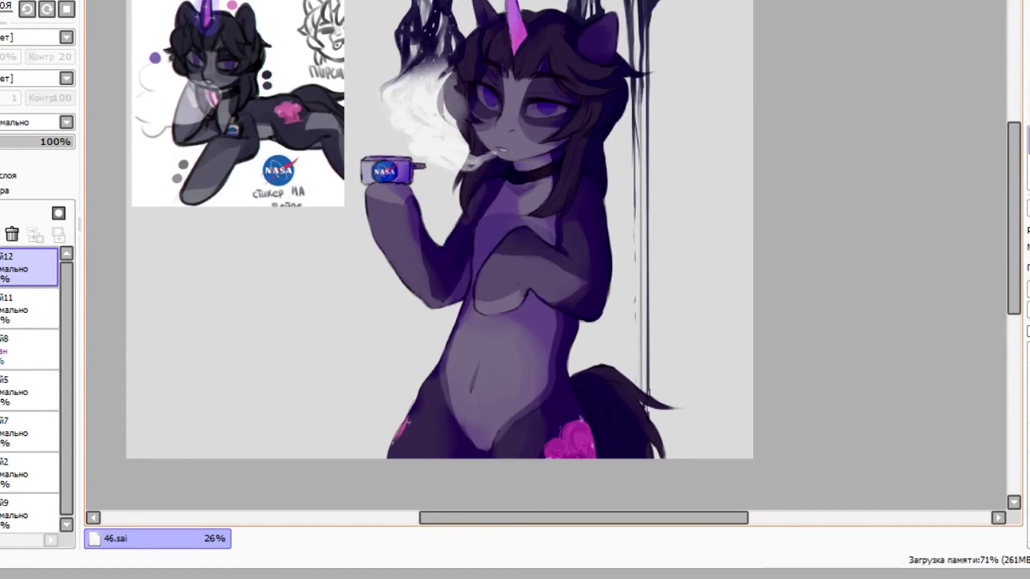
scroll(546, 253, "up", 2)
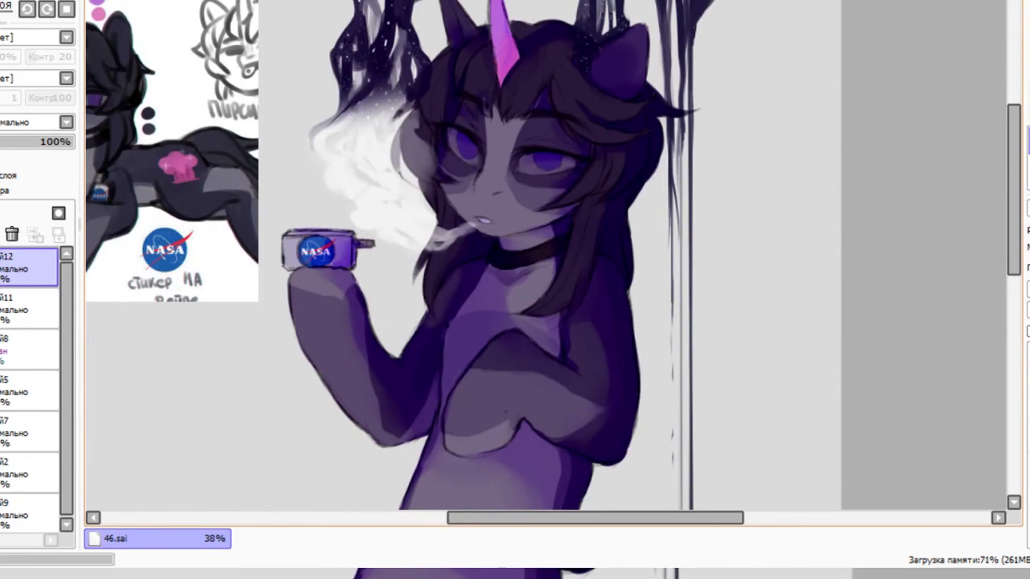
left_click(30, 310)
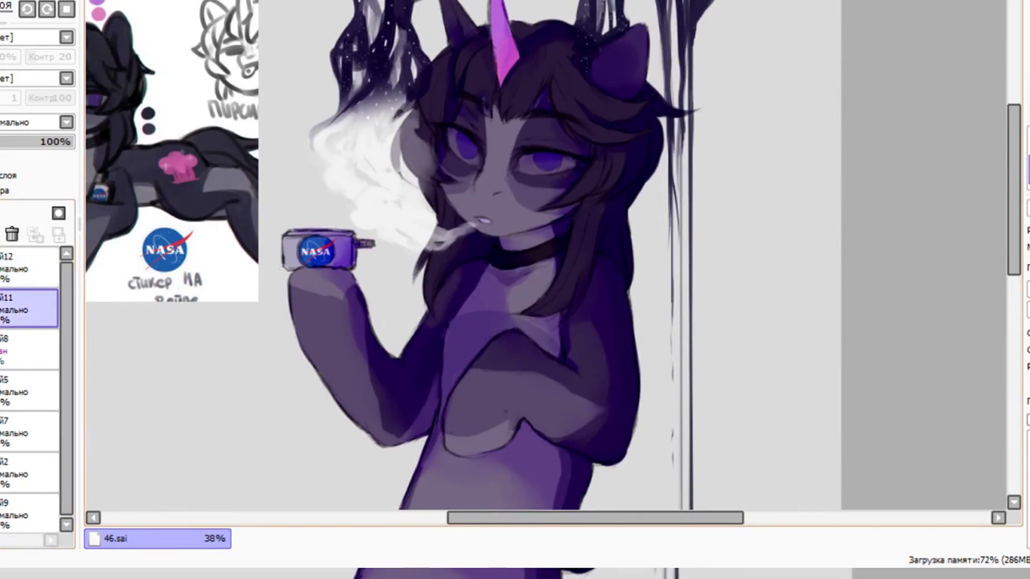
left_click(29, 268)
left_click(29, 309)
left_click(1029, 141)
left_click(30, 268)
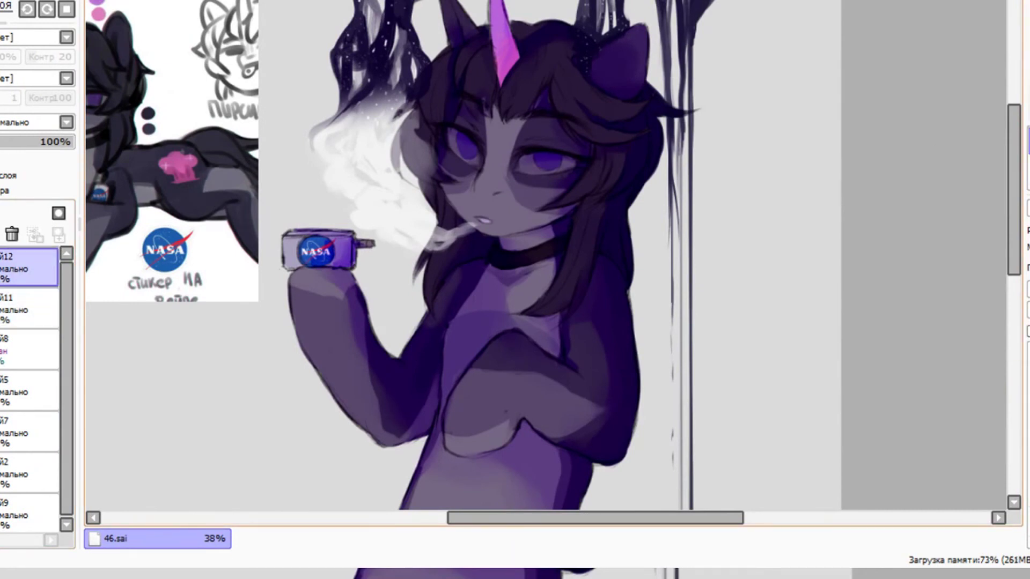
Step: Scatter more white star specks down the long vertical drips beside the character
scroll(537, 204, "down", 3)
scroll(820, 221, "up", 2)
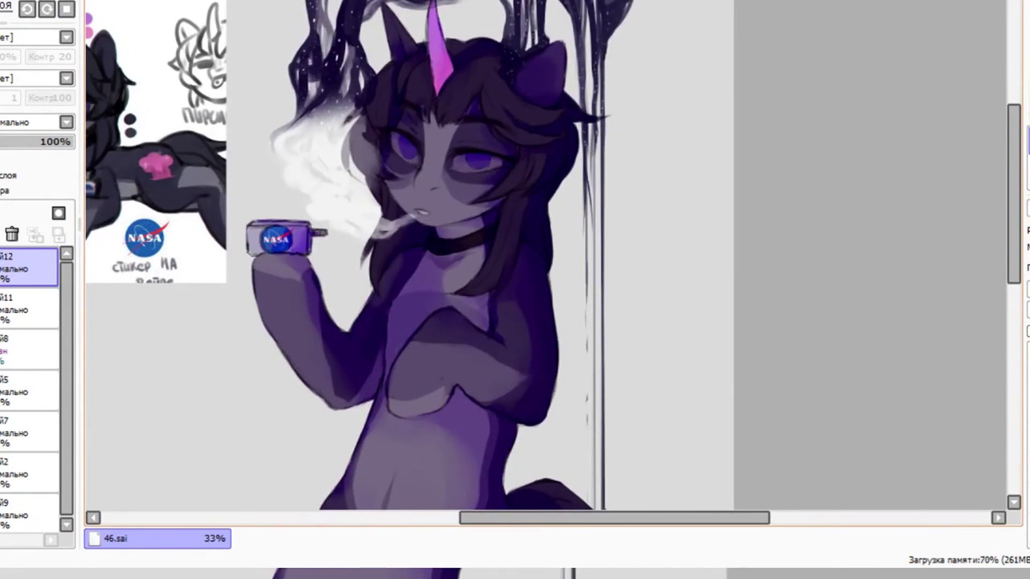
scroll(409, 256, "down", 3)
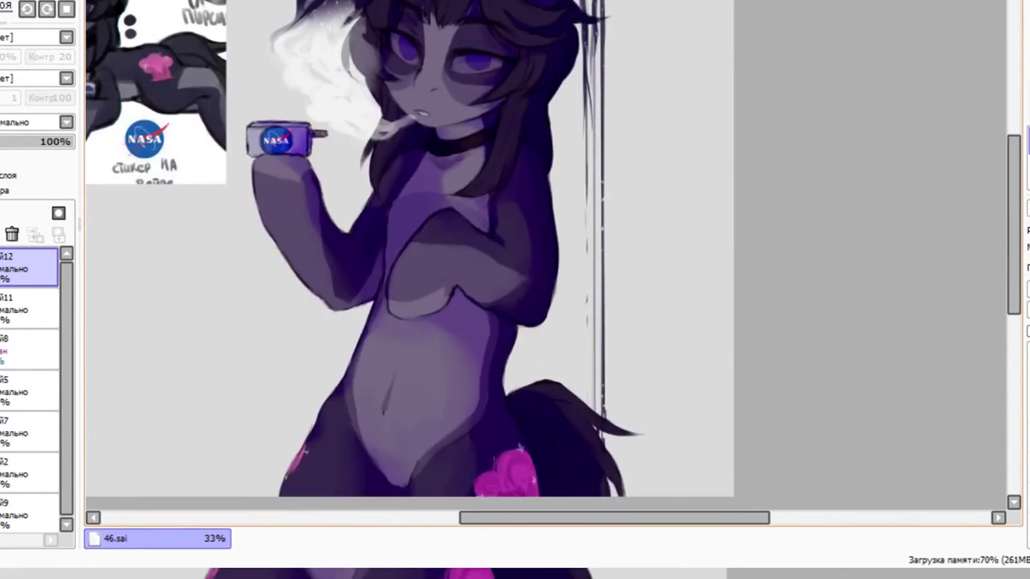
scroll(409, 256, "up", 2)
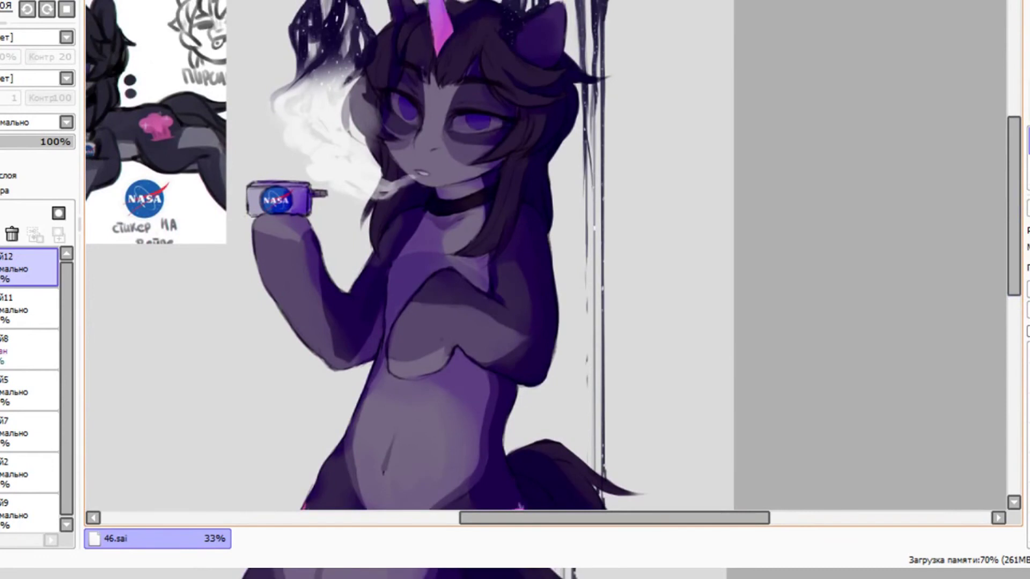
scroll(409, 256, "up", 2)
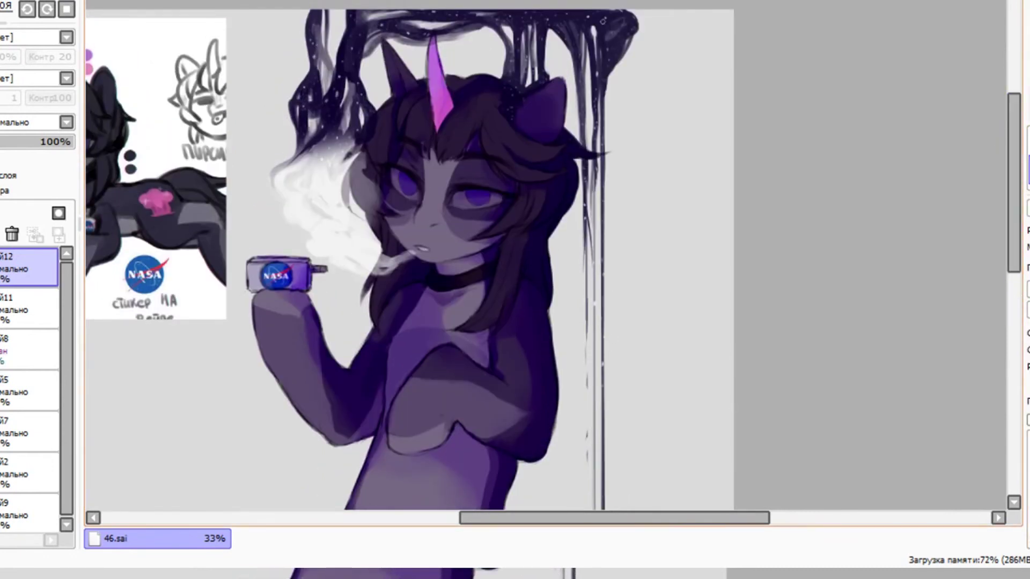
scroll(409, 256, "down", 3)
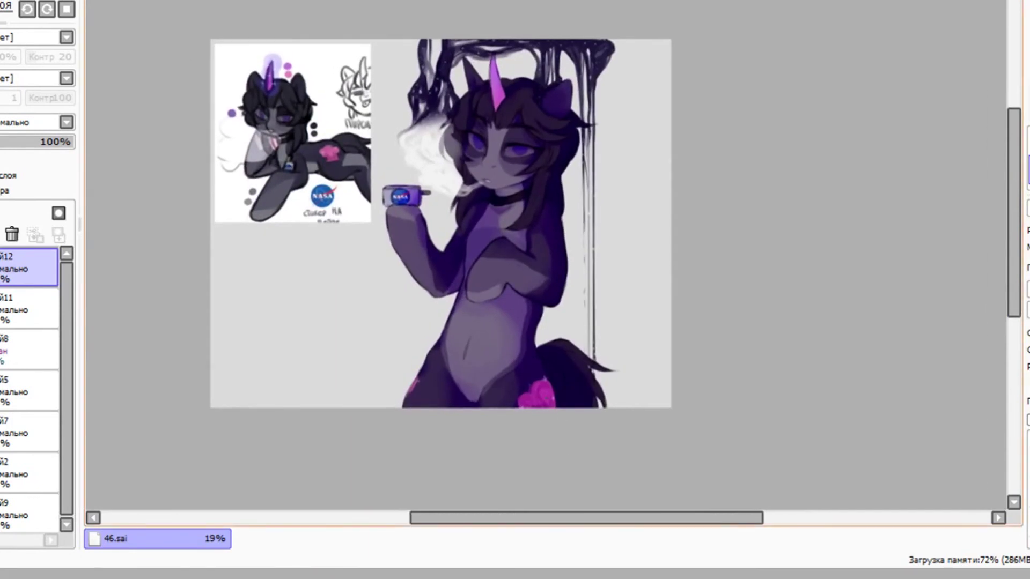
scroll(546, 256, "up", 2)
Step: Paint subtle pupils into the violet irises of both eyes on the character layer
left_click(27, 391)
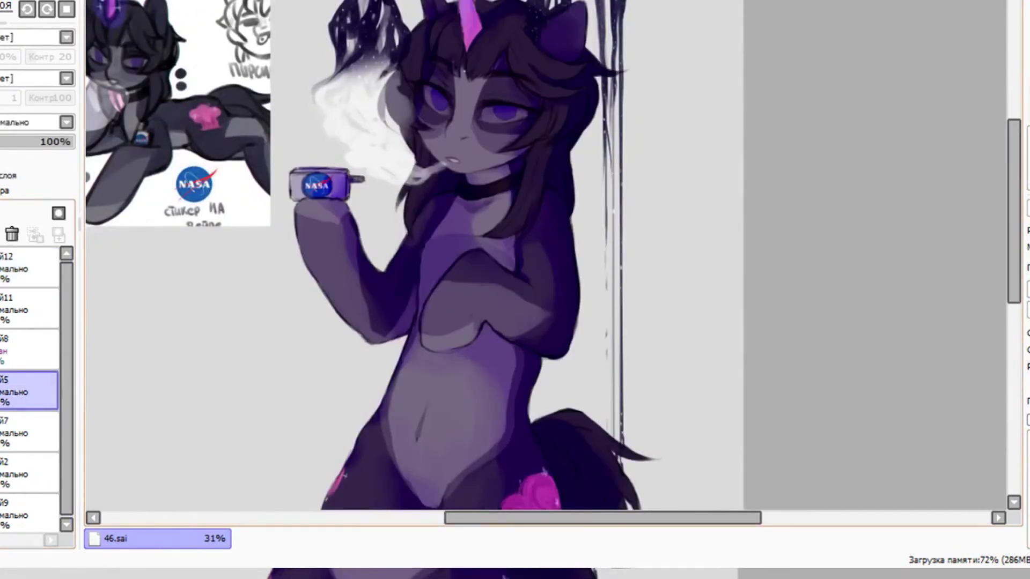
scroll(501, 207, "up", 4)
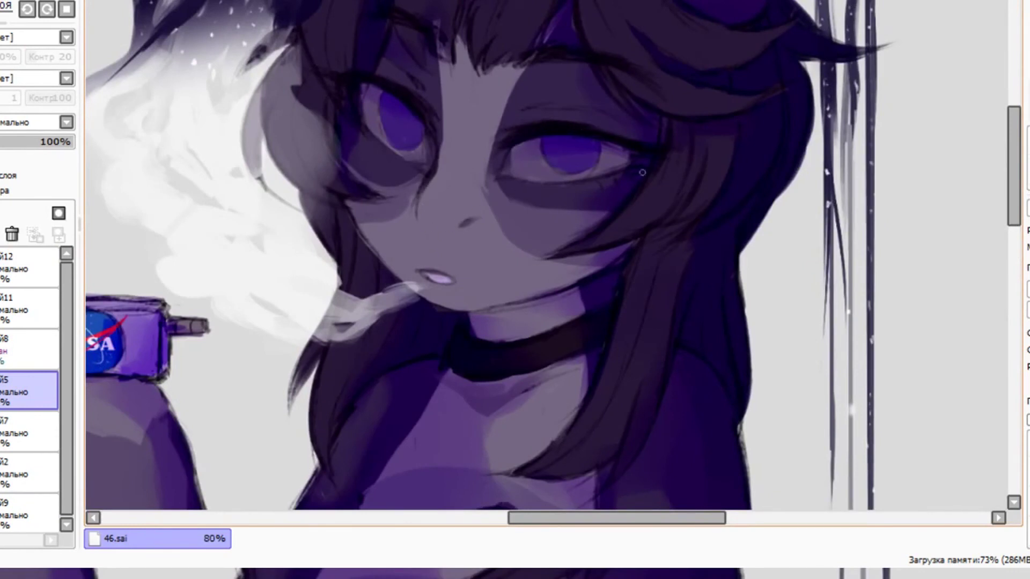
scroll(574, 166, "down", 4)
scroll(547, 215, "up", 1)
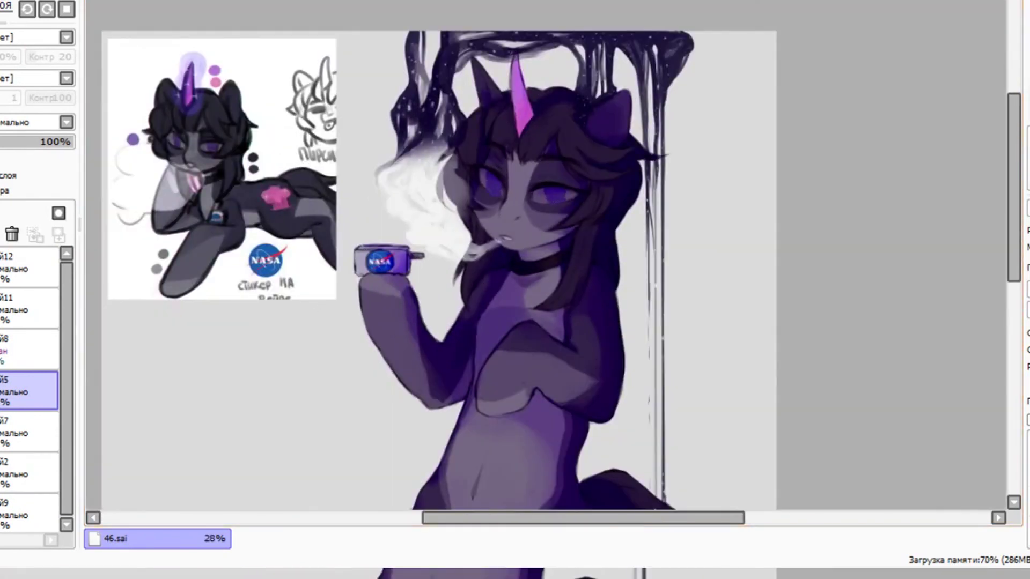
scroll(539, 214, "up", 4)
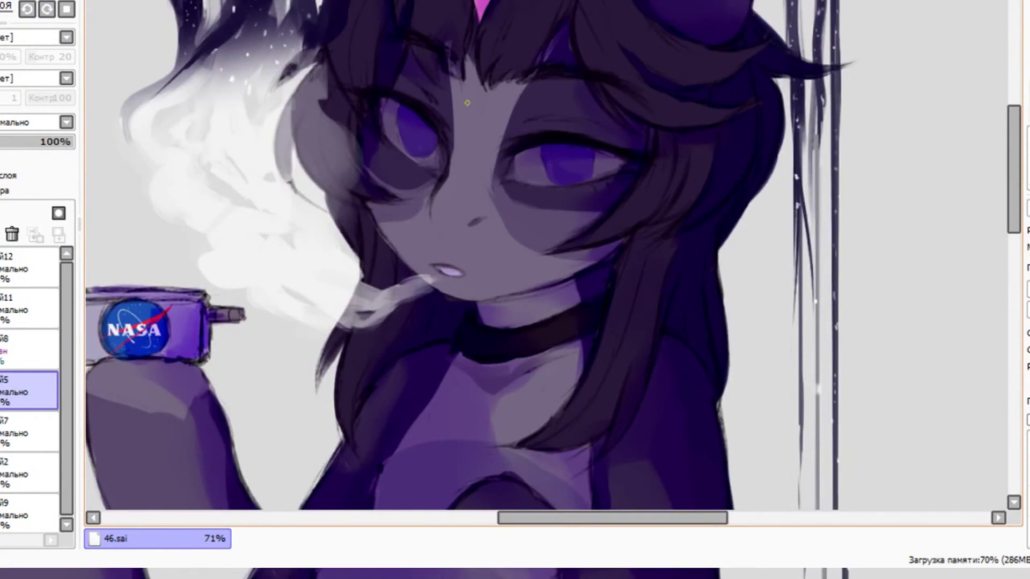
scroll(561, 182, "up", 1)
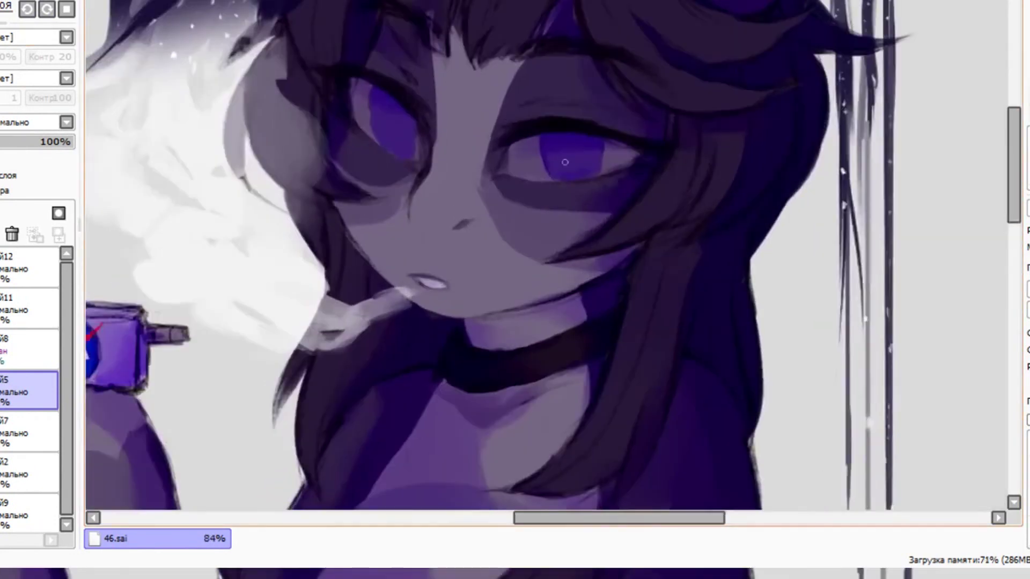
mouse_move(388, 153)
left_mouse_down()
mouse_move(403, 165)
mouse_move(406, 117)
mouse_move(399, 133)
left_mouse_up()
scroll(560, 146, "down", 3)
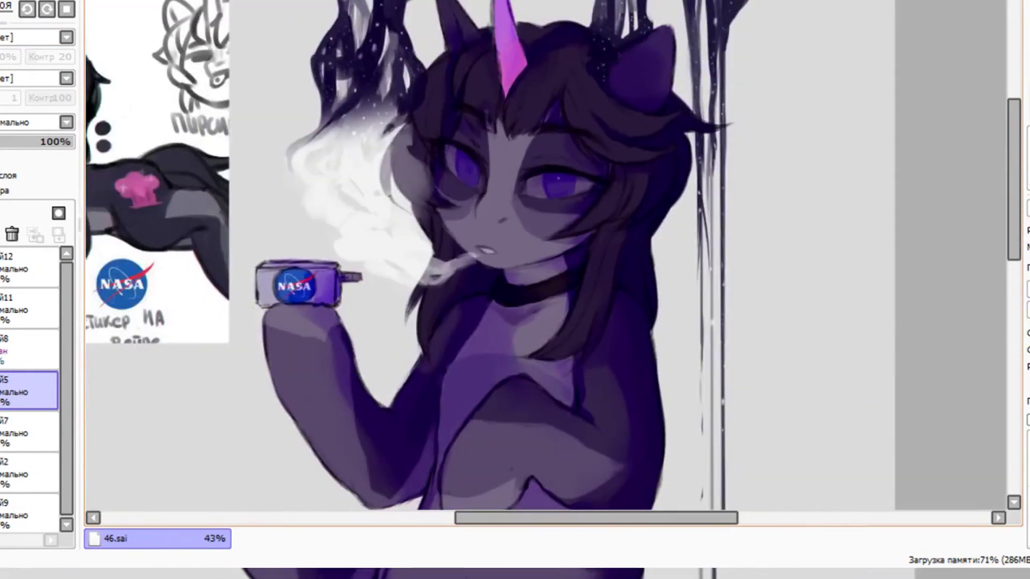
mouse_move(424, 134)
left_mouse_down()
mouse_move(438, 138)
mouse_move(449, 103)
left_mouse_up()
key("ctrl+z")
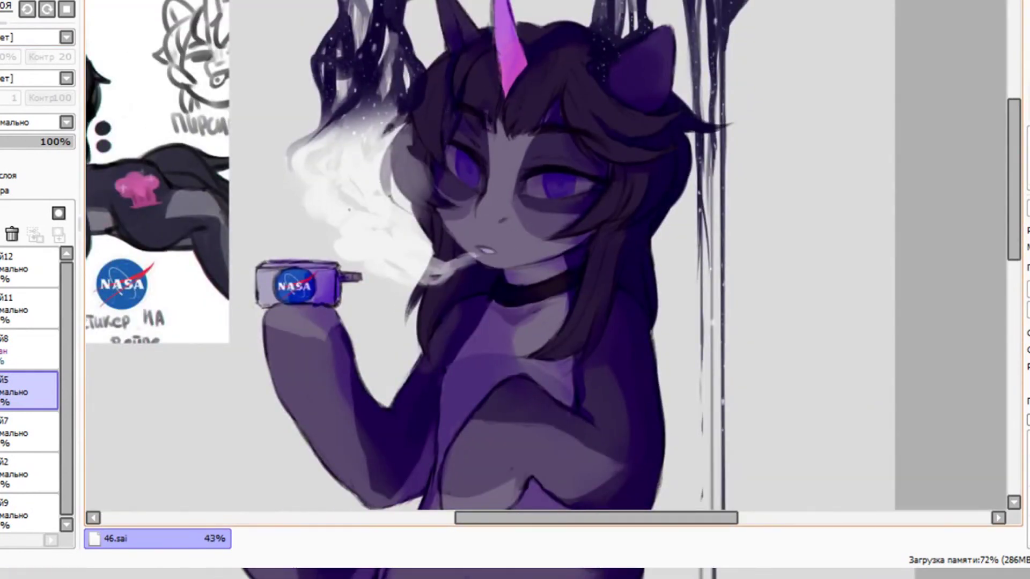
left_click(27, 349)
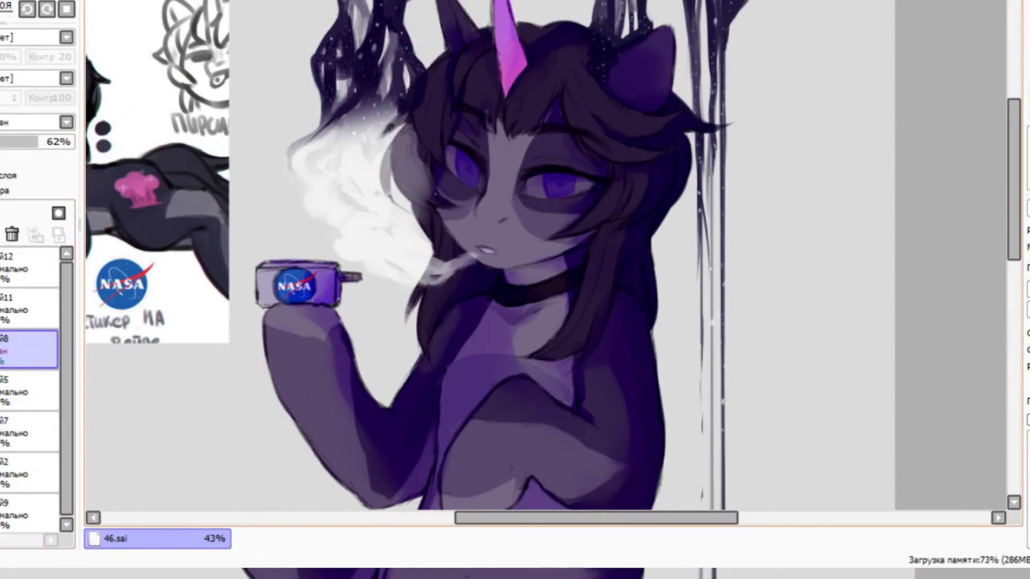
key("ctrl+z")
key("ctrl+z")
Step: Draw thin loose hair strands along the smoke-side edge of the mane and below its long front lock
left_click(27, 391)
left_click_drag(398, 123, 378, 149)
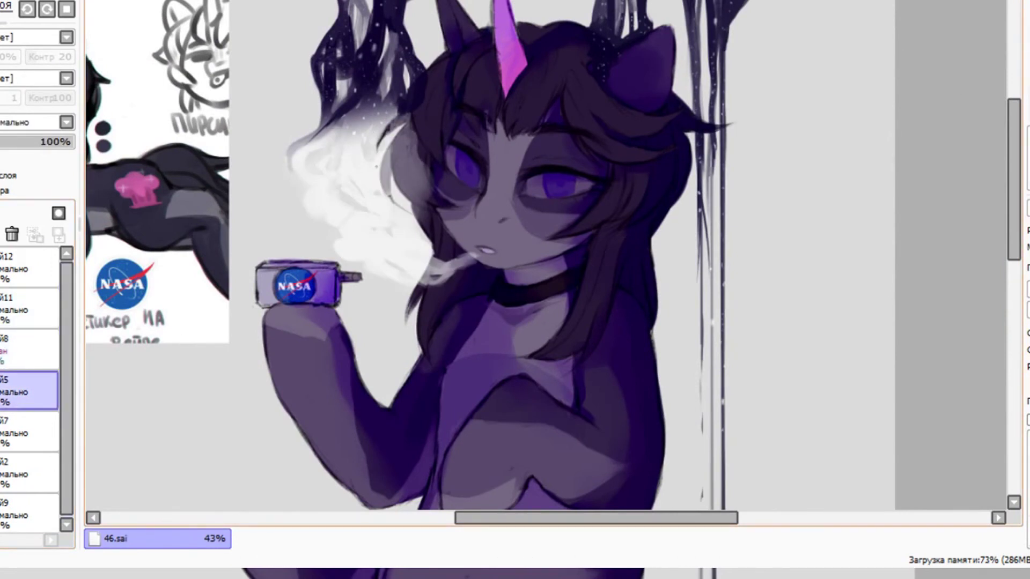
left_click_drag(391, 193, 406, 211)
left_click_drag(413, 302, 405, 334)
Step: Refine the cheek line and the hair lock beside the far eye, and add small lower lashes beneath both eyes
scroll(543, 217, "up", 4)
left_click_drag(343, 234, 366, 271)
mouse_move(351, 192)
left_mouse_down()
mouse_move(381, 200)
mouse_move(328, 194)
left_mouse_up()
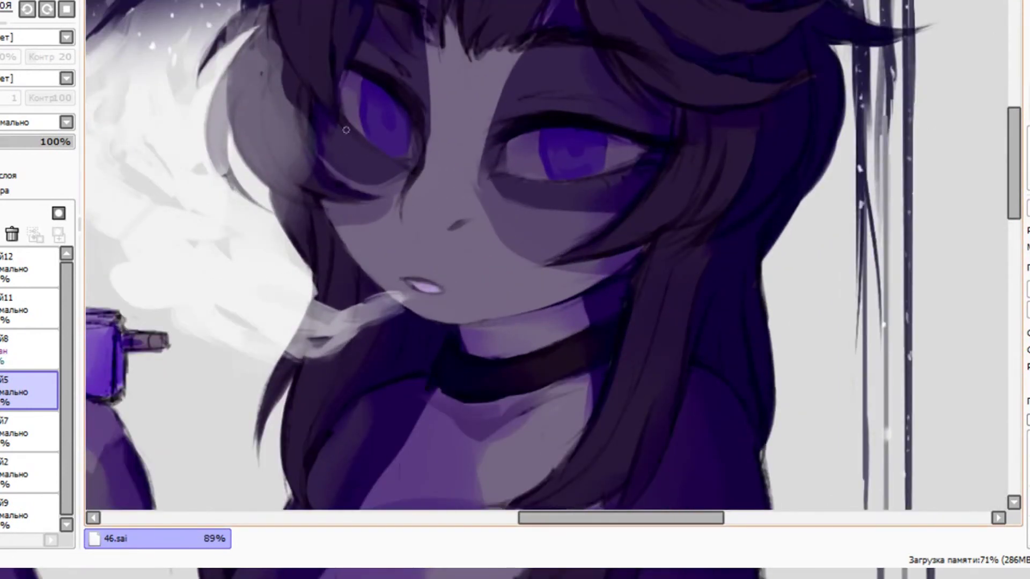
left_click_drag(346, 129, 356, 150)
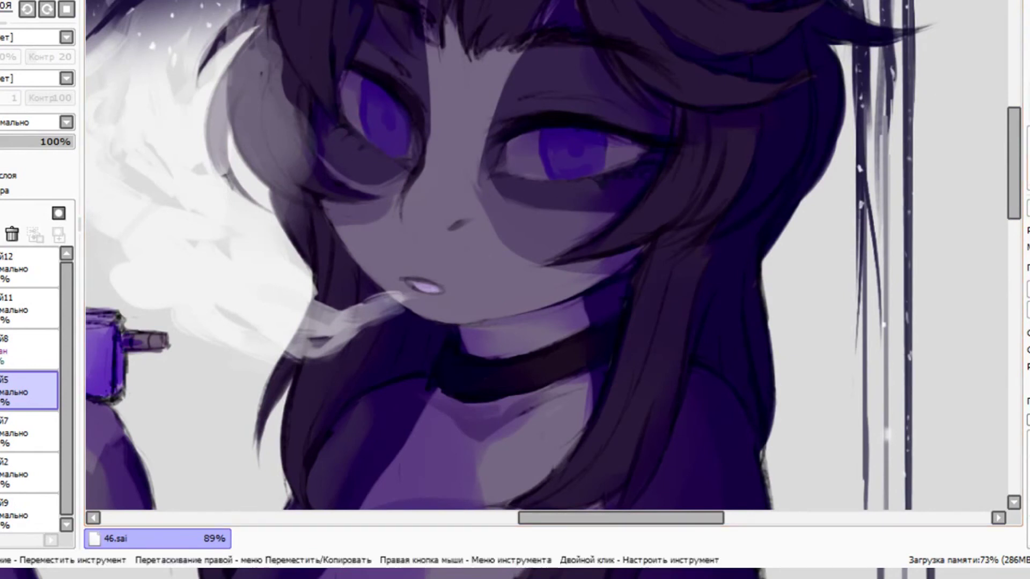
key("c")
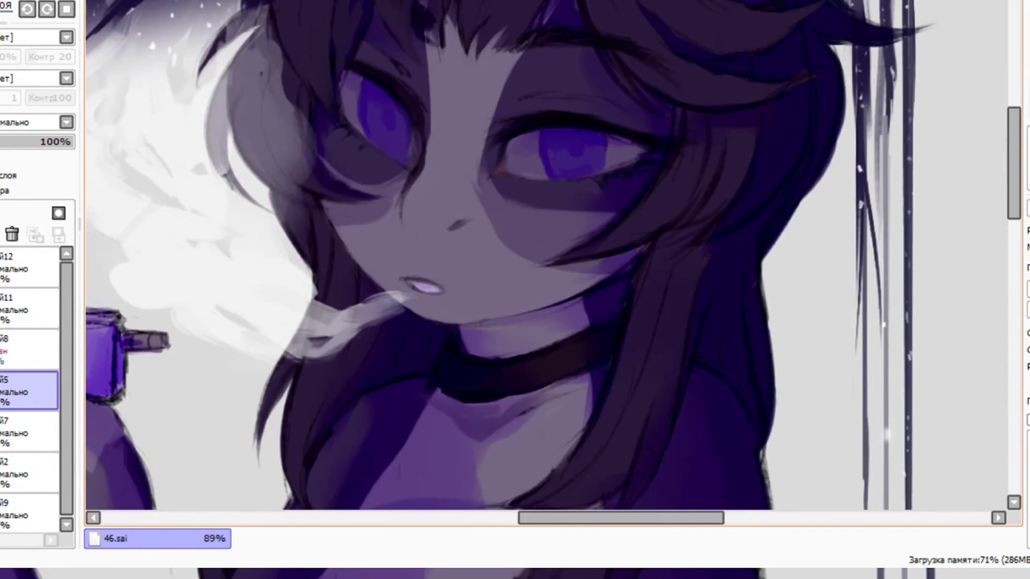
Step: On the smoke layer, touch up the smoke where it meets the mane and trim the outermost drip's edge, ending on the character layer
left_click_drag(1014, 164, 1014, 116)
left_click(29, 309)
left_click_drag(260, 32, 284, 4)
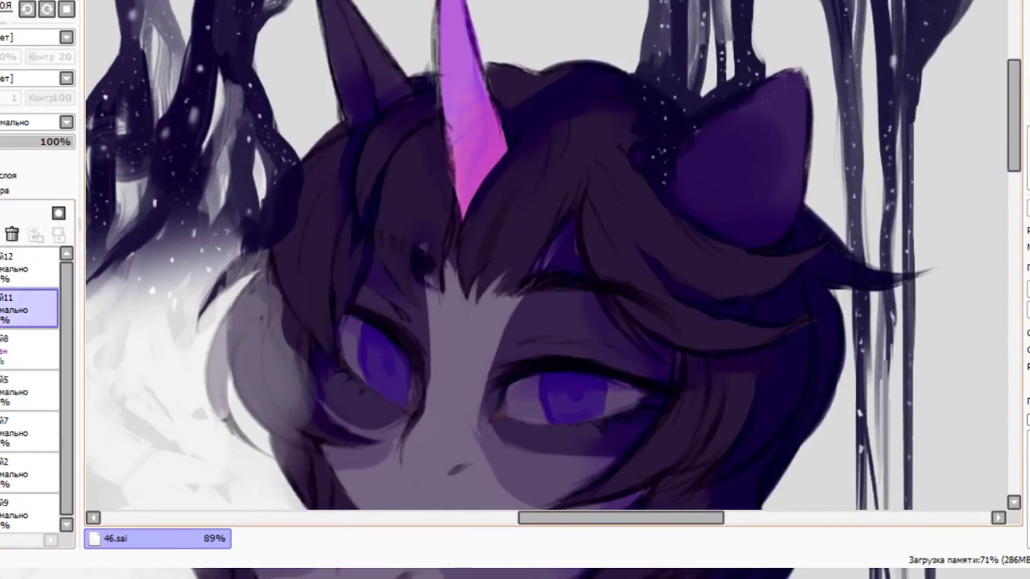
scroll(536, 96, "down", 3)
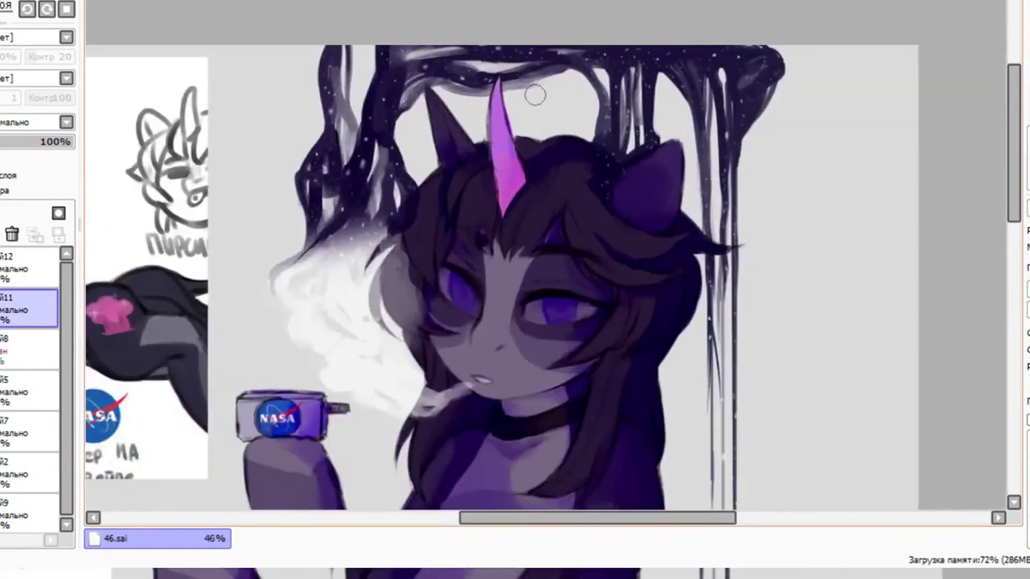
left_click_drag(790, 60, 782, 97)
mouse_move(765, 41)
left_mouse_down()
mouse_move(787, 56)
mouse_move(777, 59)
mouse_move(779, 72)
mouse_move(775, 59)
left_mouse_up()
key("n")
left_click(29, 268)
left_click(29, 309)
left_click(29, 350)
left_click(29, 391)
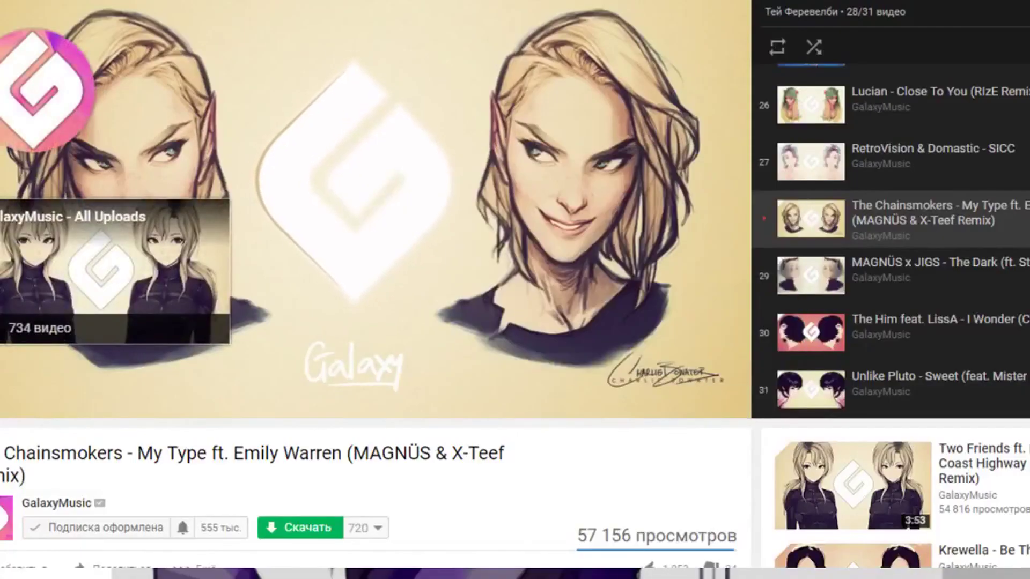
Step: Switch to the browser, search VK music for "The Chainsmokers - My Type ft. Emily Warren (MAGNÜS & X-Teef Remix)" and play the 3:38 version
scroll(376, 290, "down", 5)
triple_click(252, 91)
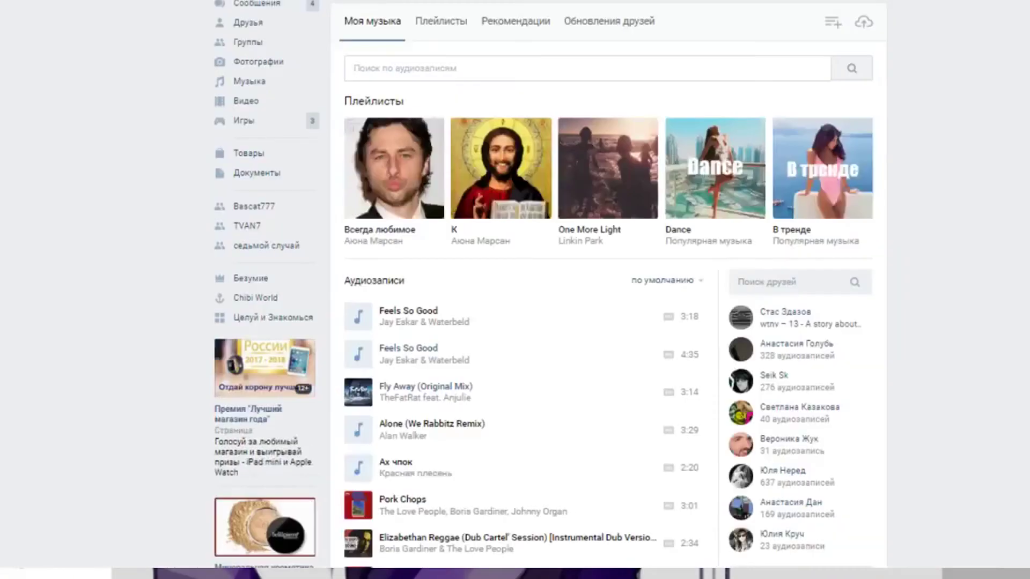
type("The Chainsmokers - My Type ft. Emily Warren (MAGNÜS & X-Teef Remix)")
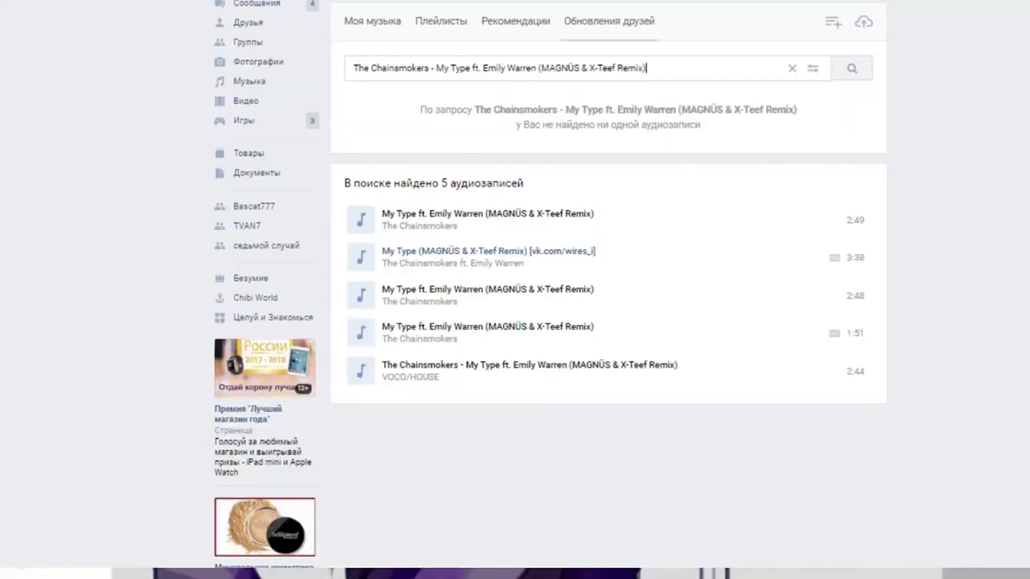
left_click(361, 257)
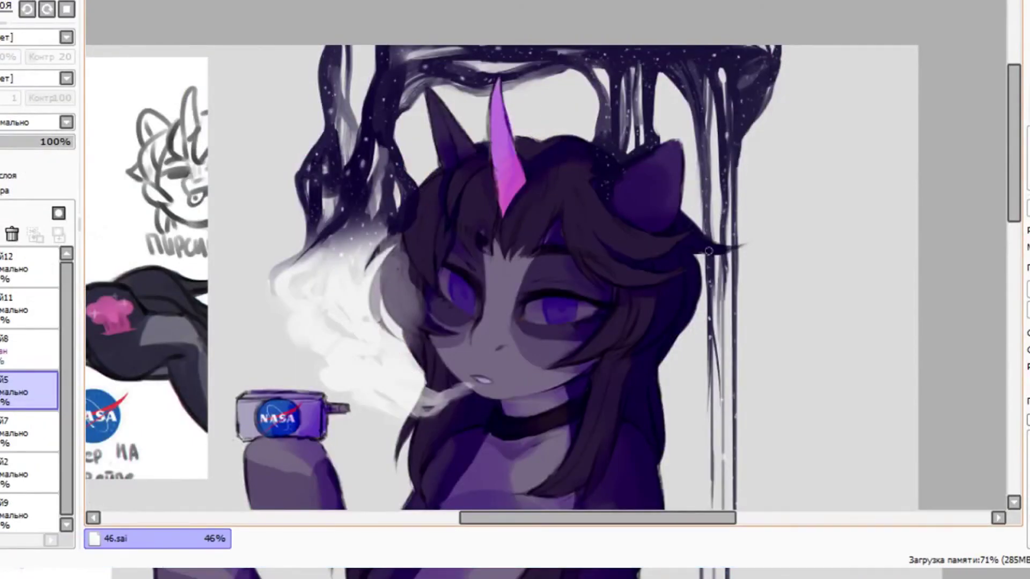
Step: Return to the drawing, flip the canvas horizontally and blend darker purple shading over the bent foreleg's upper arm
key("h")
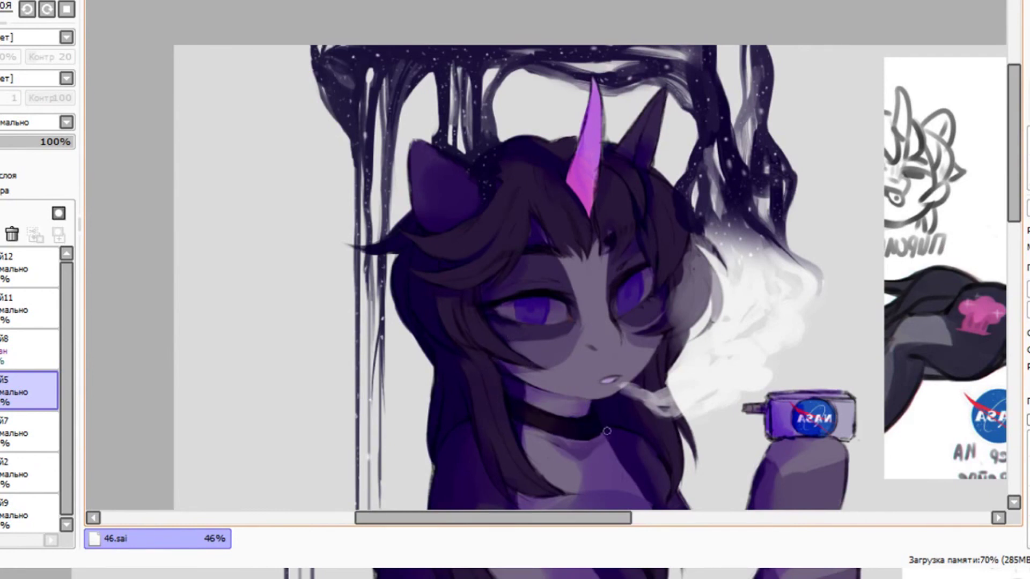
scroll(604, 436, "down", 3)
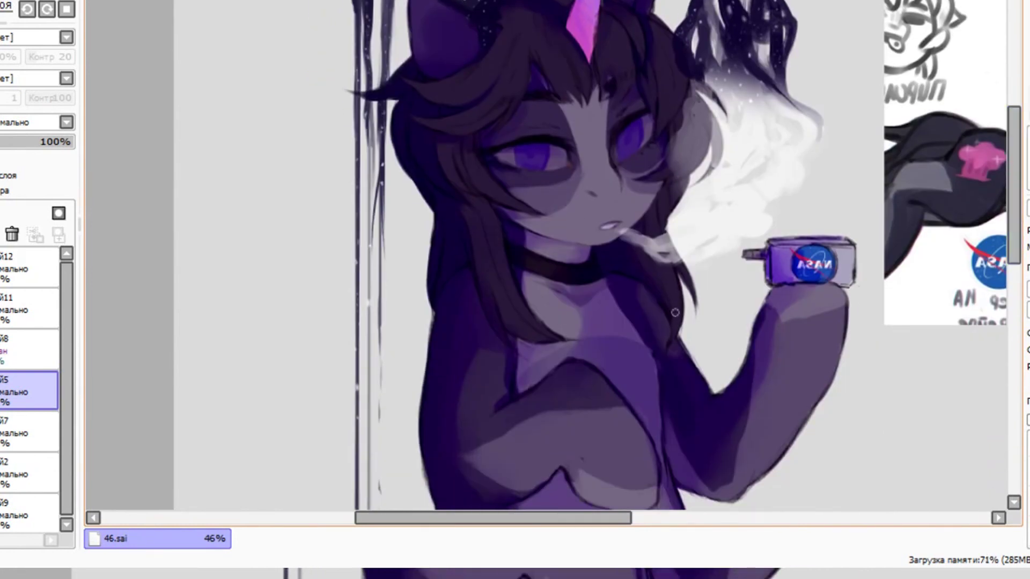
scroll(563, 230, "down", 3)
mouse_move(520, 226)
left_mouse_down()
mouse_move(518, 262)
mouse_move(499, 263)
mouse_move(501, 274)
left_mouse_up()
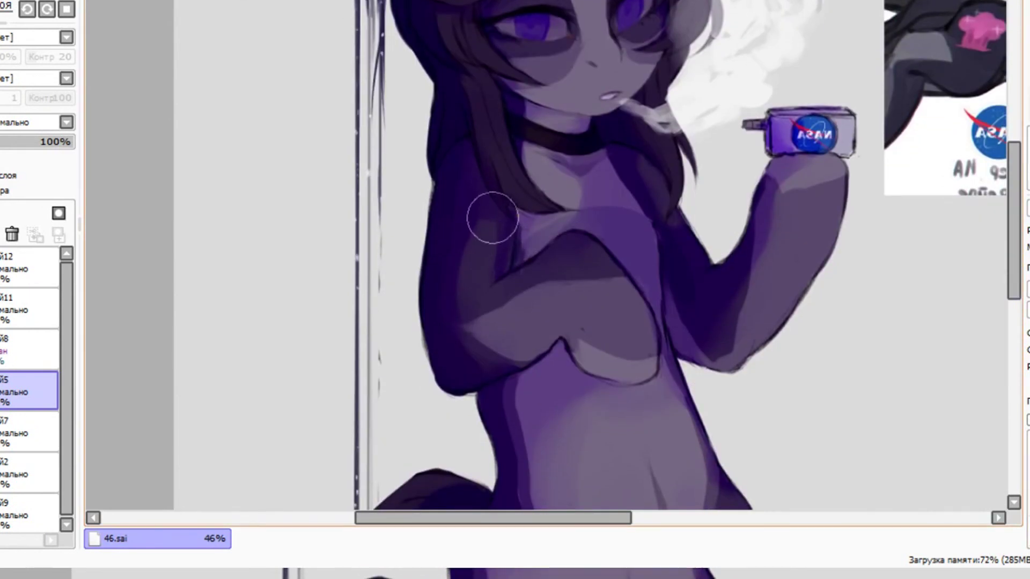
left_click_drag(492, 219, 497, 267)
Step: Remove the stray speck and smooth the bent foreleg's outline around the hoof, elbow and outer arm
left_click_drag(583, 330, 574, 352)
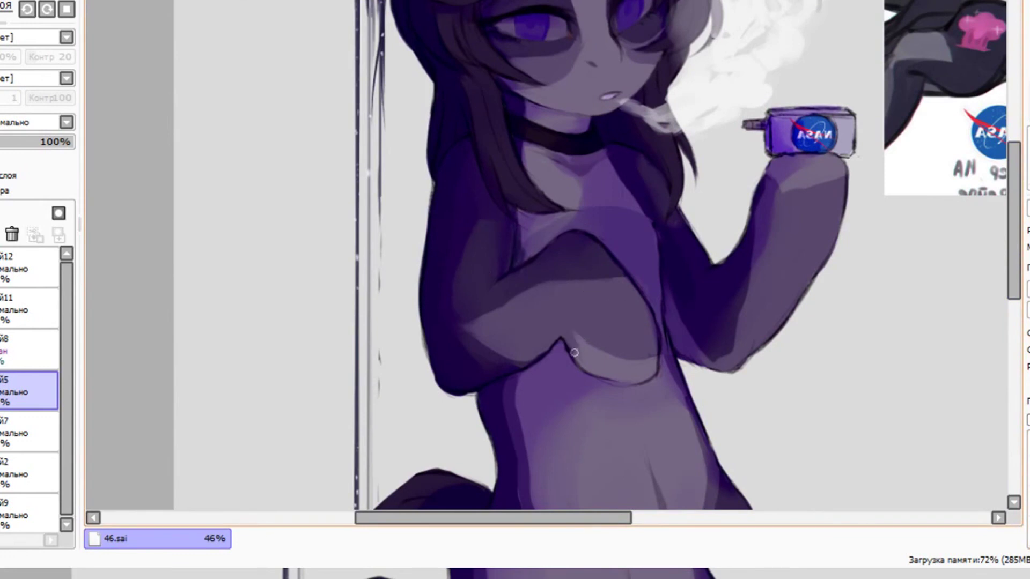
mouse_move(630, 286)
left_mouse_down()
mouse_move(655, 343)
mouse_move(656, 318)
left_mouse_up()
mouse_move(656, 375)
left_mouse_down()
mouse_move(653, 364)
mouse_move(655, 377)
left_mouse_up()
mouse_move(629, 382)
left_mouse_down()
mouse_move(595, 376)
mouse_move(629, 383)
left_mouse_up()
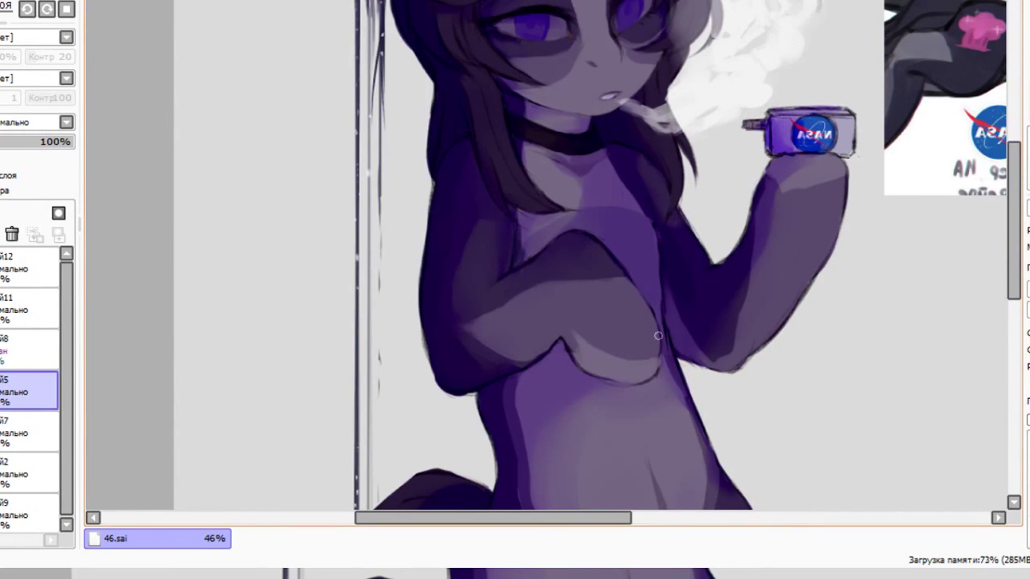
left_click_drag(660, 338, 659, 368)
mouse_move(568, 365)
left_mouse_down()
mouse_move(566, 345)
mouse_move(554, 346)
left_mouse_up()
left_click_drag(476, 396, 444, 395)
left_click_drag(423, 363, 422, 320)
left_click_drag(432, 183, 430, 251)
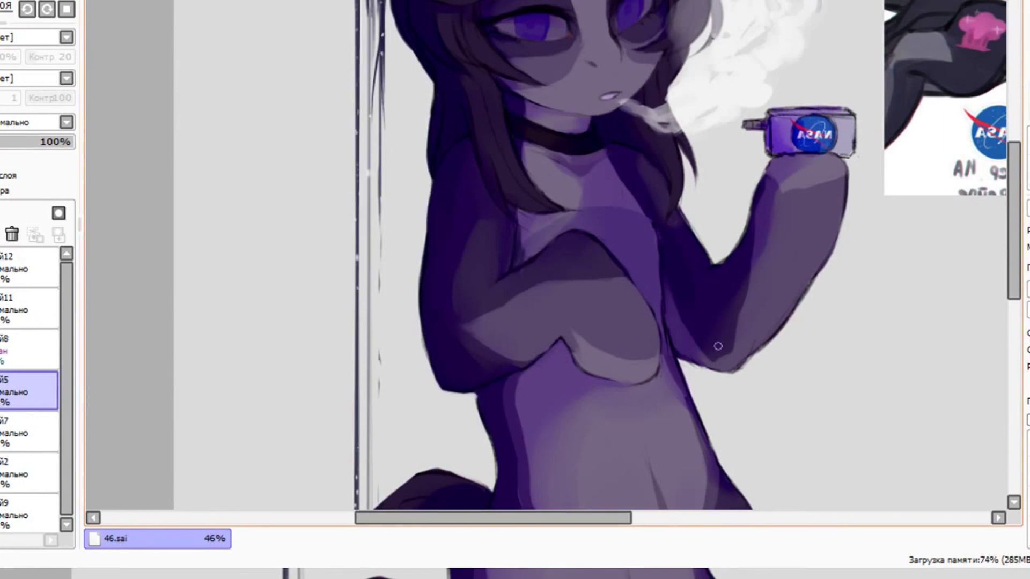
Step: Clean up the raised foreleg's outline around its elbow and inner bend
left_click_drag(742, 365, 815, 276)
left_click_drag(721, 264, 751, 210)
left_click_drag(701, 144, 352, 219)
left_click(28, 350)
left_click(1029, 141)
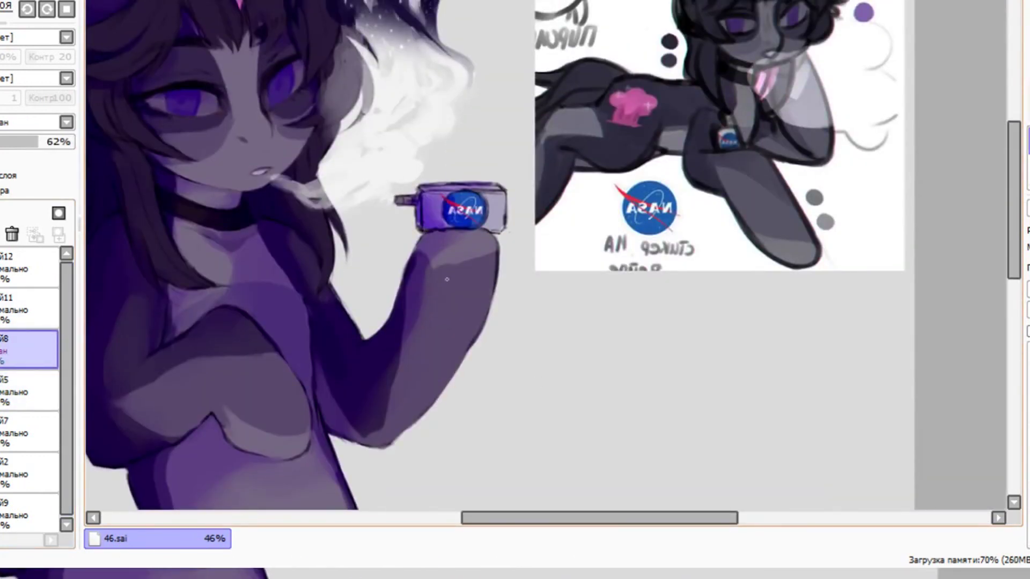
Step: Rotate the canvas and smooth the raised foreleg's edges up to the hoof, softening the border of its light patch
left_click(28, 391)
scroll(357, 301, "up", 3)
left_click_drag(644, 518, 585, 518)
mouse_move(431, 218)
left_mouse_down()
mouse_move(584, 209)
mouse_move(515, 220)
mouse_move(558, 220)
mouse_move(429, 223)
mouse_move(596, 223)
mouse_move(509, 217)
mouse_move(550, 219)
left_mouse_up()
mouse_move(483, 279)
left_mouse_down()
mouse_move(551, 187)
mouse_move(528, 189)
left_mouse_up()
mouse_move(545, 208)
left_mouse_down()
mouse_move(527, 253)
mouse_move(522, 234)
mouse_move(528, 217)
mouse_move(530, 278)
mouse_move(527, 251)
mouse_move(515, 273)
mouse_move(460, 269)
mouse_move(443, 209)
left_mouse_up()
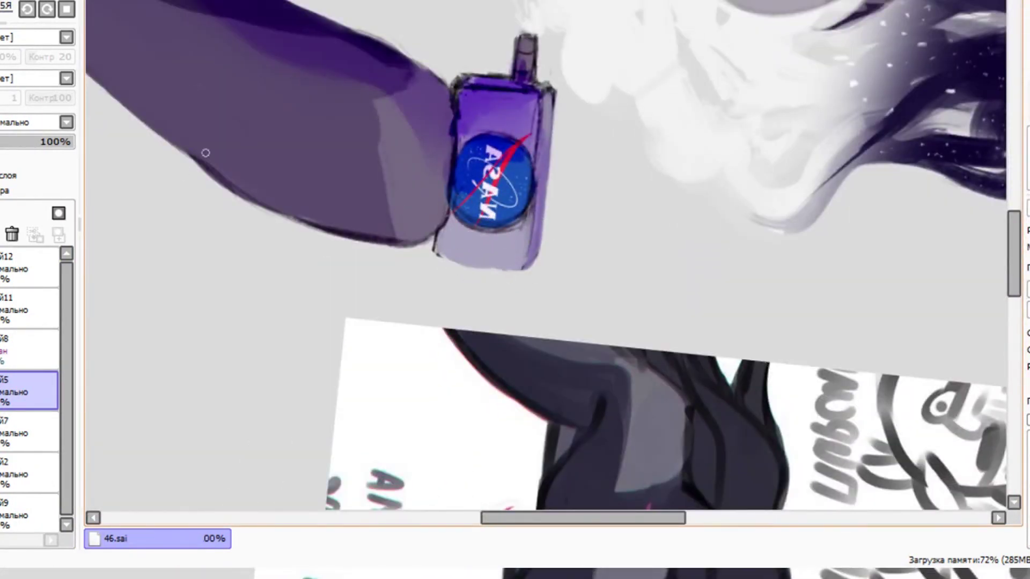
left_click_drag(201, 163, 257, 208)
left_click_drag(308, 228, 417, 249)
mouse_move(456, 117)
left_mouse_down()
mouse_move(441, 188)
mouse_move(452, 121)
left_mouse_up()
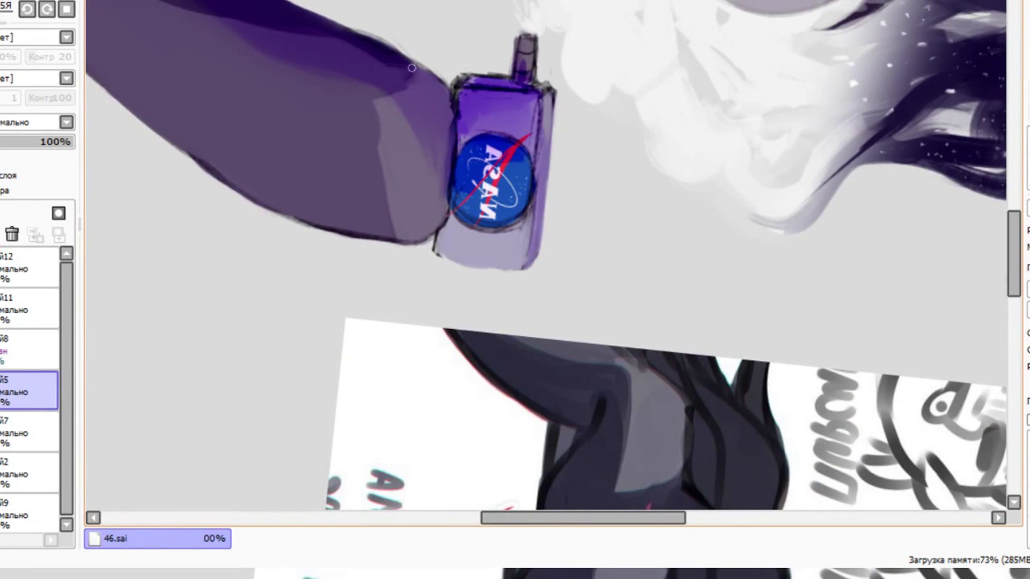
left_click_drag(412, 68, 422, 77)
left_click_drag(381, 137, 384, 183)
Step: Tidy the vape's rough outline along its mouthpiece end, the mouthpiece and the long outer side
left_click_drag(482, 79, 454, 81)
left_click_drag(513, 37, 512, 70)
left_click_drag(538, 48, 556, 124)
left_click_drag(547, 98, 542, 155)
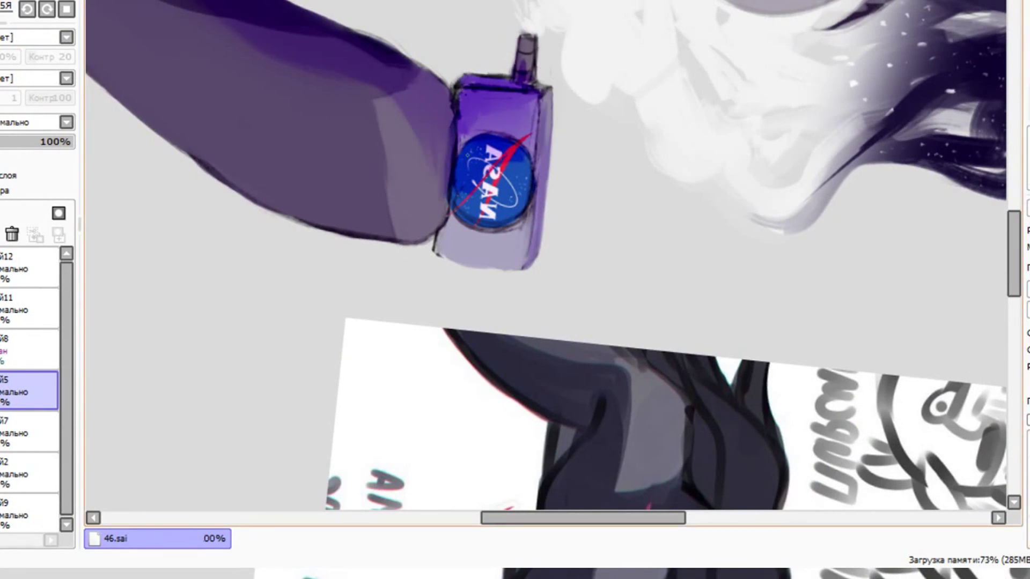
Step: Paint away the dark rim around the NASA sticker and even out the purple shading on the vape body and mouthpiece
mouse_move(461, 150)
left_mouse_down()
mouse_move(499, 133)
mouse_move(483, 132)
left_mouse_up()
left_click_drag(514, 138, 529, 155)
mouse_move(472, 231)
left_mouse_down()
mouse_move(527, 216)
mouse_move(507, 225)
left_mouse_up()
mouse_move(462, 234)
left_mouse_down()
mouse_move(481, 232)
mouse_move(471, 230)
left_mouse_up()
mouse_move(519, 140)
left_mouse_down()
mouse_move(533, 135)
mouse_move(531, 109)
left_mouse_up()
mouse_move(460, 114)
left_mouse_down()
mouse_move(460, 95)
mouse_move(537, 80)
mouse_move(549, 100)
left_mouse_up()
left_click_drag(519, 68, 519, 54)
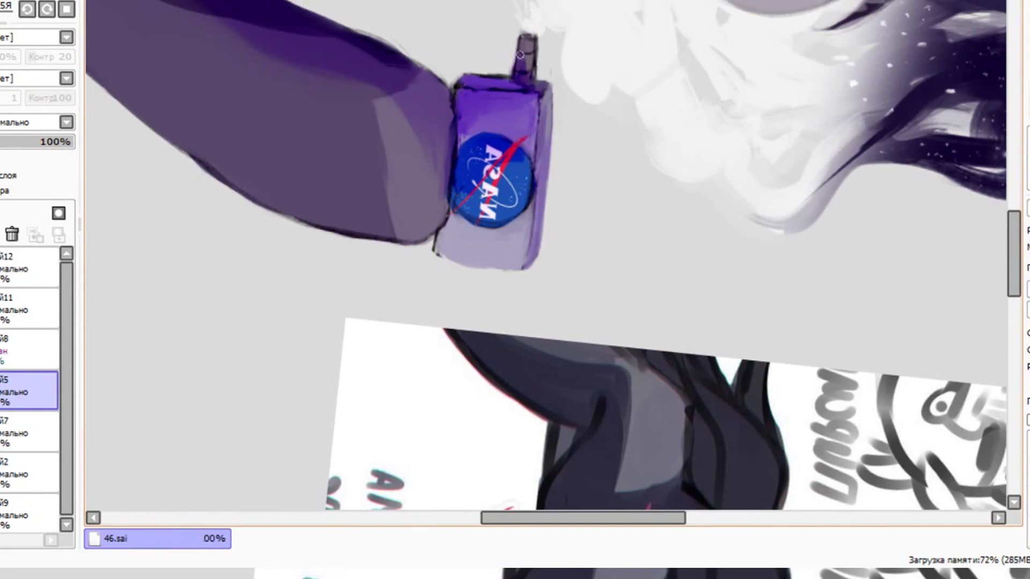
key("Home")
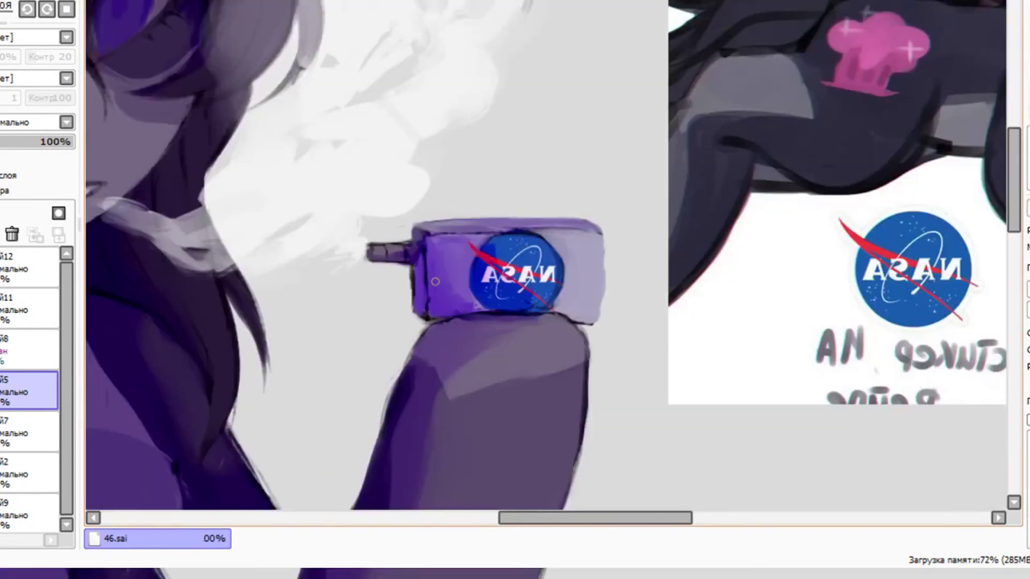
scroll(435, 281, "down", 4)
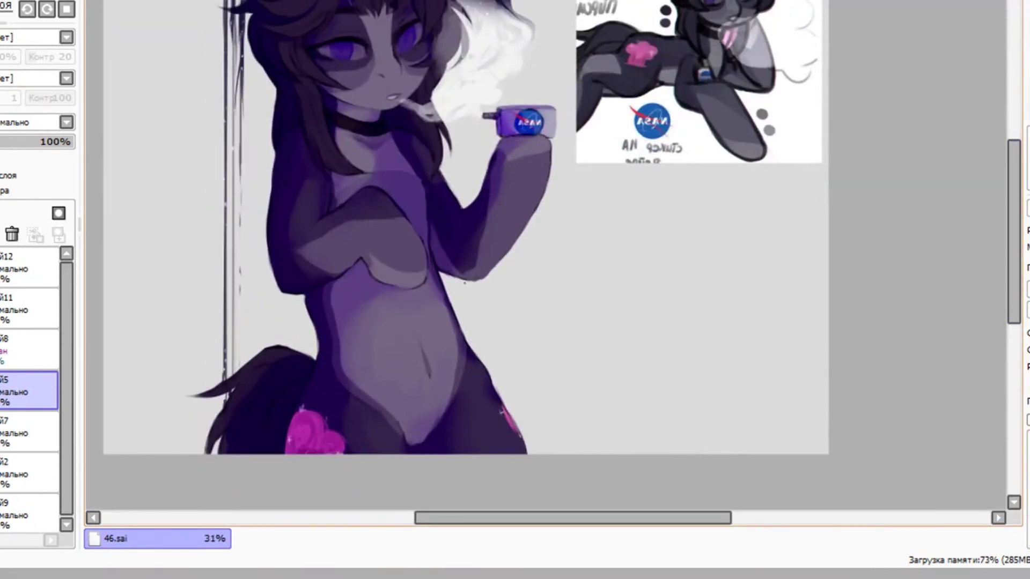
Step: Switch to VK messages, open the unread personal chat and send "\халявный интернет сносит весь режимм"
key("alt+Tab")
key("ctrl+Tab")
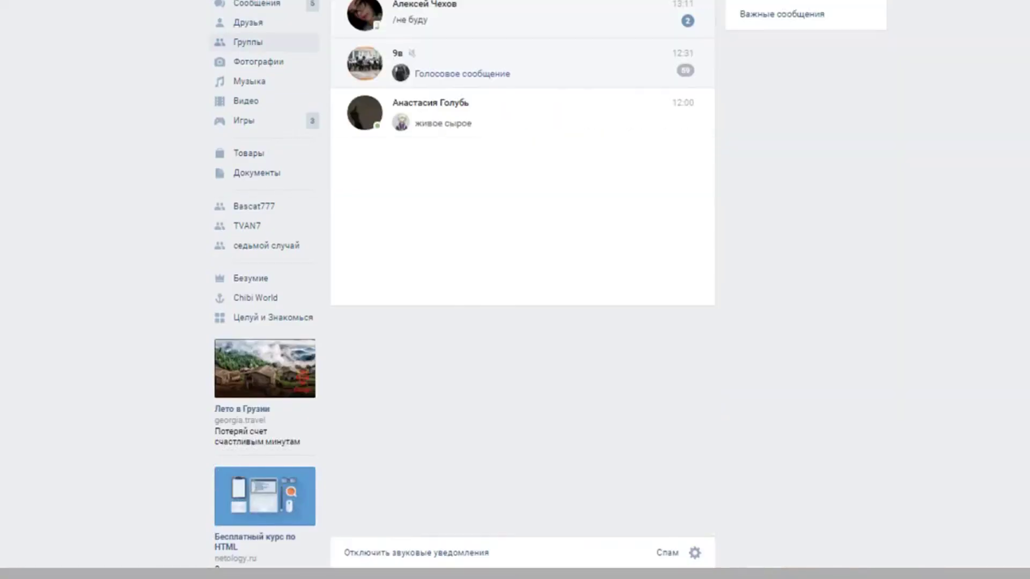
left_click(429, 7)
key("ctrl+shift+Tab")
key("ctrl+Tab")
type("\\ха")
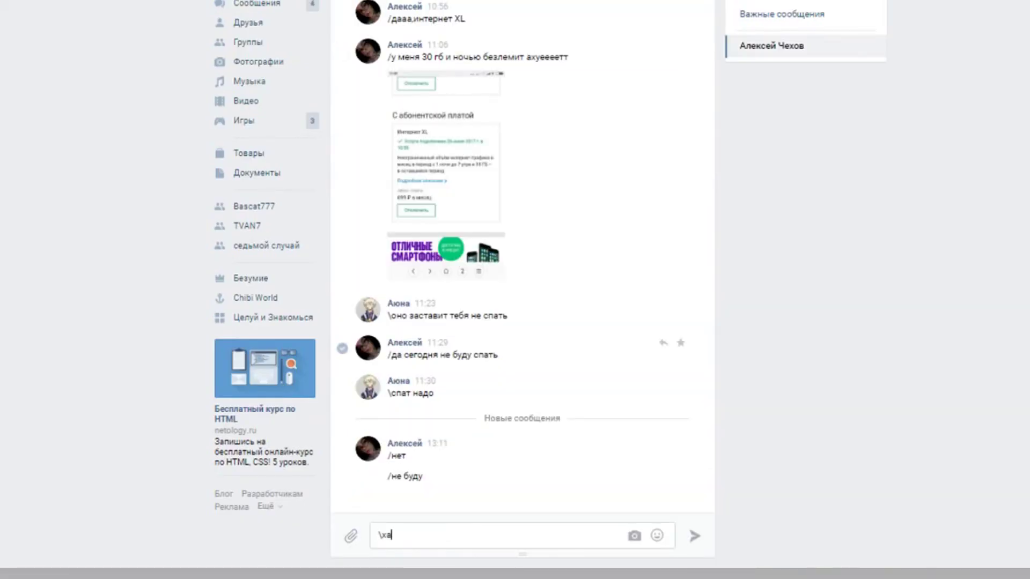
type("лявный интернет сносит весь режим")
key("Return")
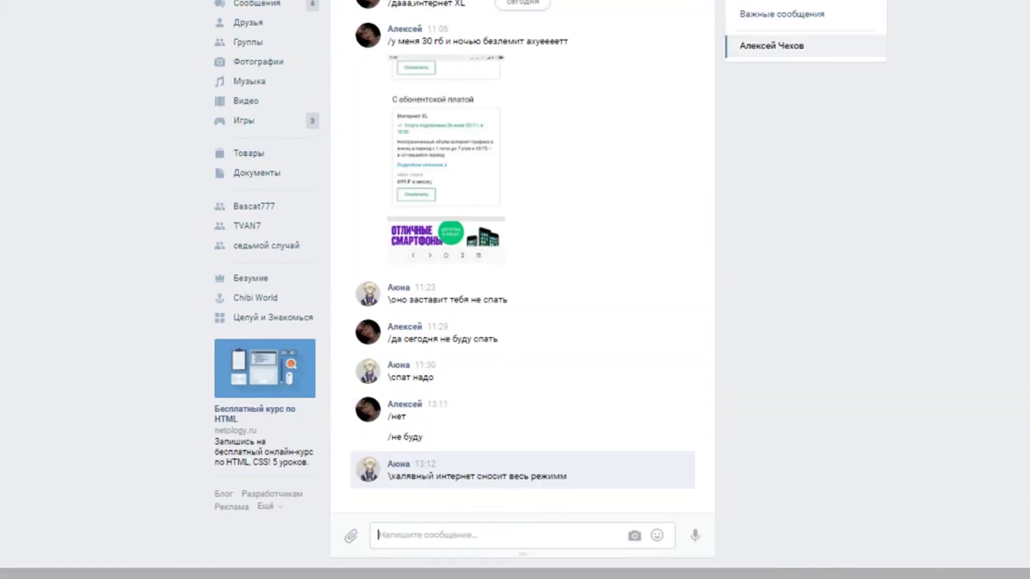
Step: Send two more chat messages: "\статью написать надо" and "\ШОК МАГА ФОН ЛИШАЕТ СВОИХ ПОЛЬЗОВАТЕЛЕЙ СНА"
key("alt+Tab")
key("alt+Tab")
type("\\статью написать надо")
key("Return")
type("\\шок")
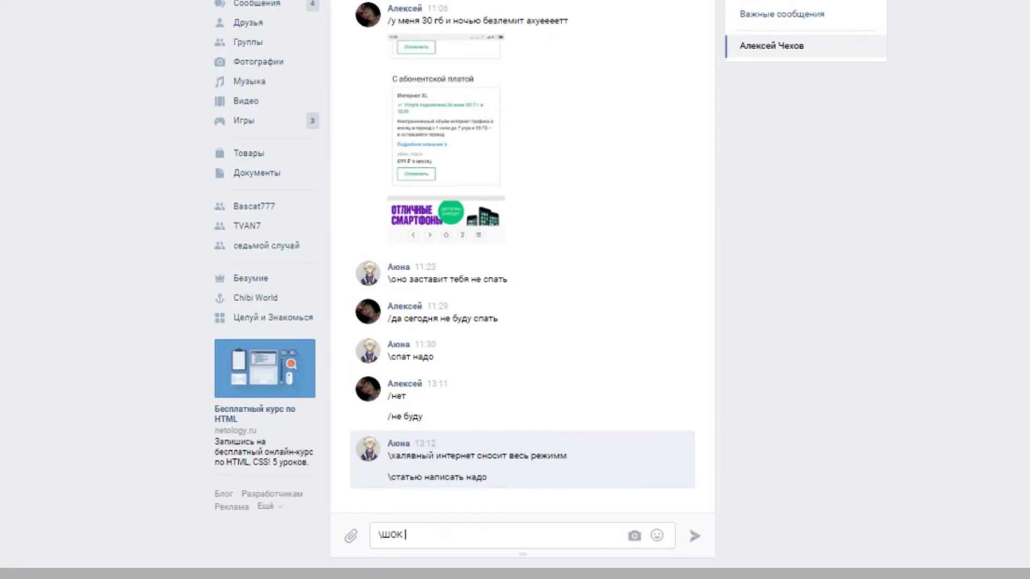
type(" МАГА ФОН ЛИШАЕТ СВОИХ ПОЛЬЗОВАТЕЛЕЙ СНА")
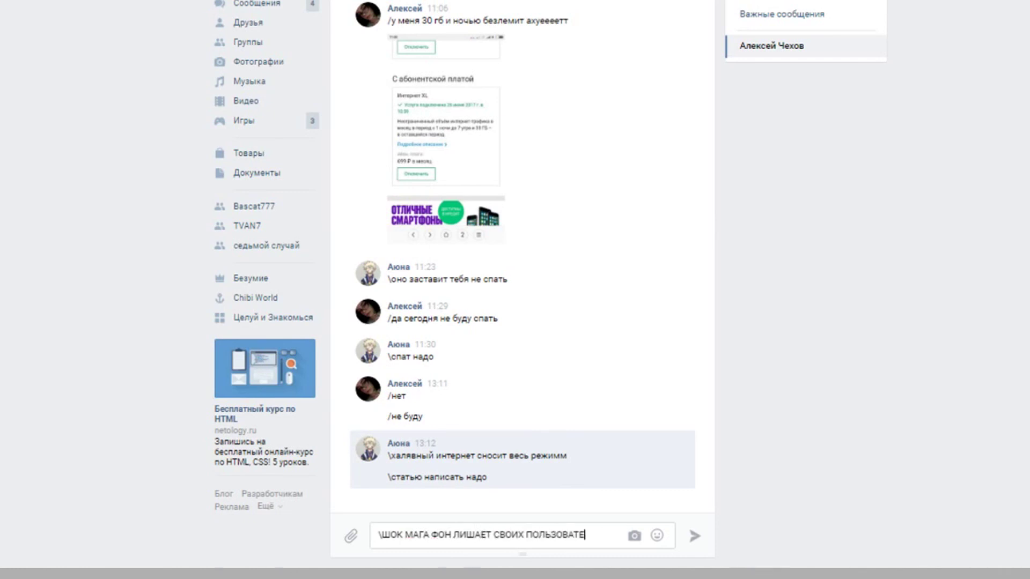
key("Return")
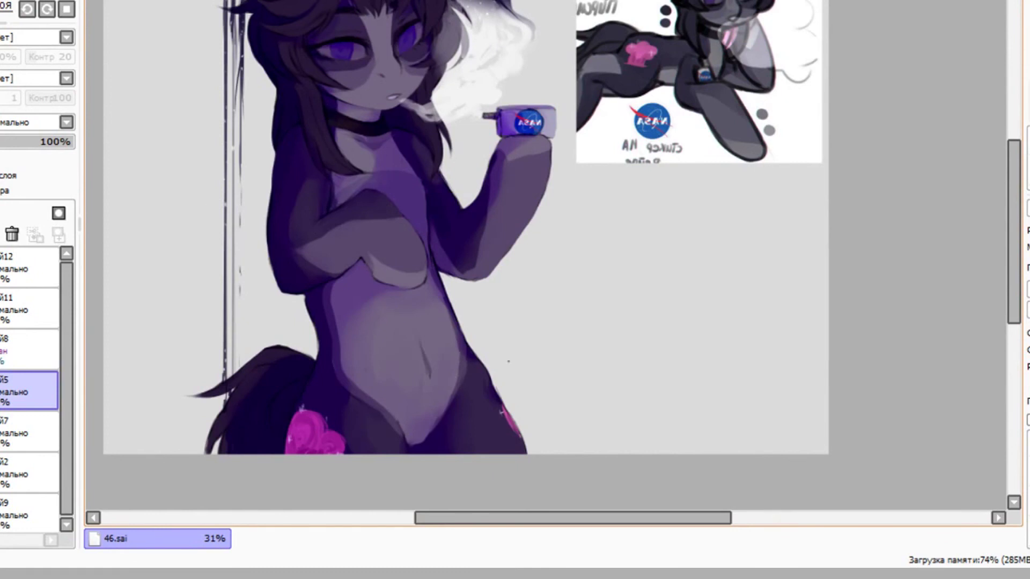
Step: Return to the drawing and flip the canvas back to its original orientation
left_click_drag(1013, 232, 1014, 211)
key("h")
left_click_drag(517, 518, 557, 518)
mouse_move(888, 556)
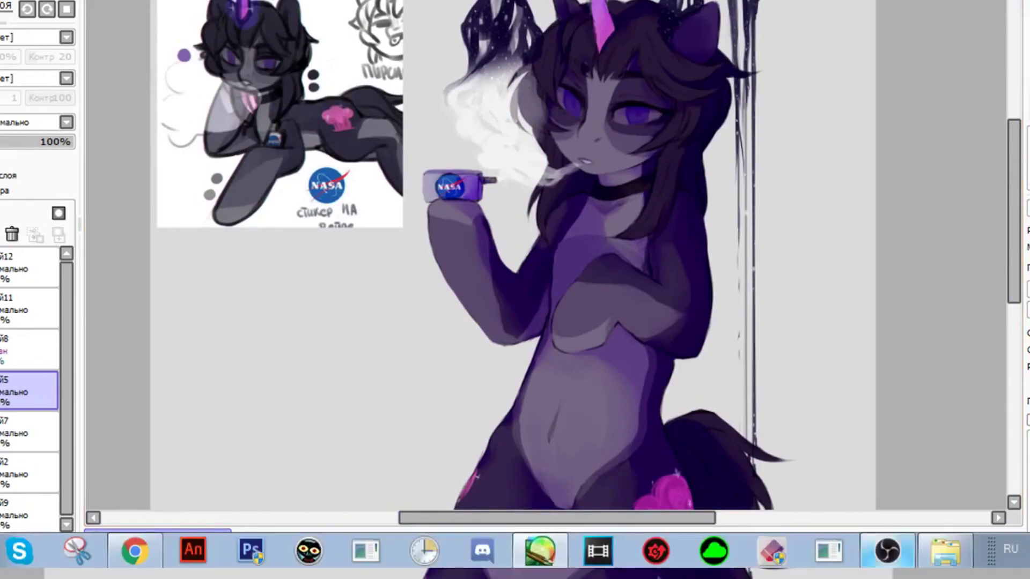